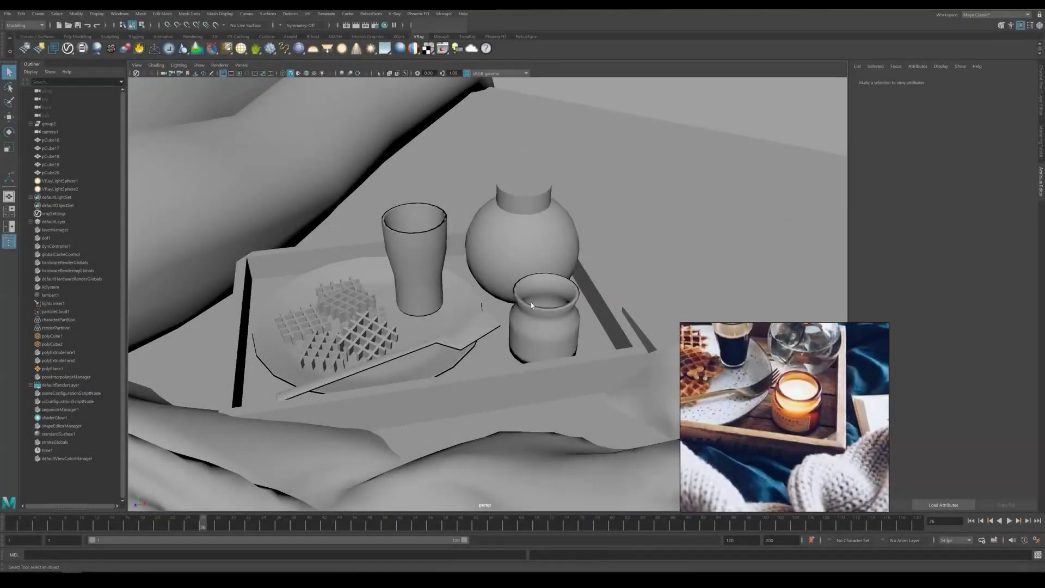
Step: Start exporting the selected drinking glass and candle jar, and create a new project folder named OBJ for the export
left_click(532, 305)
left_click(3, 14)
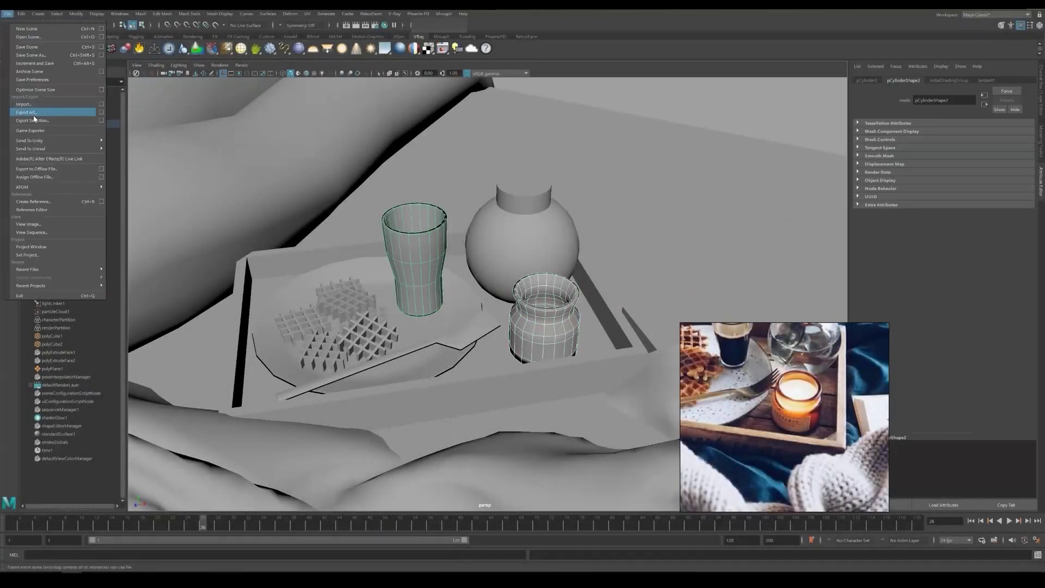
left_click(34, 120)
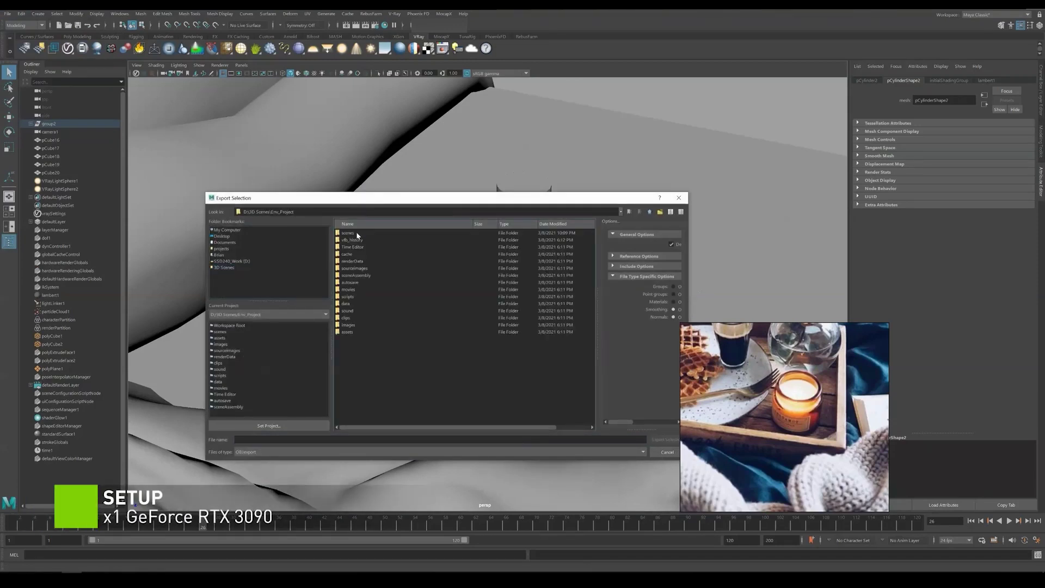
left_click(660, 211)
type("OBJ")
key("Return")
double_click(413, 233)
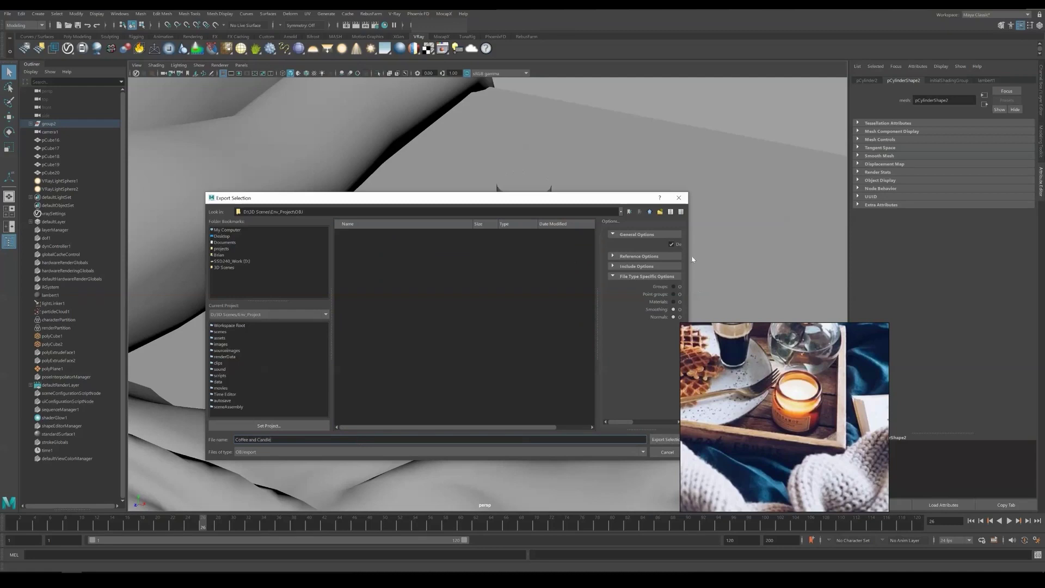
Step: Export the selected glass and jar as an OBJ file named Coffee and Candle
left_click_drag(688, 260, 751, 261)
left_click_drag(626, 198, 526, 186)
left_click_drag(561, 321, 508, 322)
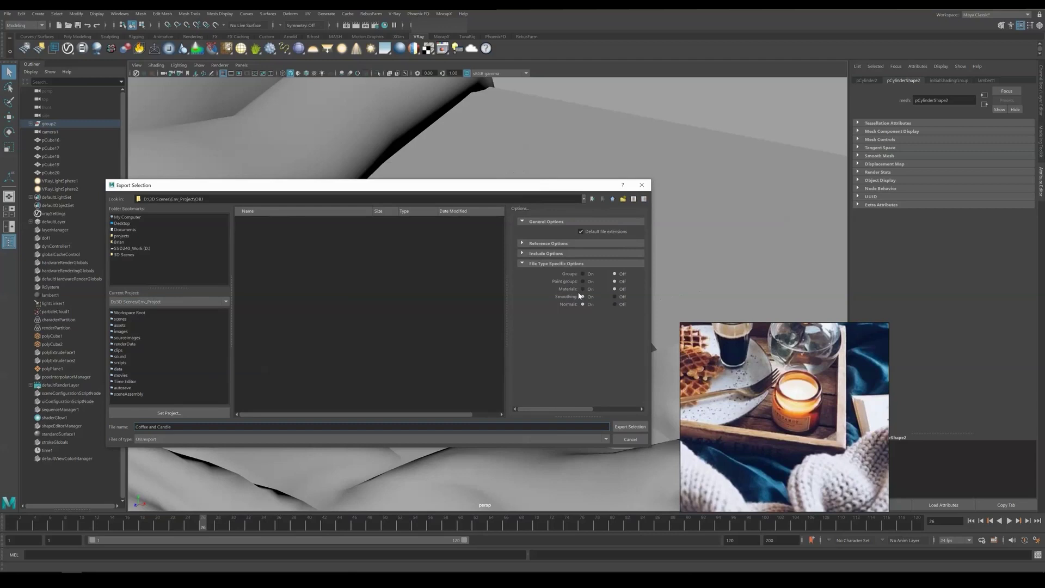
left_click(630, 427)
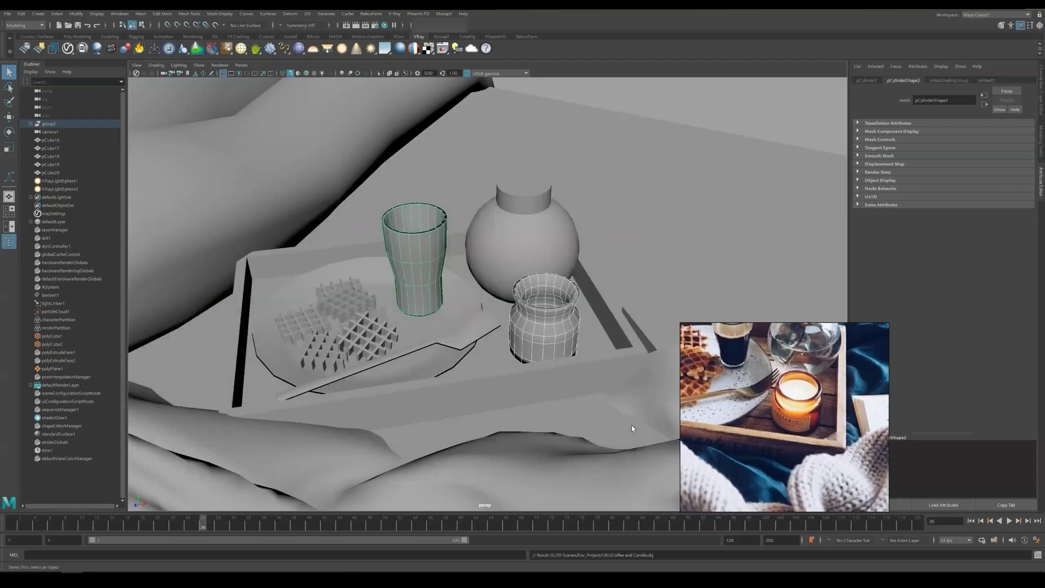
Step: Create a new empty scene
left_click(8, 14)
left_click(22, 23)
left_click(525, 294)
Step: Import Coffee and Candle.obj from the OBJ folder and frame the two models in the view
left_click(8, 14)
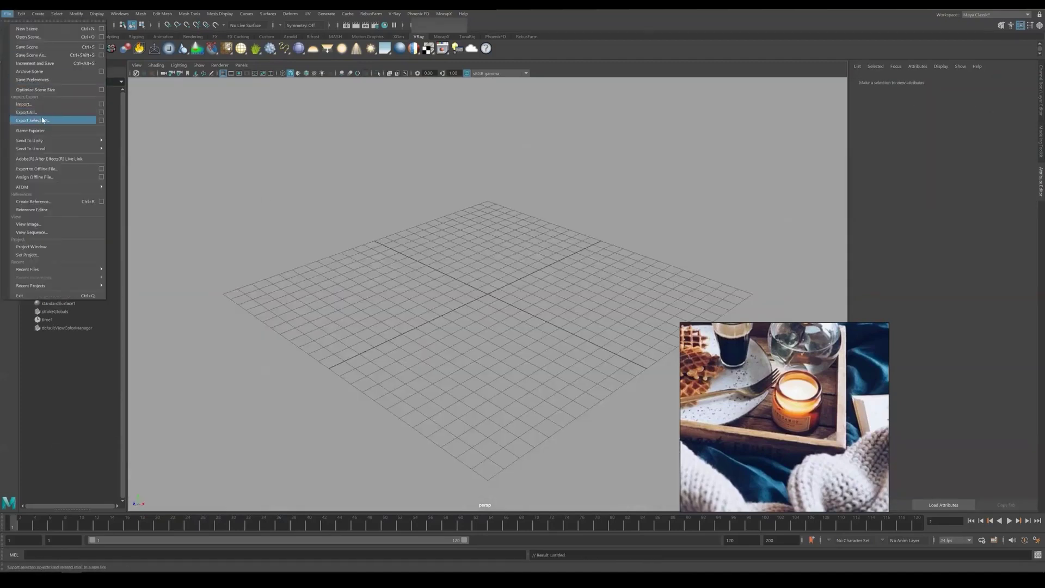
left_click(32, 119)
left_click(250, 439)
left_click(255, 494)
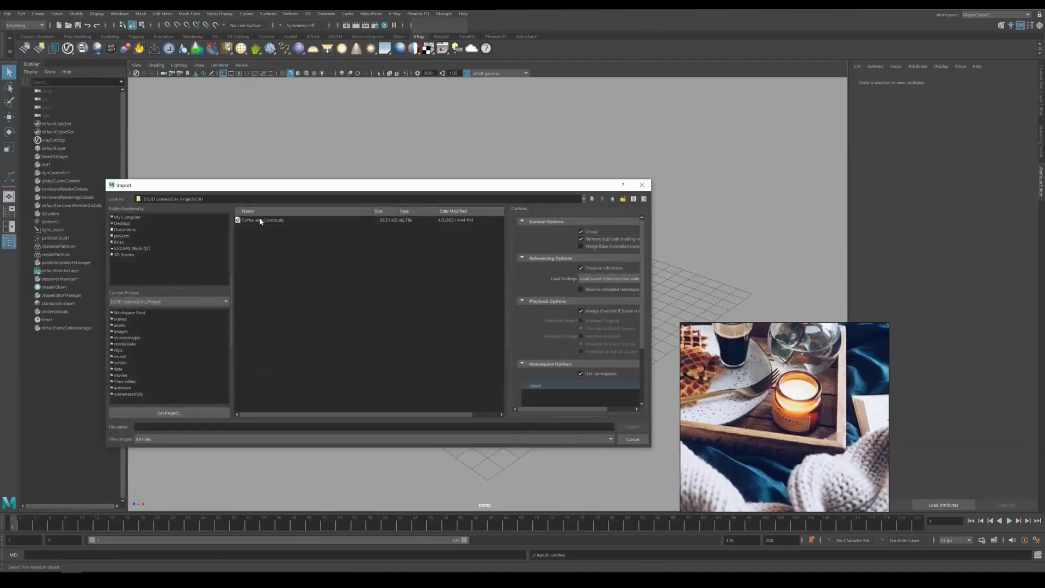
left_click(262, 219)
left_click(632, 427)
scroll(463, 316, "down", 5)
left_click_drag(359, 278, 576, 380, "alt")
scroll(435, 300, "up", 4)
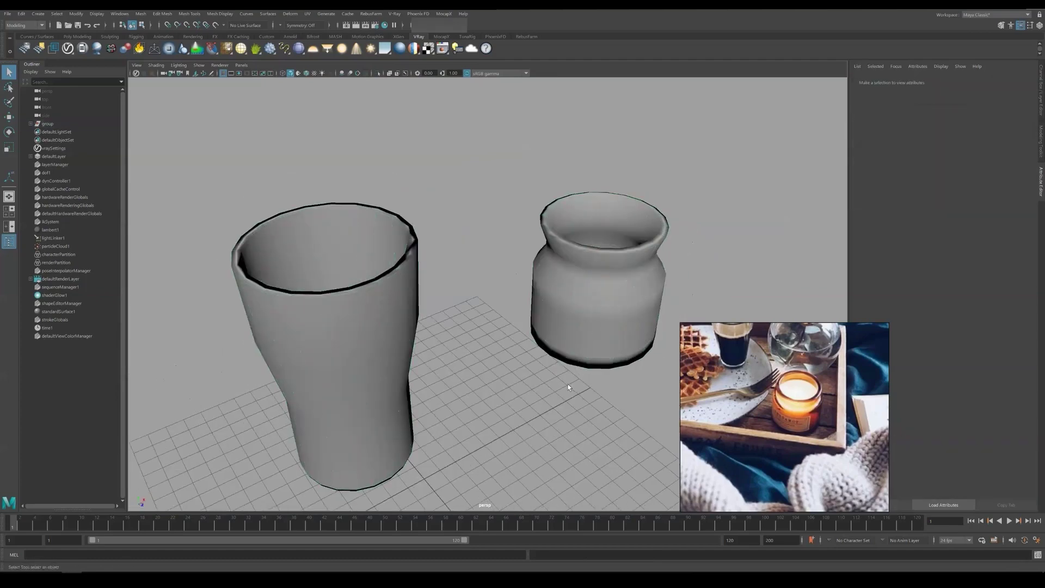
Step: Create a new polygon cylinder in the scene with the imported glass and jar
left_click(48, 123)
left_click(233, 141)
left_click(53, 49)
key("w")
scroll(472, 349, "down", 5)
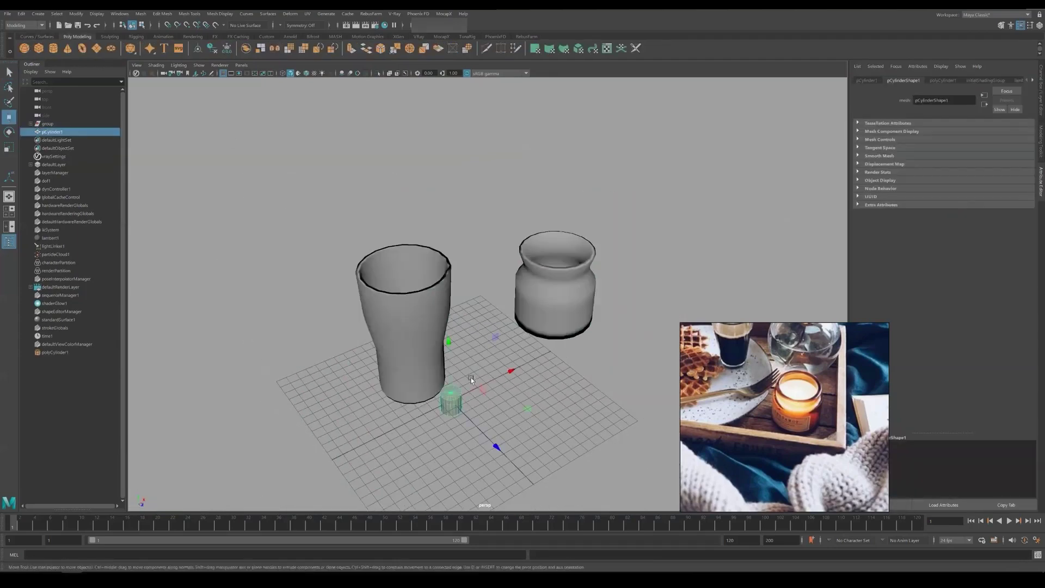
Step: Show wireframe over the shading and move the new cylinder to the centre of the drinking glass's base
mouse_move(469, 452)
left_mouse_down("alt")
mouse_move(444, 396)
mouse_move(466, 479)
left_mouse_up("alt")
left_click(306, 73)
left_click_drag(438, 332, 457, 344, "alt")
left_click_drag(570, 358, 533, 355)
left_click_drag(512, 359, 438, 262, "alt")
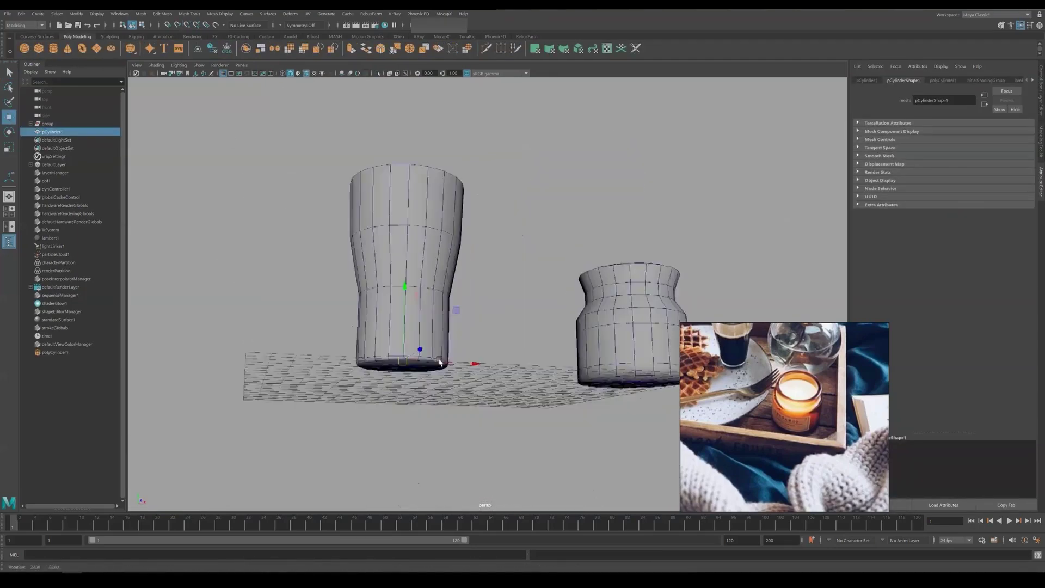
left_click_drag(438, 359, 443, 321, "alt")
left_click_drag(401, 291, 401, 284)
Step: Set the cylinder's axis subdivisions to 8
left_click(1041, 90)
left_click(952, 173)
key("Return")
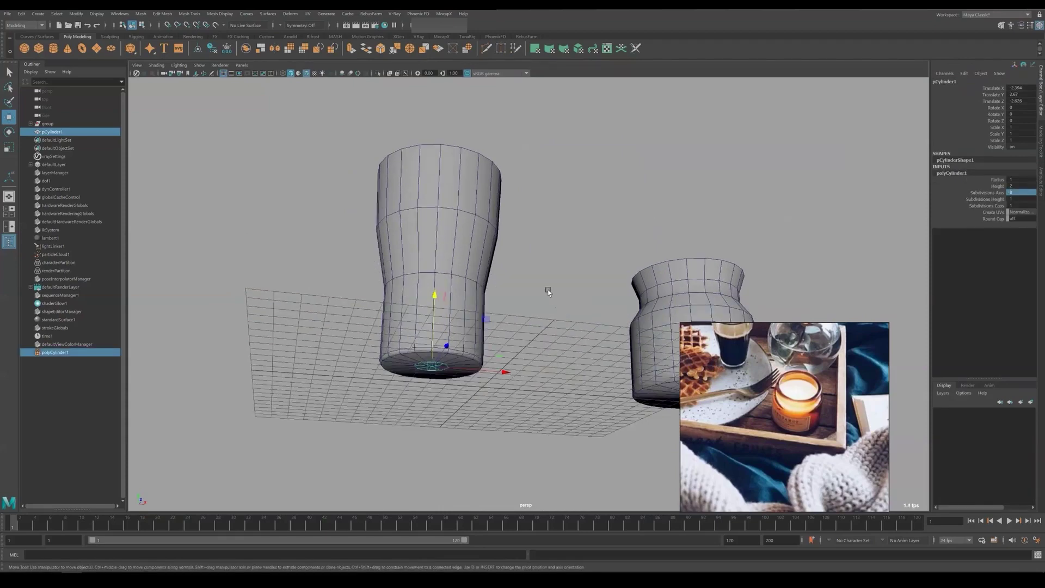
Step: Scale the cylinder to match the width of the glass's base and stretch it vertically up to the rim
key("4")
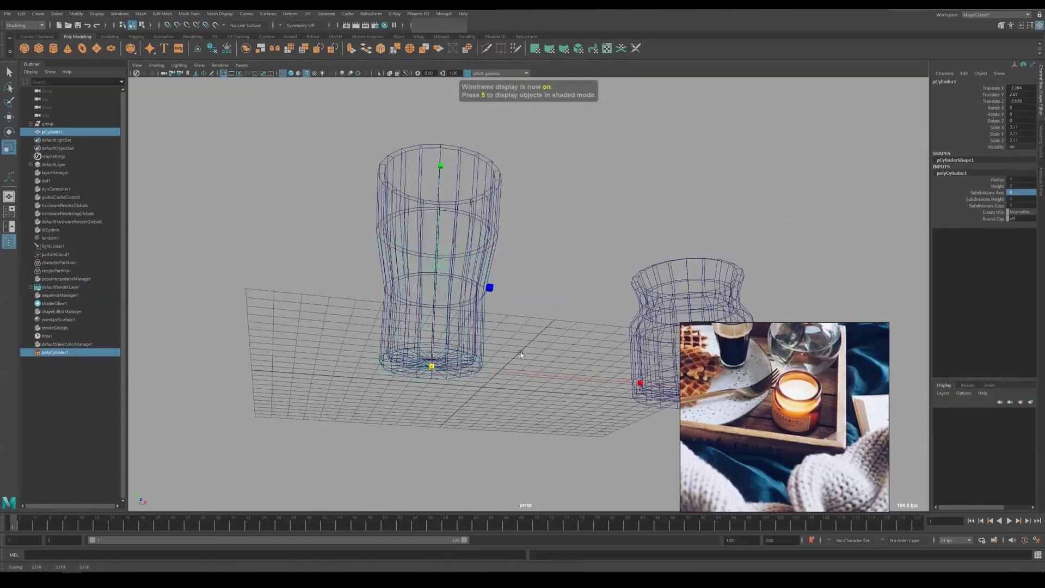
left_click_drag(515, 354, 519, 354)
key("5")
mouse_move(442, 297)
left_mouse_down("alt")
mouse_move(449, 332)
mouse_move(447, 313)
left_mouse_up("alt")
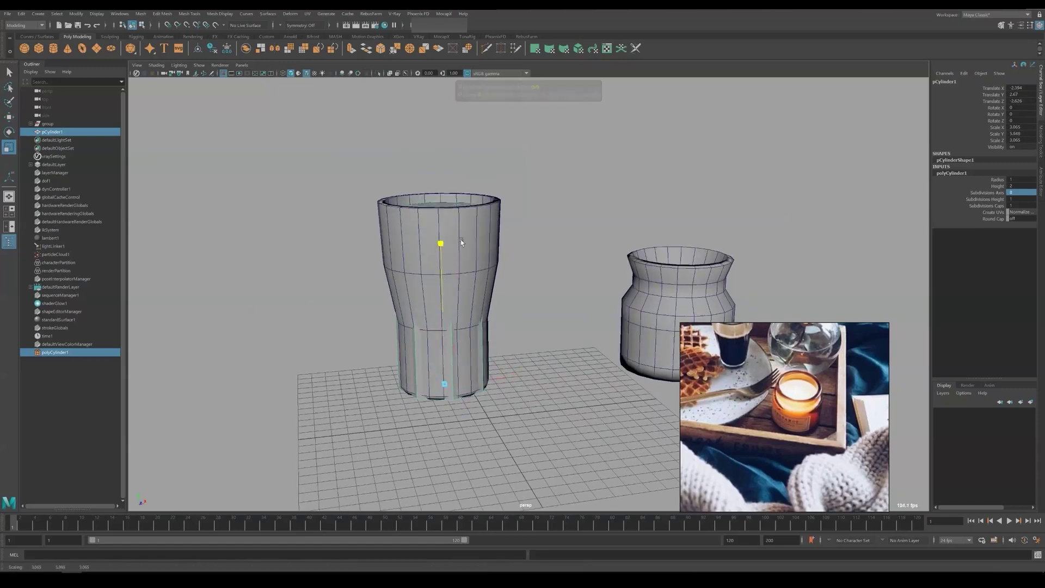
left_click_drag(463, 234, 506, 299, "alt")
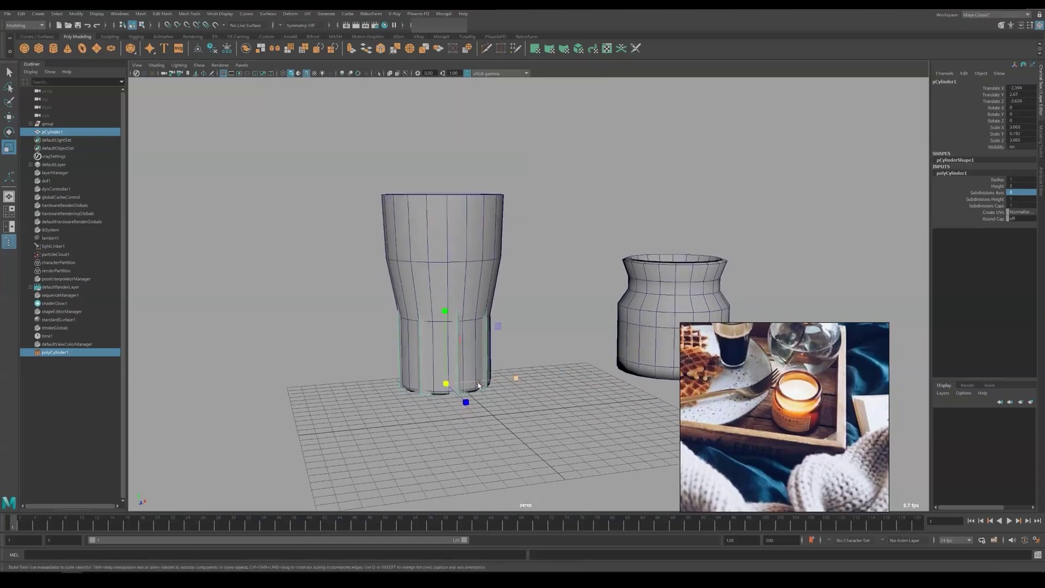
key("1")
left_click_drag(483, 374, 476, 397, "alt")
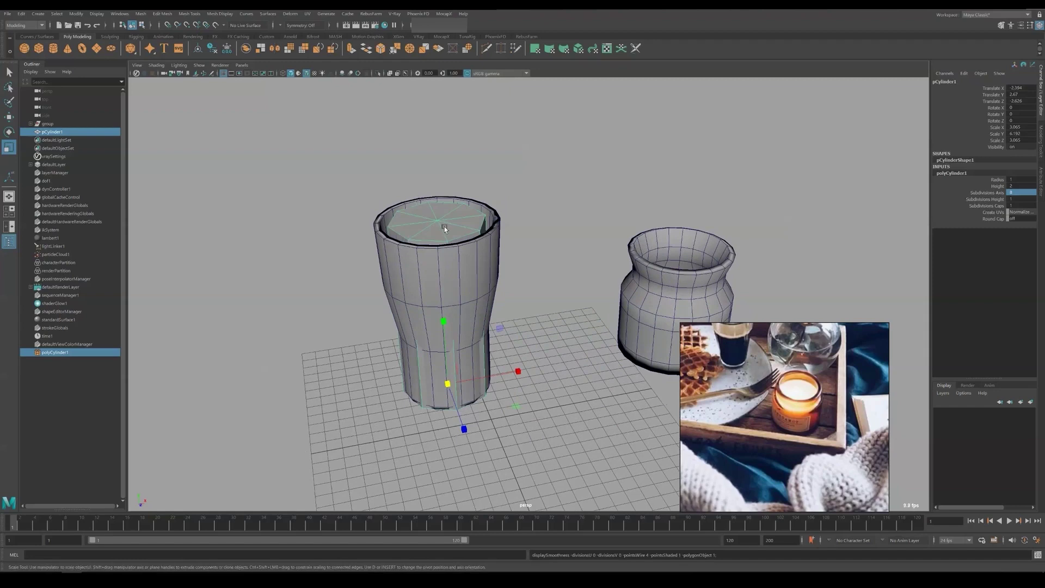
Step: Delete the cylinder's top cap and fit its open top edge to the glass's rim
right_click_drag(444, 226, 409, 227)
right_click_drag(466, 244, 449, 264)
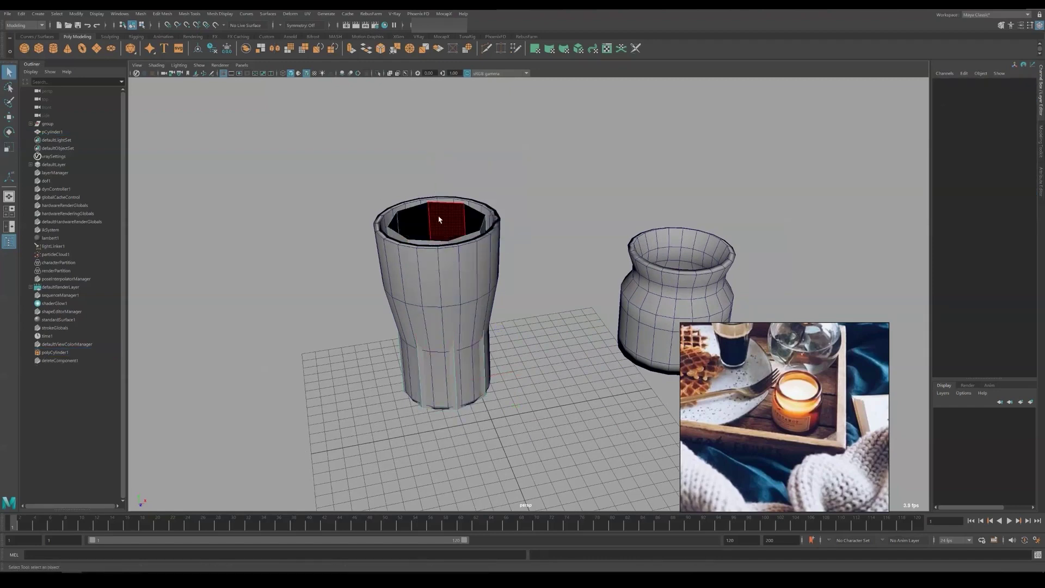
left_click_drag(441, 225, 437, 119)
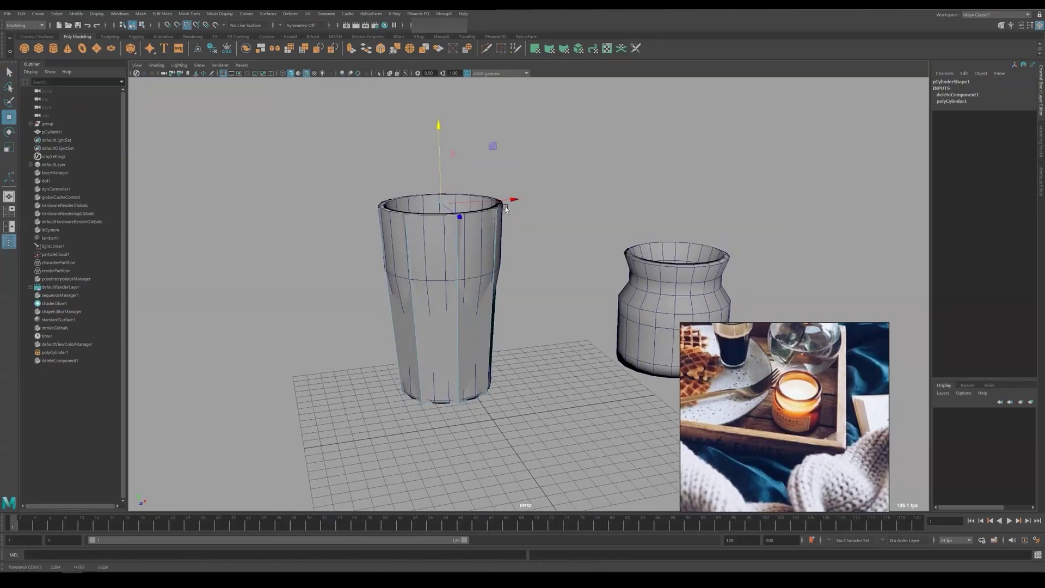
Step: Insert horizontal edge loops around the cylinder and scale them to follow the glass's curved profile
key("q")
left_click(463, 311)
right_click_drag(463, 312, 416, 351, "ctrl")
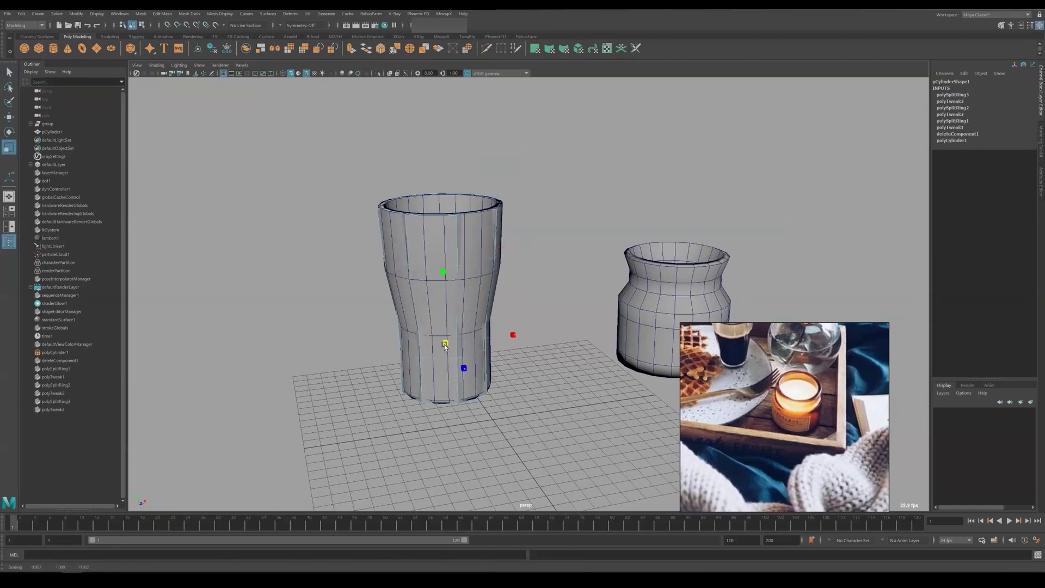
left_click_drag(444, 347, 482, 234, "alt")
Step: Delete the cylinder's construction history and bevel the edge loop around its base
key("q")
right_click_drag(490, 212, 531, 201)
left_click_drag(531, 240, 552, 210, "alt")
key("alt+shift+d")
left_click(555, 208)
double_click(527, 314)
key("ctrl+b")
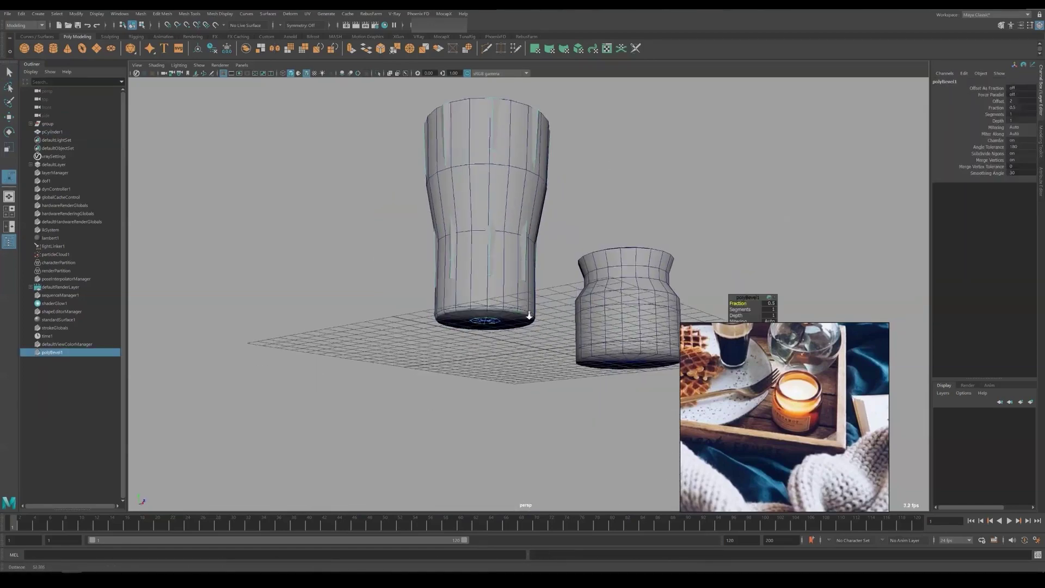
Step: Adjust the fraction of the base bevel and return the cylinder to object mode
right_click_drag(529, 316, 569, 318, "alt")
key("4")
left_click_drag(747, 297, 698, 229)
left_click(1041, 177)
left_click_drag(955, 140, 950, 139)
mouse_move(579, 204)
left_mouse_down("alt")
mouse_move(611, 238)
mouse_move(455, 377)
mouse_move(479, 321)
mouse_move(433, 247)
left_mouse_up("alt")
left_click(928, 167)
key("q")
right_click_drag(431, 245, 452, 211)
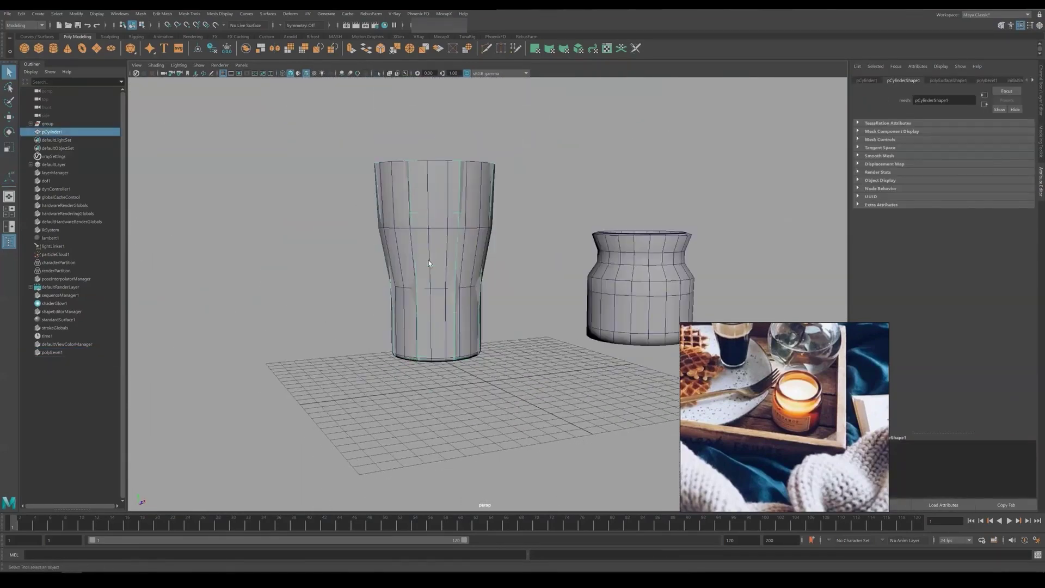
Step: Scale the cylinder's edge loops to match the glass's silhouette more closely in smooth preview, then return to the unsmoothed display
right_click_drag(429, 260, 490, 321, "alt")
key("r")
left_click_drag(536, 364, 503, 318, "alt")
right_click_drag(413, 239, 413, 210)
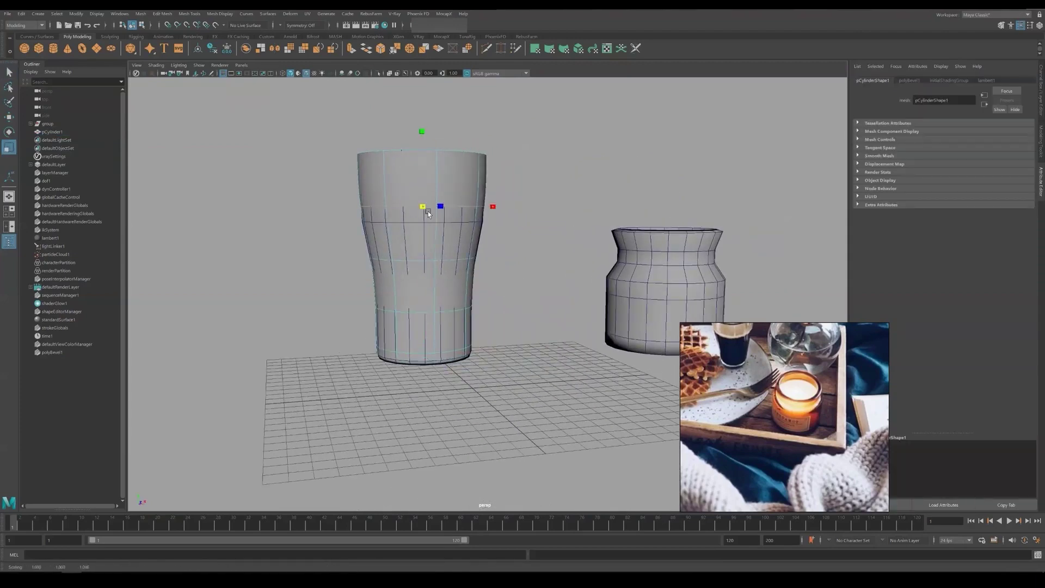
left_click_drag(427, 213, 428, 242, "alt")
double_click(422, 194)
left_click_drag(423, 280, 437, 220, "alt")
key("q")
key("1")
right_click_drag(467, 177, 504, 142)
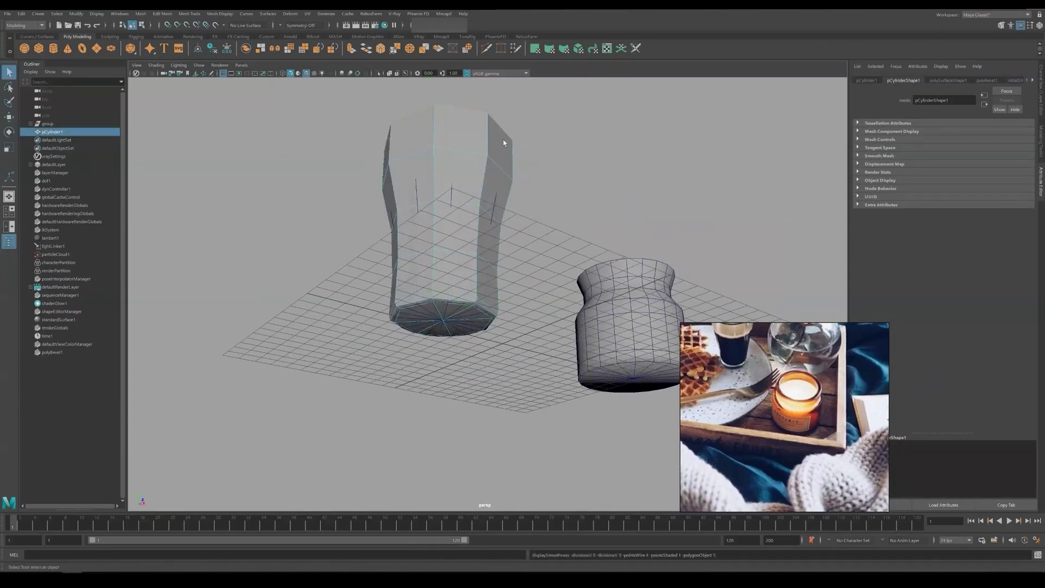
Step: Isolate the history-free glass cylinder and delete the radial edges on its bottom cap
key("alt+shift+d")
key("ctrl+1")
left_click_drag(503, 143, 492, 117, "alt")
right_click_drag(446, 239, 479, 261, "alt")
right_click_drag(463, 272, 462, 245)
key("Delete")
left_click_drag(432, 202, 434, 224, "alt")
right_click_drag(433, 224, 463, 211)
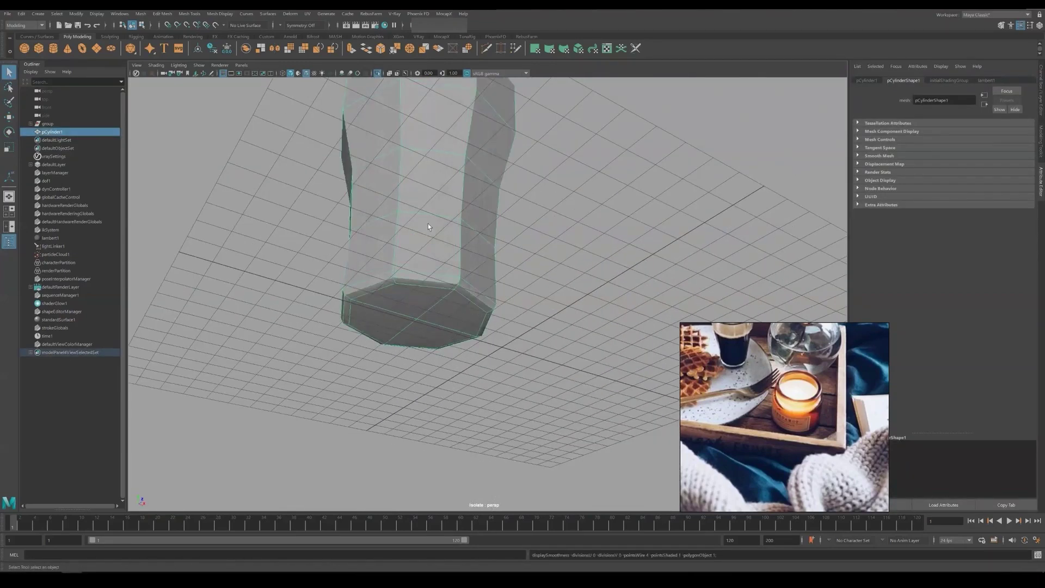
Step: Duplicate the glass shell to build an inner wall, and subdivide the resulting thick-walled mesh
left_click_drag(428, 223, 452, 252, "alt")
right_click_drag(473, 258, 458, 247, "alt")
key("ctrl+d")
left_click_drag(458, 247, 478, 263, "alt")
right_click_drag(583, 255, 545, 255)
left_click_drag(370, 376, 512, 425)
right_click_drag(500, 275, 496, 391, "shift")
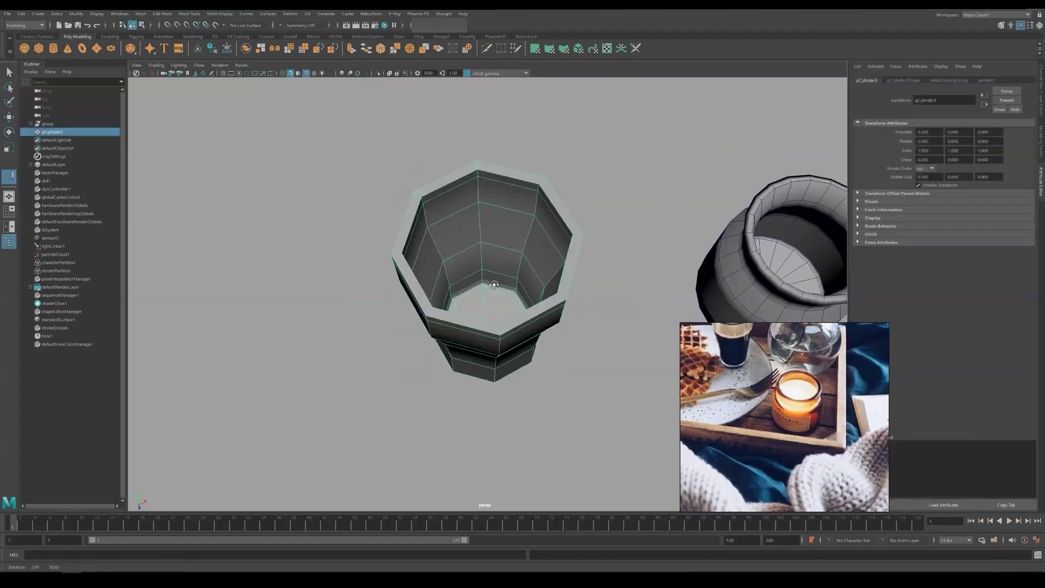
right_click_drag(479, 283, 486, 294, "shift")
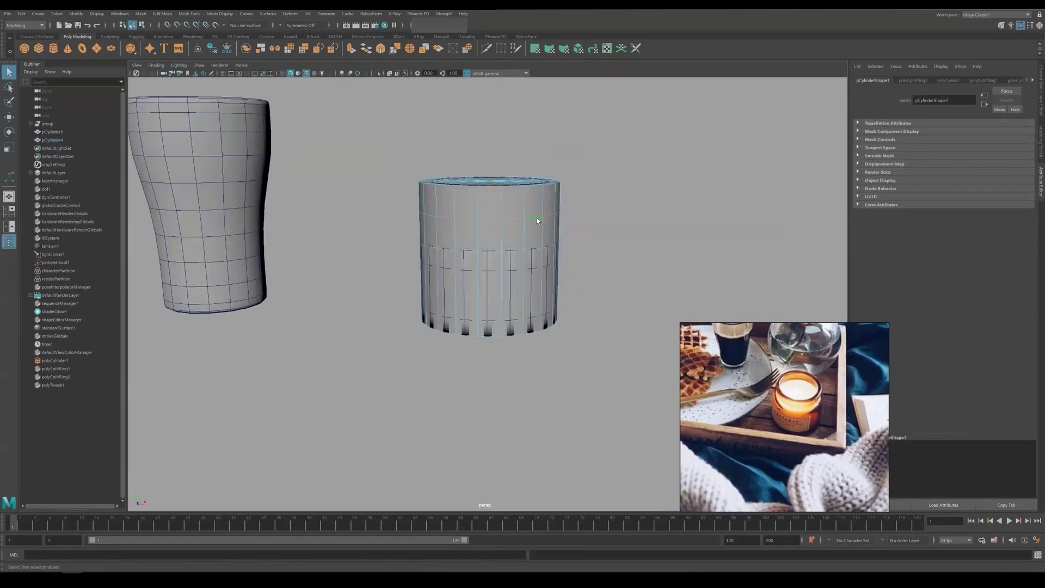
Step: Delete an unneeded horizontal edge loop from the rebuilt candle jar and leave component mode
right_click_drag(518, 210, 518, 220)
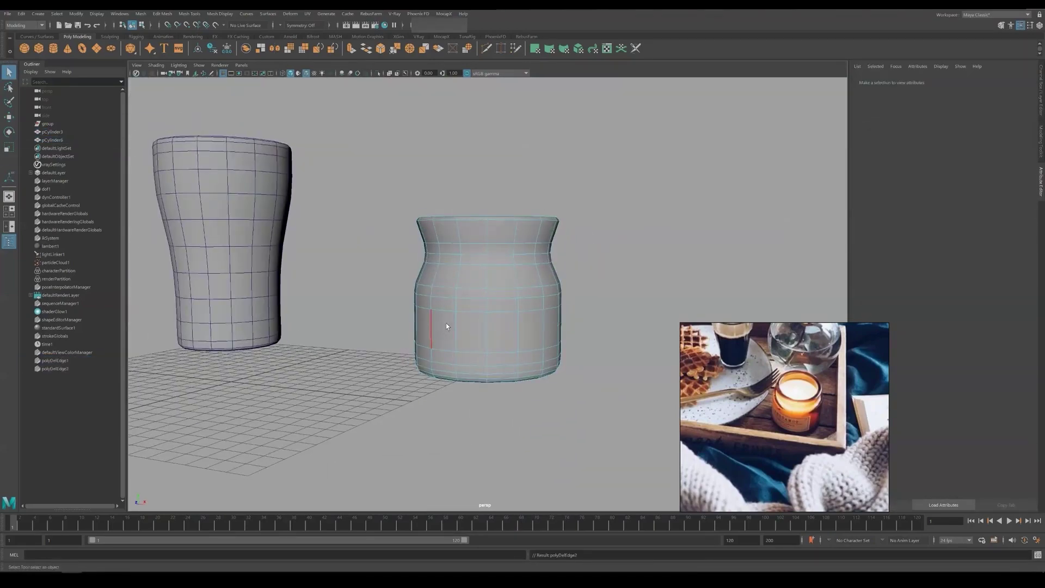
left_click_drag(446, 322, 349, 311, "alt")
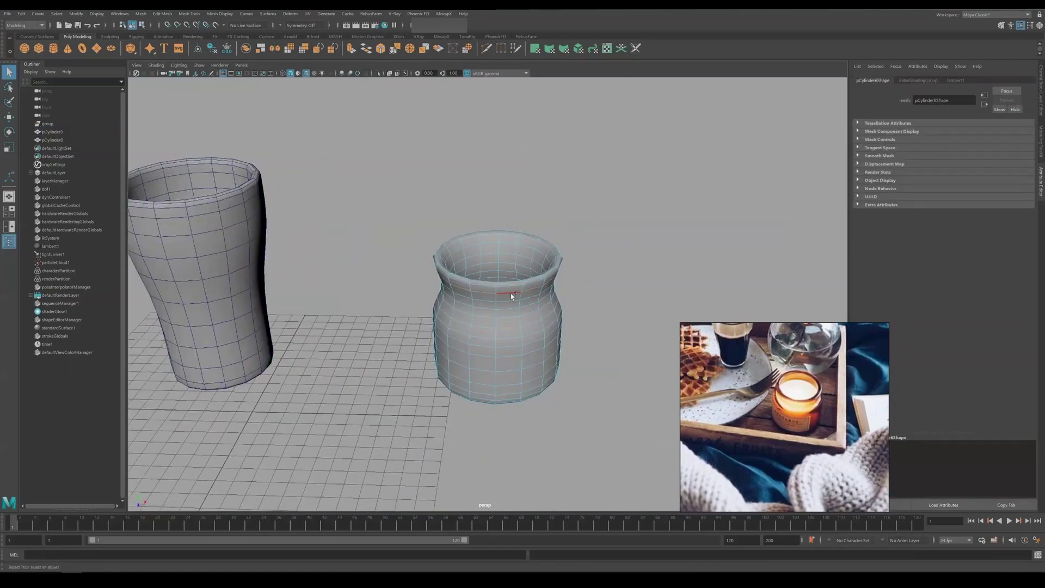
left_click_drag(511, 376, 486, 302, "alt")
key("ctrl+Delete")
right_click_drag(485, 302, 517, 275)
left_click(581, 295)
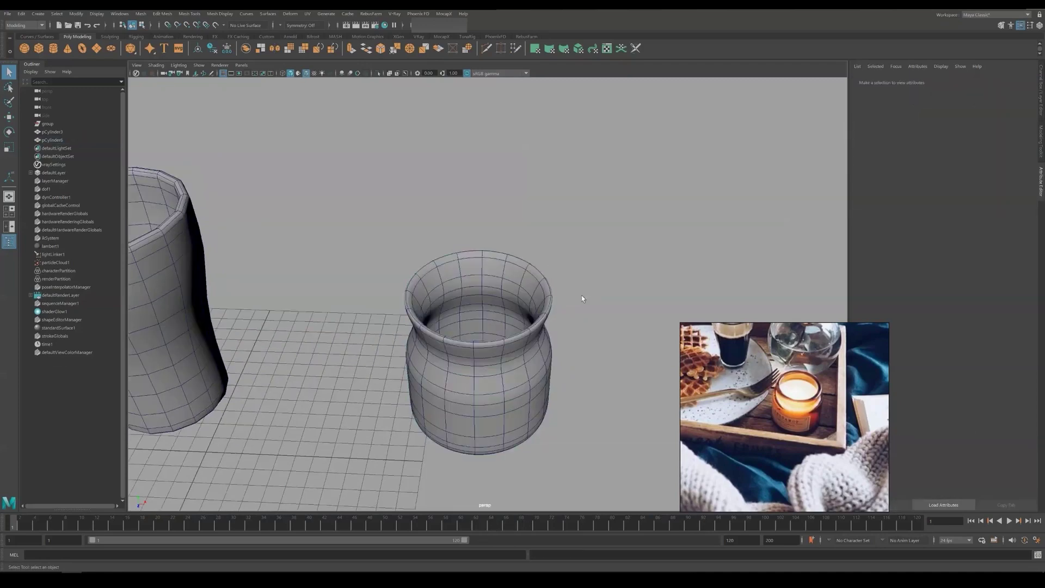
Step: Delete the extra edge loop on the inside of the jar's neck
left_click_drag(581, 295, 539, 273, "alt")
left_click(540, 328)
left_click(327, 311)
left_click(508, 321)
scroll(508, 322, "up", 2)
right_click_drag(528, 302, 532, 267)
double_click(534, 266)
left_click_drag(534, 266, 519, 296, "alt")
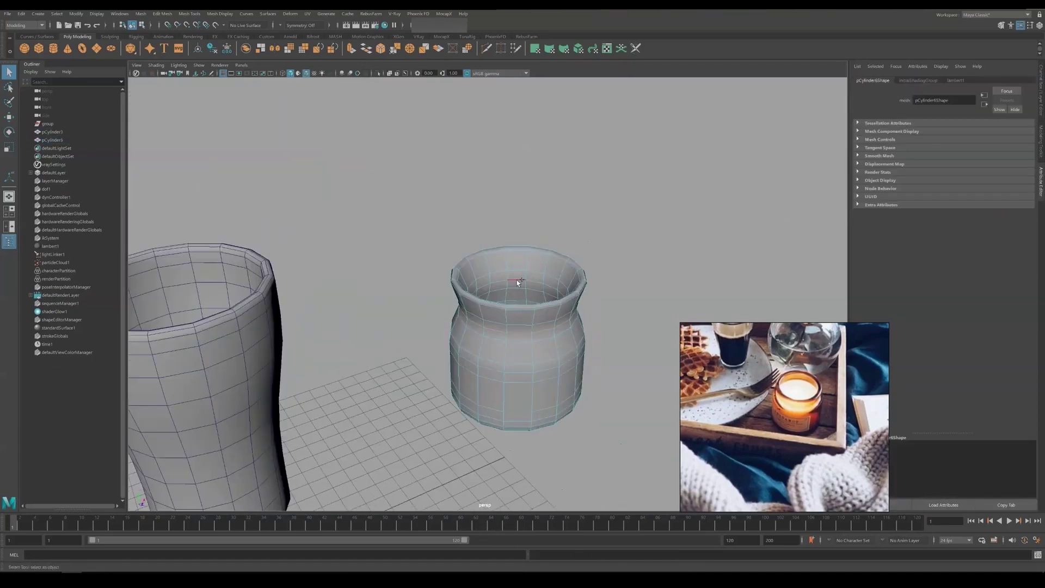
key("ctrl+Delete")
right_click_drag(517, 279, 544, 256)
left_click(623, 331)
Step: Scale the edge loop around the jar's top rim to refine its opening
left_click_drag(624, 332, 554, 292, "alt")
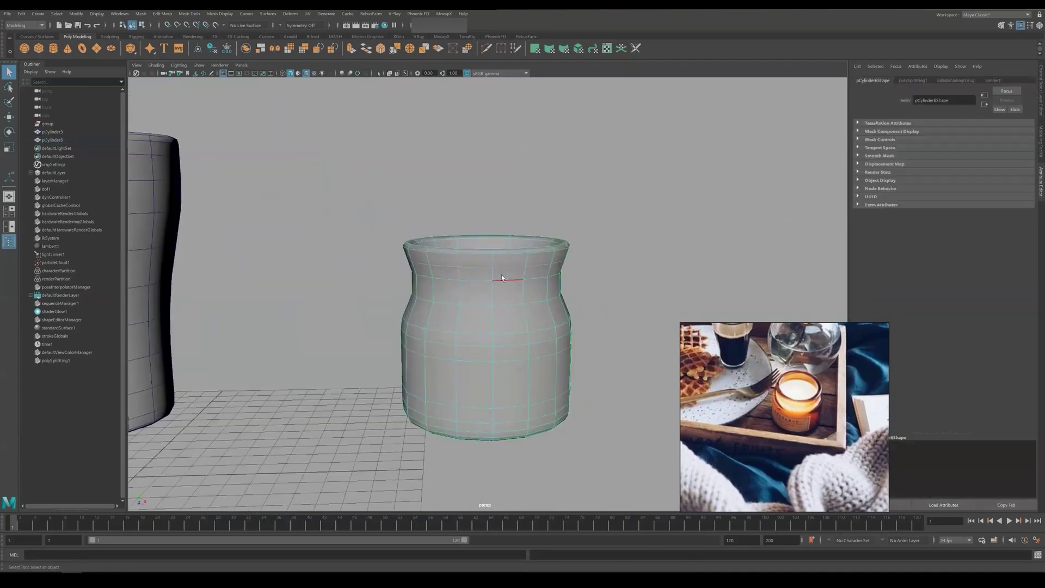
right_click_drag(525, 279, 525, 253)
left_click_drag(525, 253, 509, 283, "alt")
double_click(472, 236)
key("r")
key("q")
right_click_drag(560, 261, 594, 232)
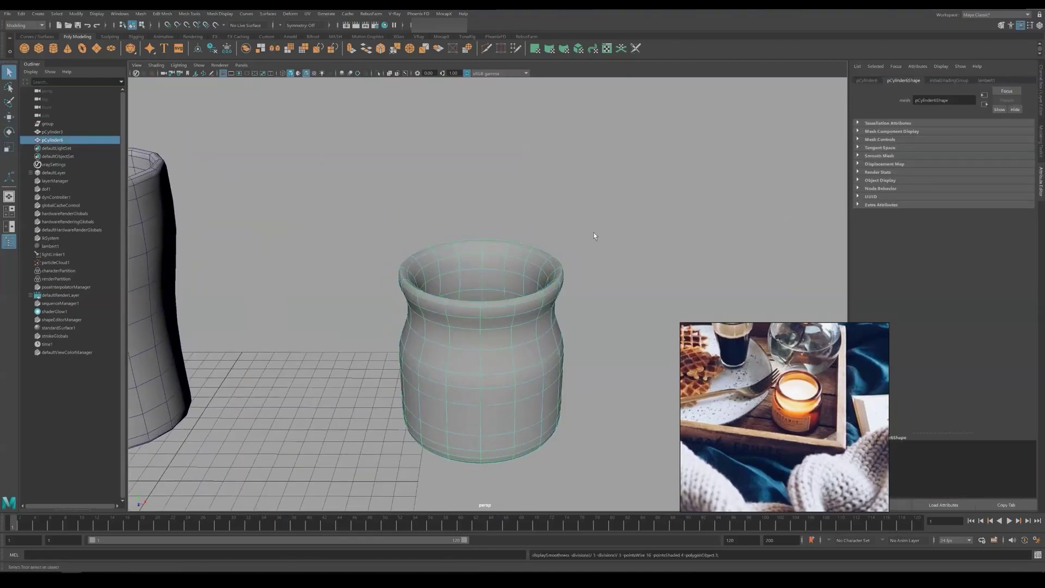
Step: Reposition the edge loop inside the jar's rim and preview the smoothed lip
left_click_drag(593, 232, 517, 289, "alt")
right_click_drag(506, 288, 501, 260)
double_click(493, 253)
key("w")
left_click_drag(498, 272, 432, 243, "alt")
key("q")
key("3")
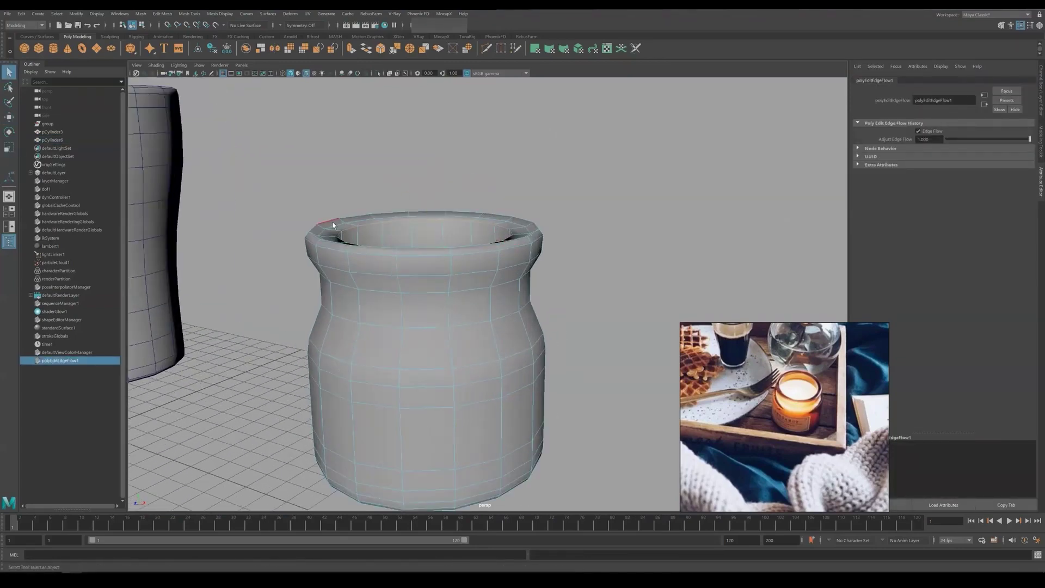
Step: Adjust the outer rim edge loop of the jar and inspect its wall profile in wireframe
double_click(332, 225)
key("w")
right_click_drag(447, 291, 479, 264)
key("q")
left_click(577, 256)
key("4")
left_click(538, 282)
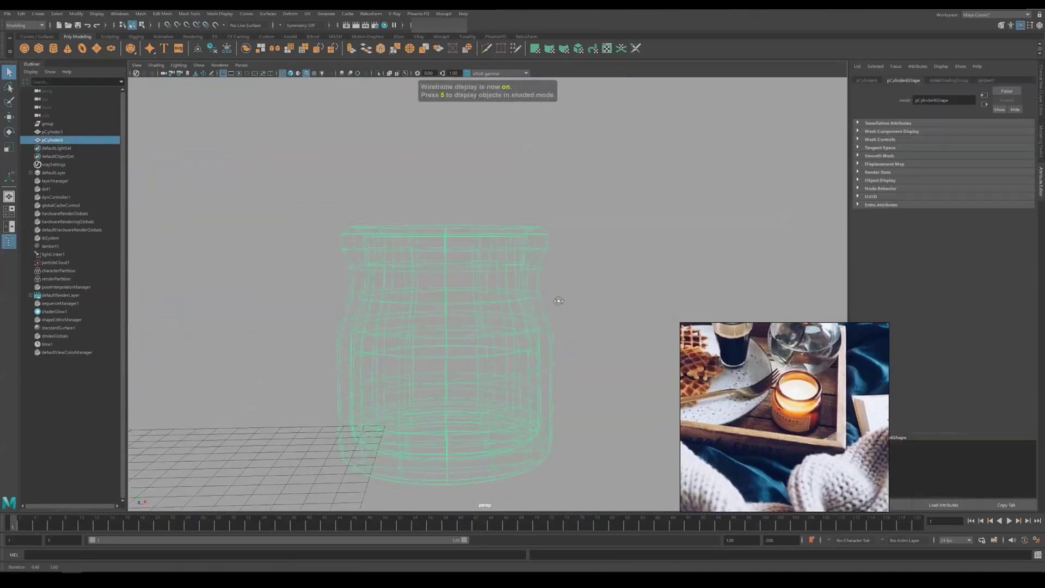
Step: Restore the shaded display and apply Edit Edge Flow to the edge loop on the jar's shoulder
key("5")
left_click(563, 296)
mouse_move(557, 299)
left_mouse_down("alt")
mouse_move(490, 335)
mouse_move(472, 272)
left_mouse_up("alt")
left_click(485, 334)
right_click_drag(472, 272, 536, 219, "alt")
double_click(541, 305)
key("g")
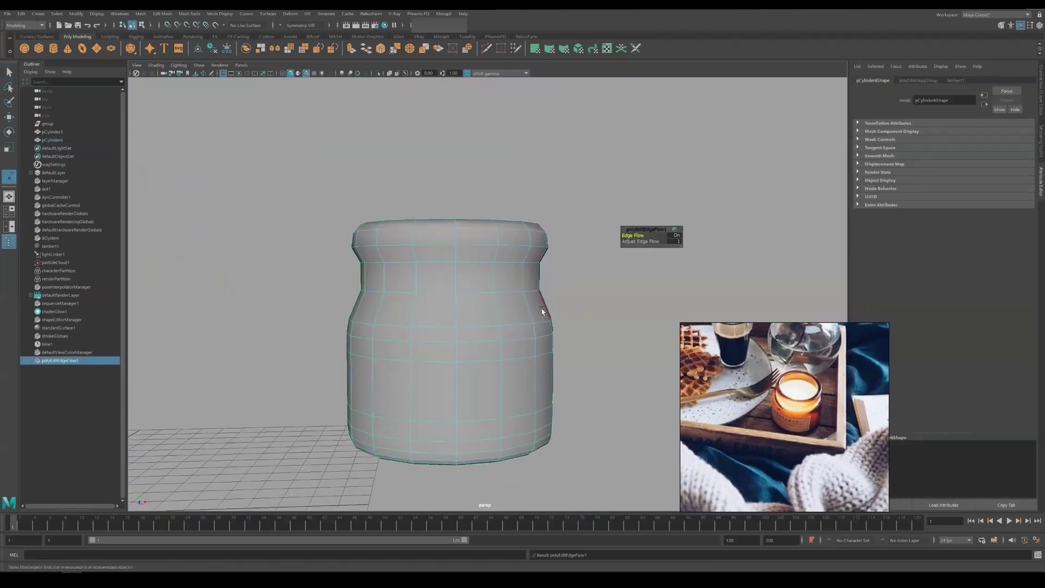
Step: Delete the jar's construction history, return it to object mode and deselect it
left_click_drag(542, 234, 556, 263, "alt")
key("1")
key("q")
key("alt+shift+d")
right_click_drag(556, 265, 527, 400)
left_click(580, 264)
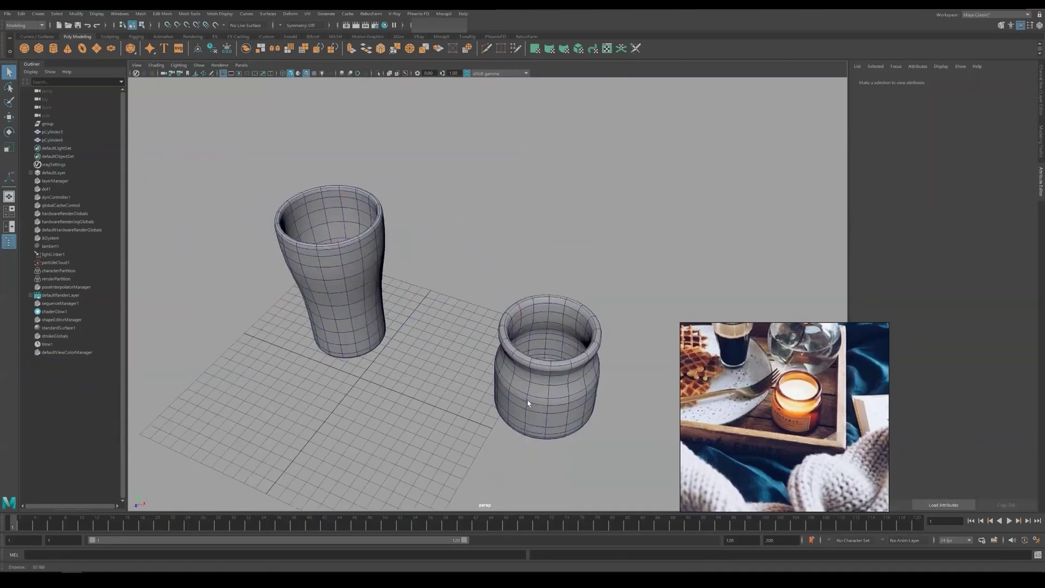
Step: Select the jar's inner floor faces, expand the selection three times up the inner wall, and check it in wireframe
left_click(510, 363)
key("f")
left_click_drag(511, 365, 514, 406, "alt")
right_click_drag(512, 272, 511, 302)
left_click(507, 299)
key("shift+period")
key("shift+period")
key("shift+period")
left_click_drag(487, 290, 544, 234, "alt")
right_click_drag(544, 234, 531, 272, "alt")
key("4")
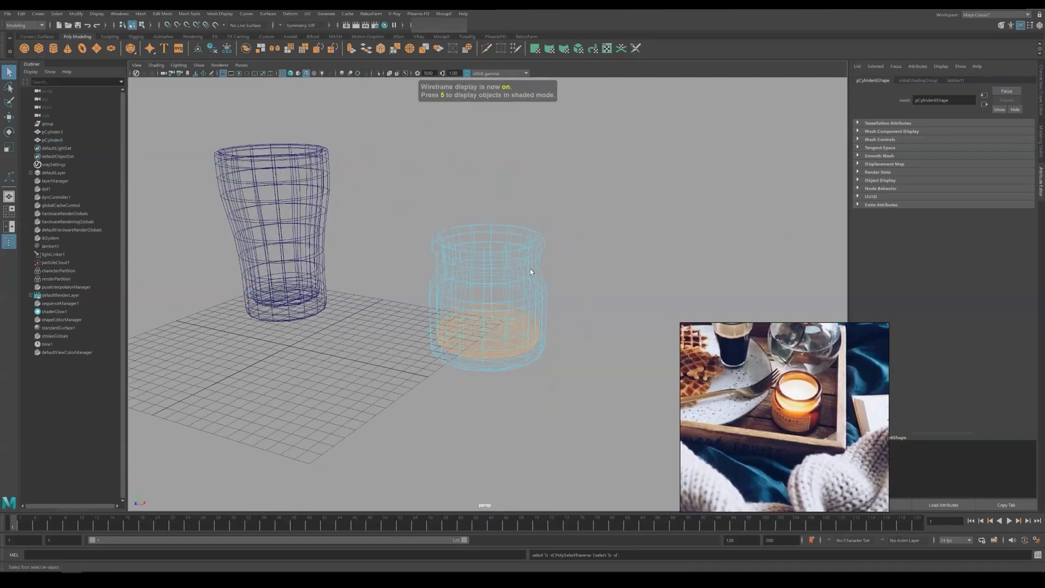
mouse_move(503, 268)
left_mouse_down("alt")
mouse_move(526, 258)
mouse_move(484, 283)
left_mouse_up("alt")
key("5")
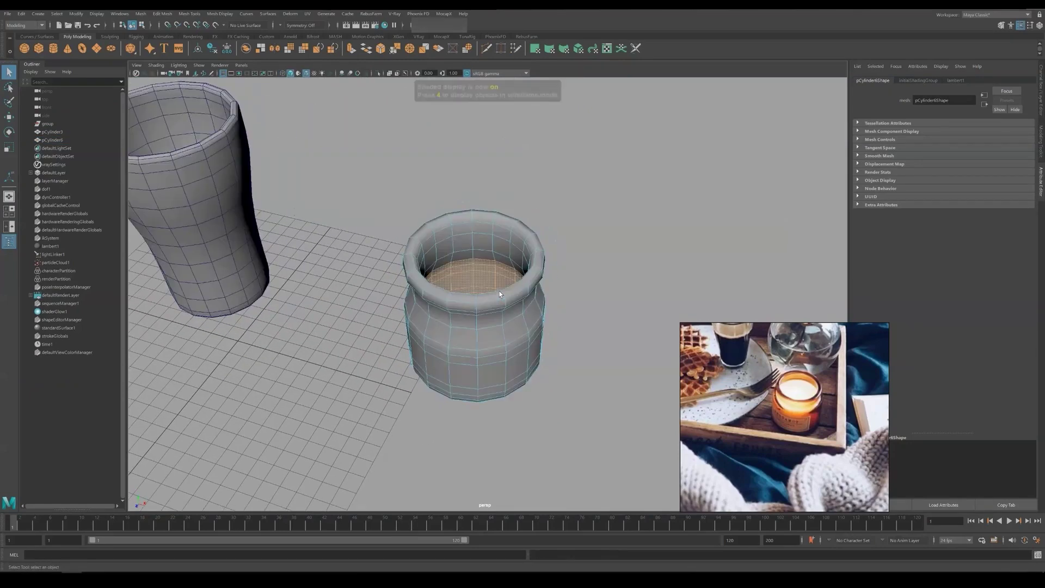
Step: Duplicate the selected inner jar faces as a separate mesh for the candle wax and isolate that mesh
right_click_drag(481, 280, 478, 428, "shift")
left_click(509, 283)
key("w")
key("ctrl+1")
left_click_drag(431, 305, 457, 277, "alt")
left_click(491, 265)
right_click_drag(490, 294, 484, 372)
left_click_drag(506, 326, 531, 381, "alt")
Step: Duplicate the floor faces of the isolated wax mesh and position the copy as its top surface
right_click_drag(494, 277, 492, 305)
left_click(492, 309)
left_click_drag(500, 353, 518, 322, "alt")
key("shift+period")
key("shift+period")
key("shift+period")
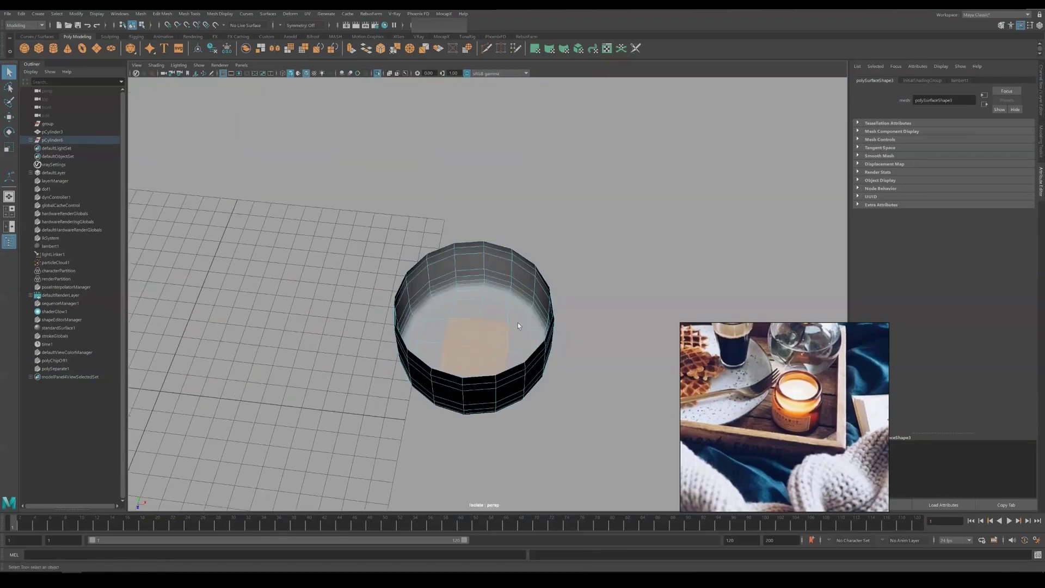
right_click_drag(517, 322, 509, 470, "shift")
left_click(493, 332)
key("w")
left_click_drag(484, 340, 479, 307, "alt")
left_click_drag(472, 308, 489, 323)
Step: Select the border edge loop of the wax's top piece and combine that piece with the wax body
key("q")
right_click_drag(485, 304, 483, 334)
double_click(480, 306)
right_click_drag(480, 306, 536, 320, "shift")
right_click_drag(460, 275, 510, 362)
left_click(143, 15)
left_click(155, 37)
Step: Soften the edges of the combined wax body and delete its construction history
double_click(506, 270)
right_click_drag(496, 304, 578, 328)
double_click(498, 310)
right_click_drag(480, 326, 500, 306)
key("alt+shift+d")
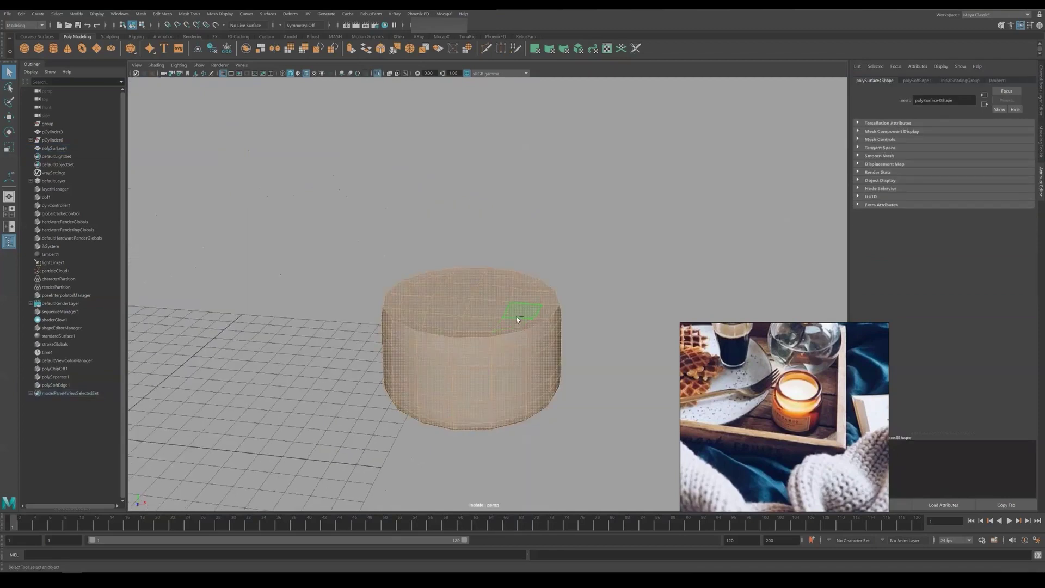
Step: Shift all faces of the wax body slightly inward with Transform Component and apply Soften/Harden Edges
right_click_drag(516, 319, 570, 296, "shift")
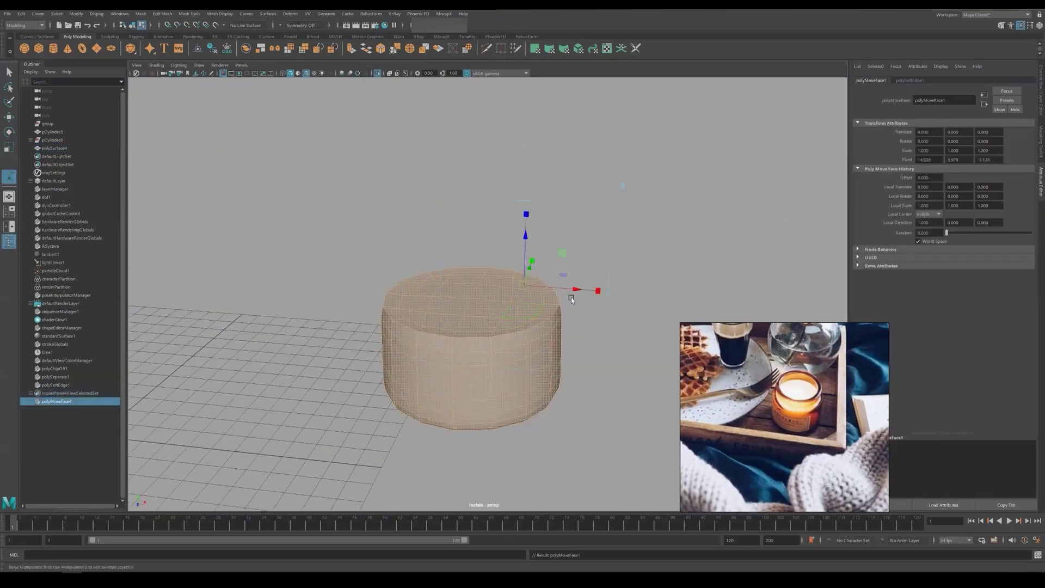
left_click_drag(571, 296, 516, 275, "alt")
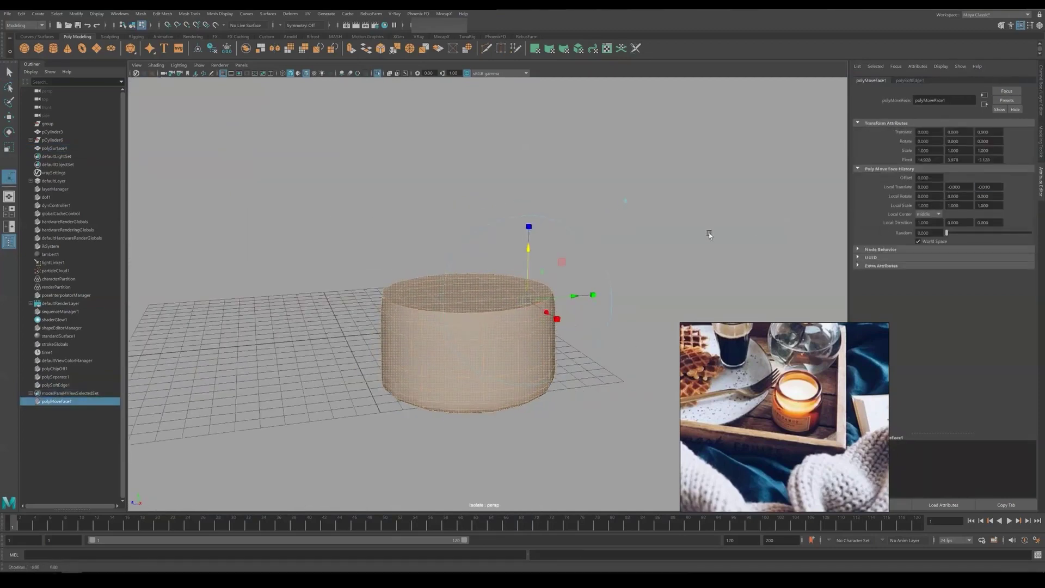
key("F8")
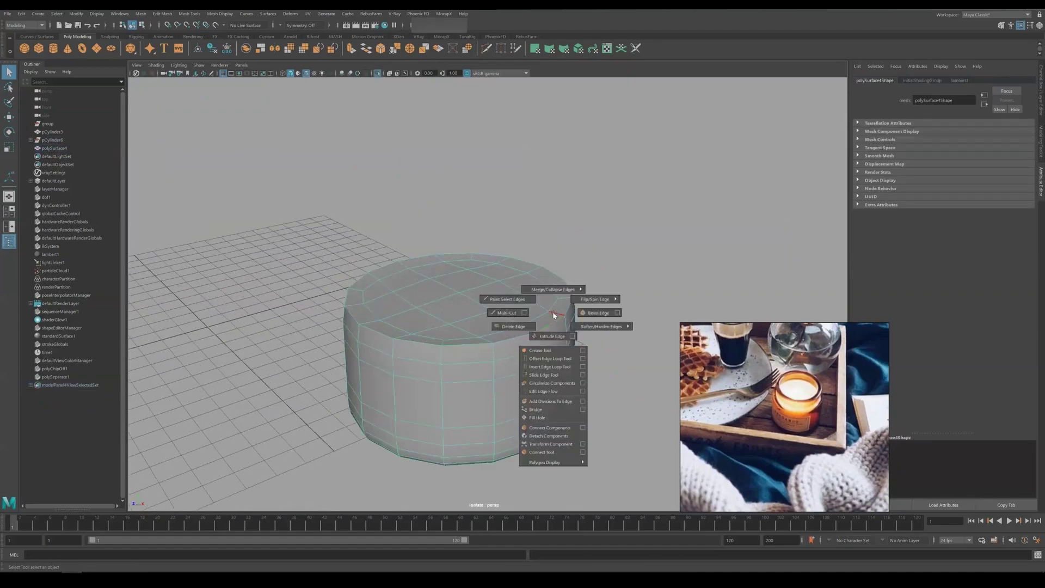
right_click_drag(544, 300, 632, 331, "shift")
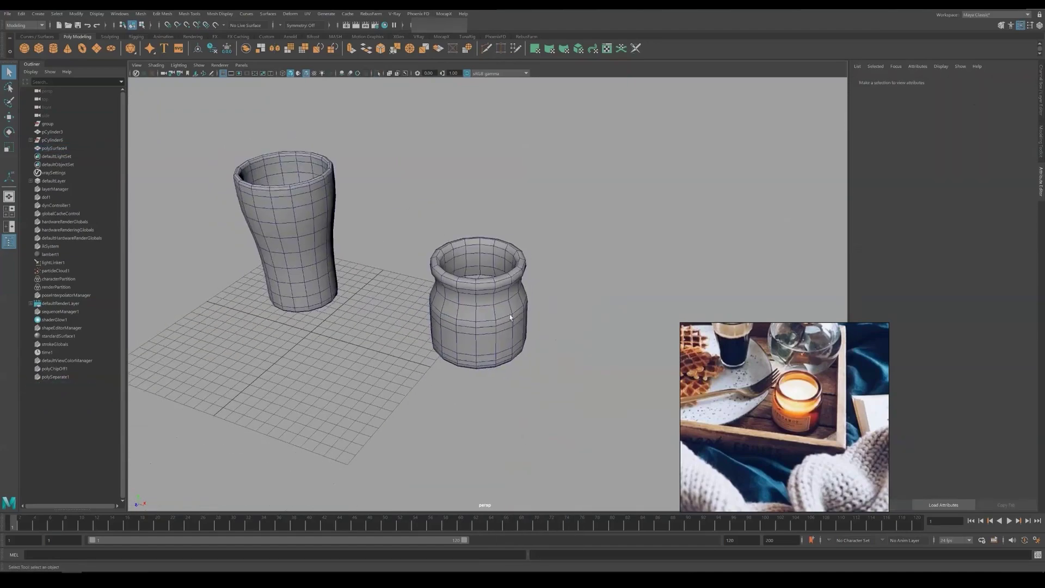
Step: Inspect in wireframe how the wax body fits inside the jar, and select the wax mesh
left_click_drag(509, 315, 545, 301, "alt")
key("4")
scroll(545, 301, "up", 15)
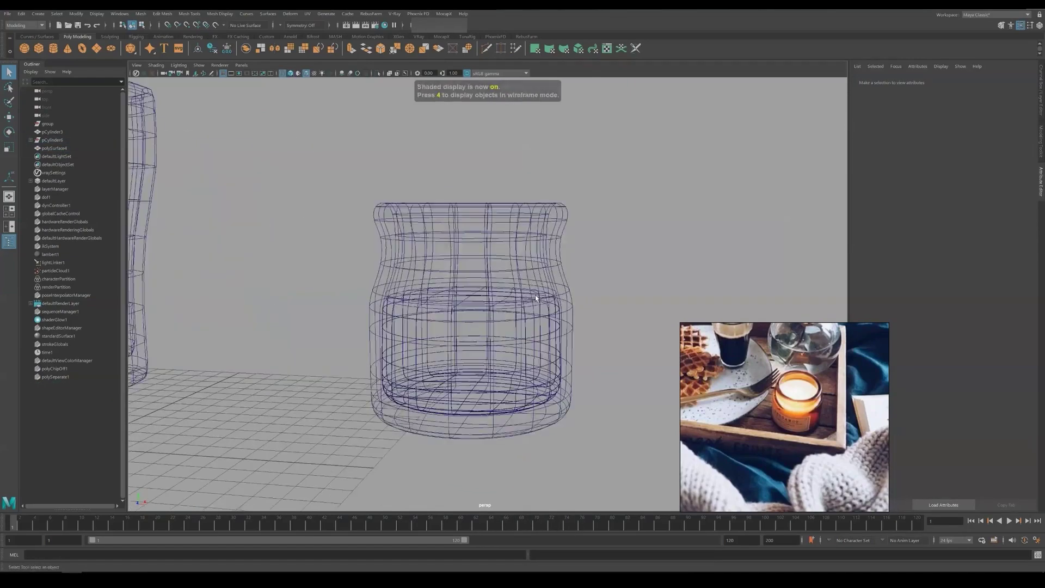
left_click(524, 292)
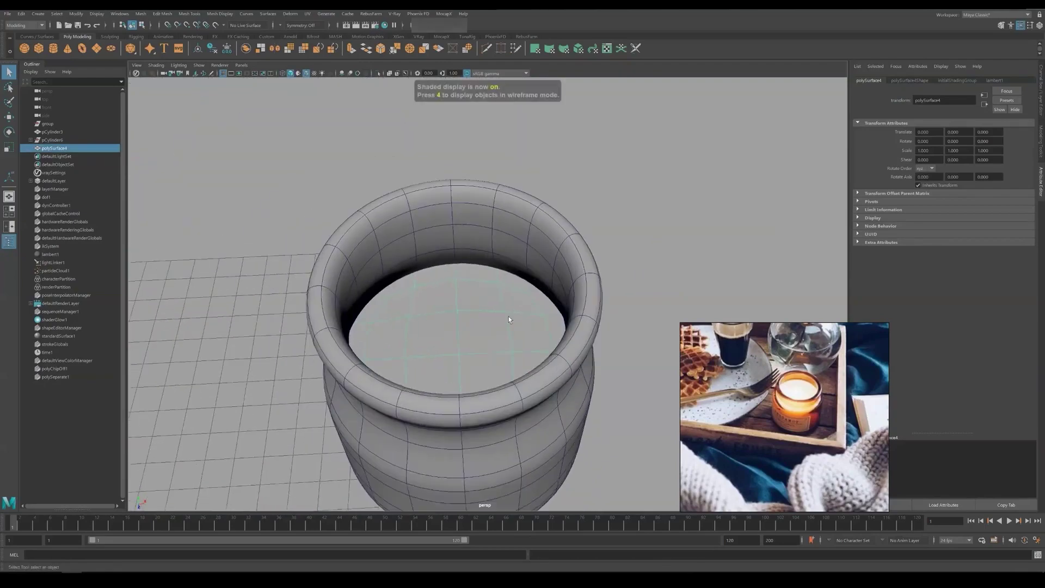
right_click_drag(501, 303, 522, 332, "shift")
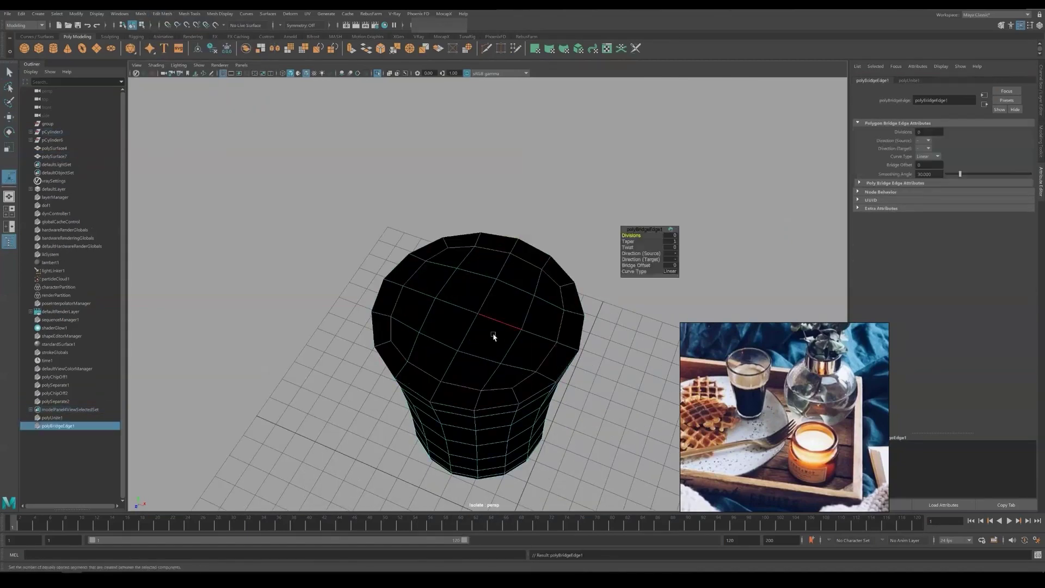
Step: Bevel the top edge loop of the liquid mesh made for the drinking glass
right_click(537, 299)
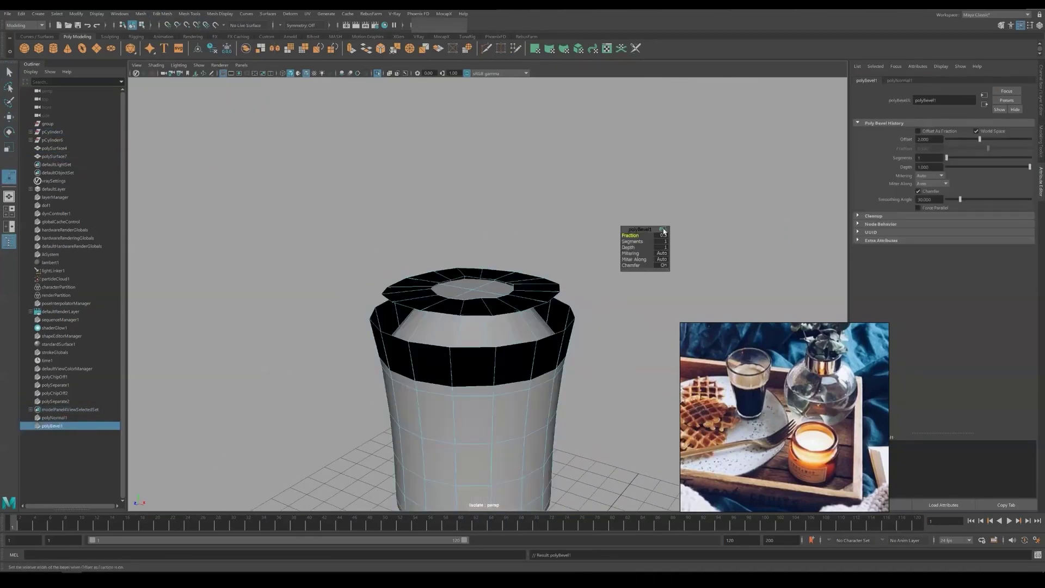
left_click(464, 341)
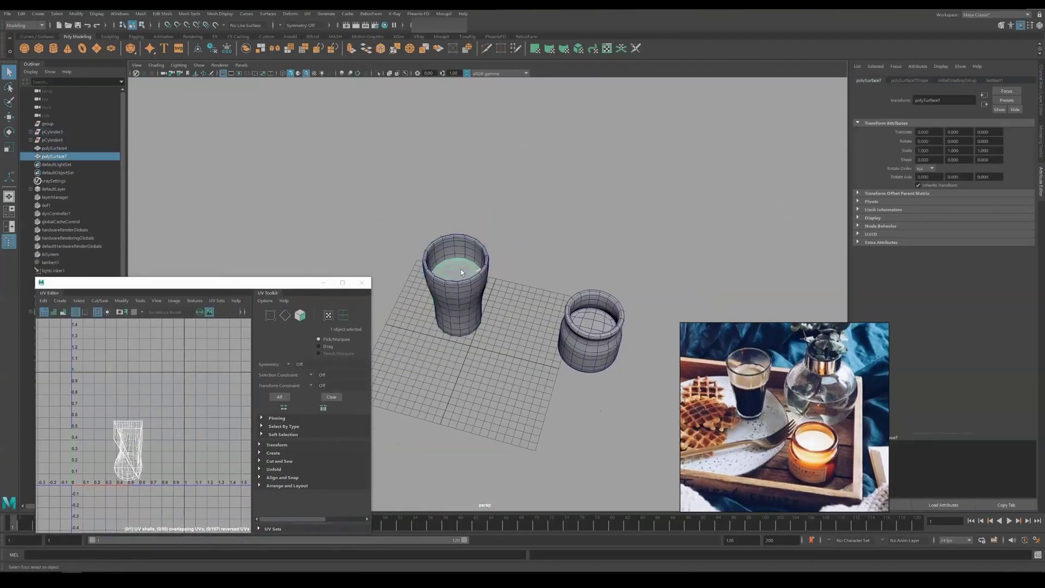
Step: Select all four meshes and apply a camera-based UV projection to them
left_click_drag(653, 218, 417, 406)
left_click(308, 13)
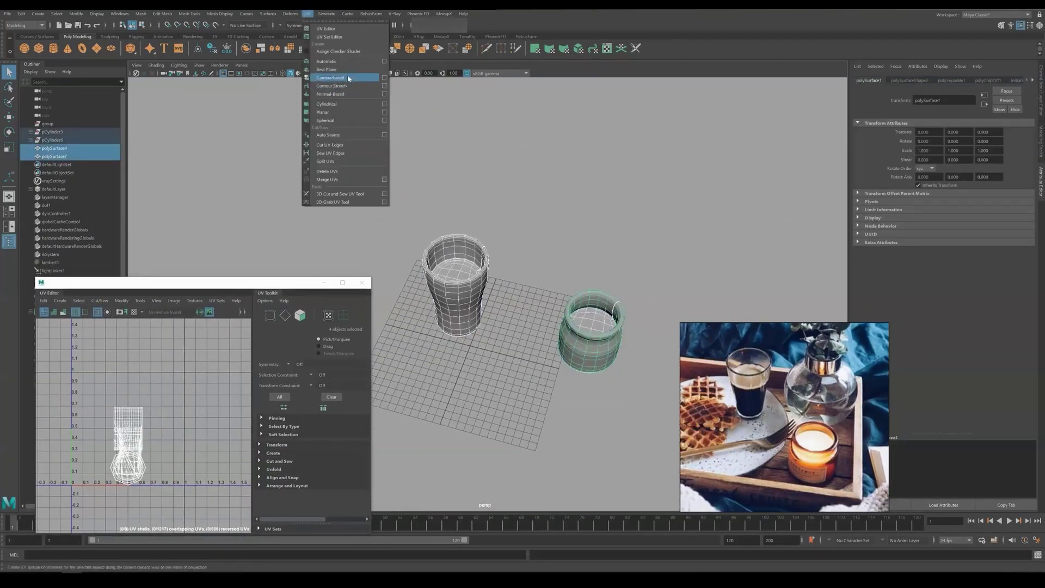
left_click(349, 79)
left_click(486, 259)
middle_click_drag(125, 430, 181, 414, "alt")
Step: Isolate the glass and cut its UVs along the base, rim and inner floor loops and a vertical seam
left_click(460, 269)
key("w")
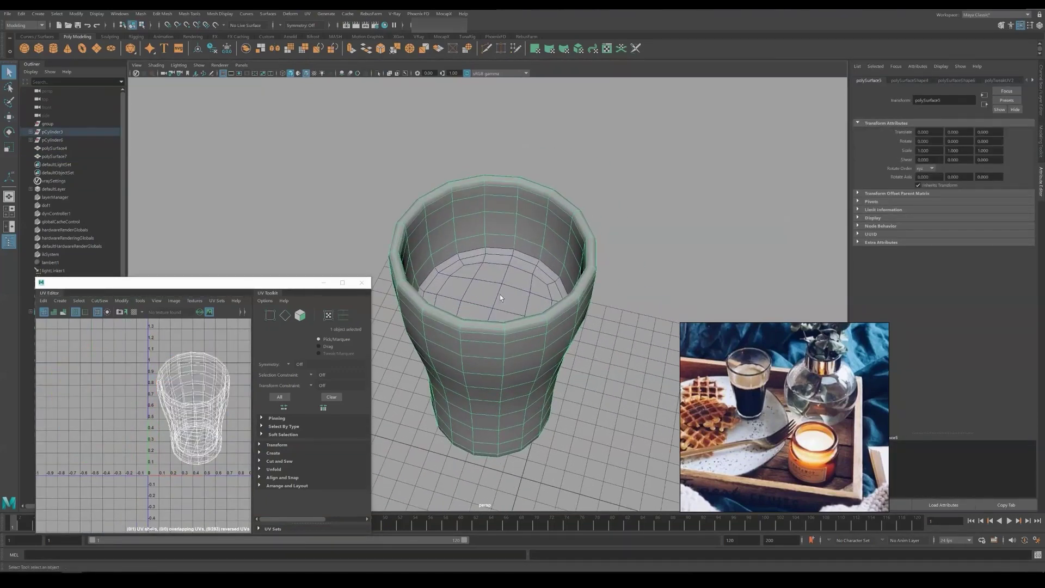
left_click(307, 13)
left_click(343, 197)
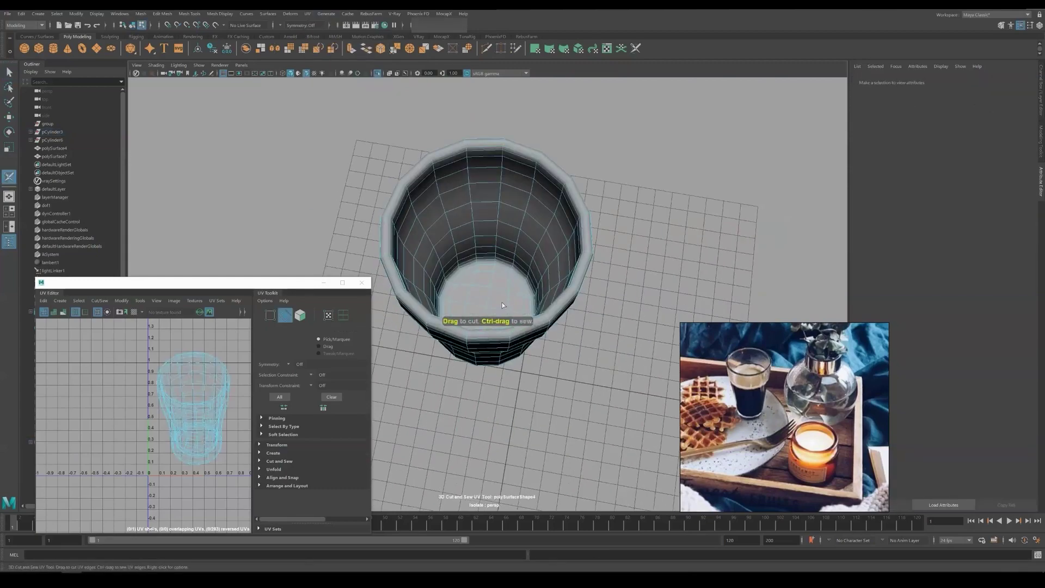
left_click_drag(502, 305, 544, 163, "alt")
double_click(594, 263)
left_click_drag(593, 262, 544, 392, "alt")
double_click(517, 363)
scroll(522, 305, "down", 4)
double_click(539, 162)
mouse_move(544, 218)
left_mouse_down("alt")
mouse_move(553, 264)
mouse_move(528, 240)
mouse_move(487, 235)
mouse_move(550, 217)
left_mouse_up("alt")
double_click(524, 205)
scroll(550, 217, "down", 5)
Step: Move the glass's inner wall, outer wall, floor and base UV shells apart from one another
key("w")
left_click_drag(194, 406, 124, 386)
left_click_drag(191, 407, 70, 479)
left_click_drag(198, 440, 198, 396)
left_click(196, 444)
mouse_move(512, 370)
left_mouse_down("alt")
mouse_move(509, 319)
mouse_move(510, 354)
left_mouse_up("alt")
Step: Select the glass's inner and outer wall UV shells and unfold them
left_click(128, 381)
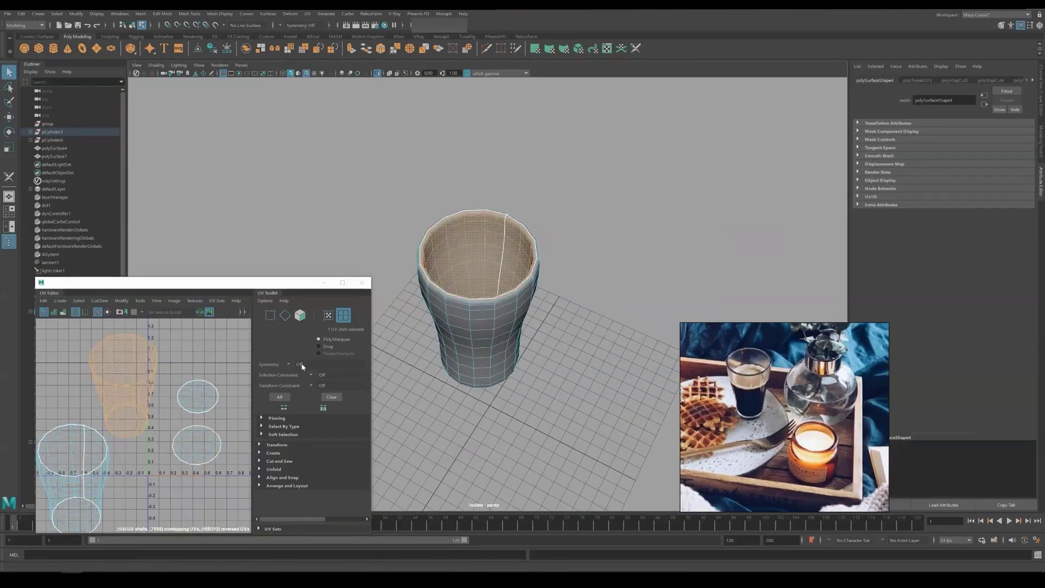
middle_click_drag(120, 430, 129, 425, "alt")
left_click(81, 479, "shift")
right_click_drag(158, 385, 65, 378, "shift")
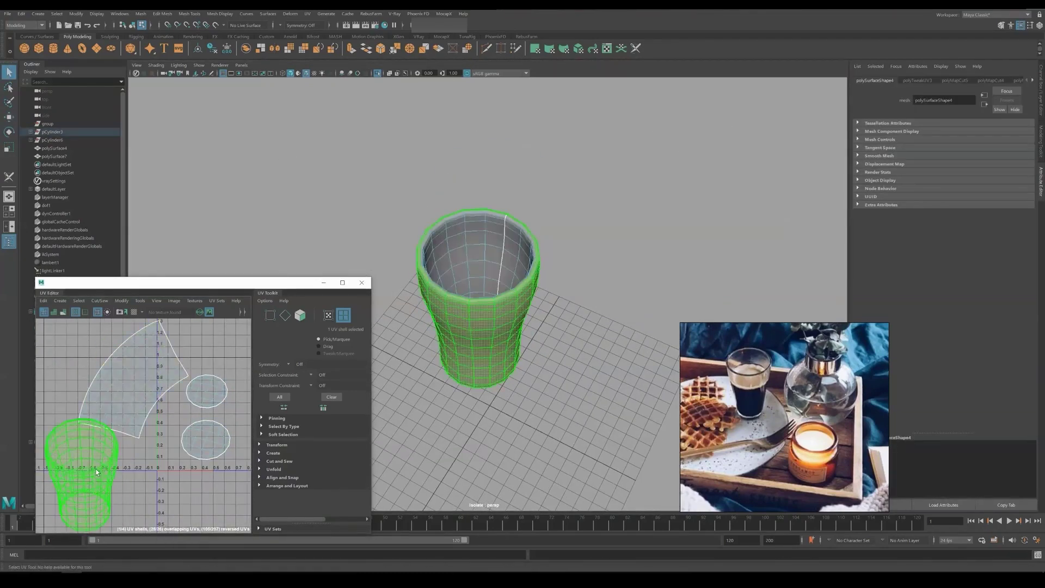
Step: Reorient and even out the glass's unfolded wall shells using edges and edge loops selected on them
right_click_drag(137, 383, 137, 356)
left_click(145, 376)
right_click_drag(146, 377, 97, 368, "shift")
middle_click_drag(72, 463, 116, 458, "alt")
double_click(178, 375)
right_click_drag(178, 375, 124, 362, "shift")
middle_click_drag(158, 375, 144, 389, "alt")
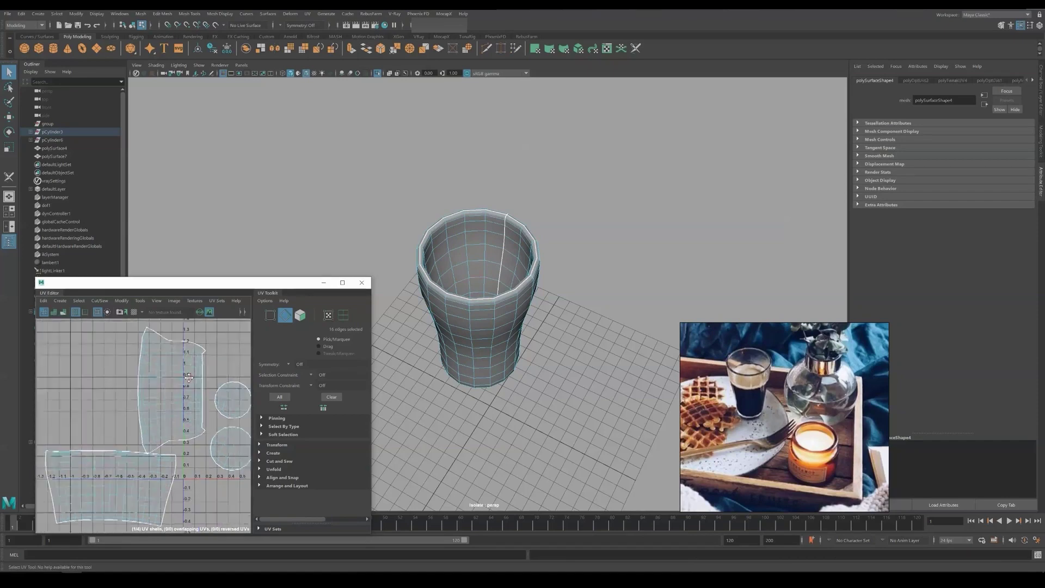
double_click(138, 380)
right_click_drag(139, 381, 199, 371, "shift")
middle_click_drag(162, 378, 154, 378, "alt")
right_click_drag(154, 378, 158, 351)
left_click(158, 381)
left_click(283, 445)
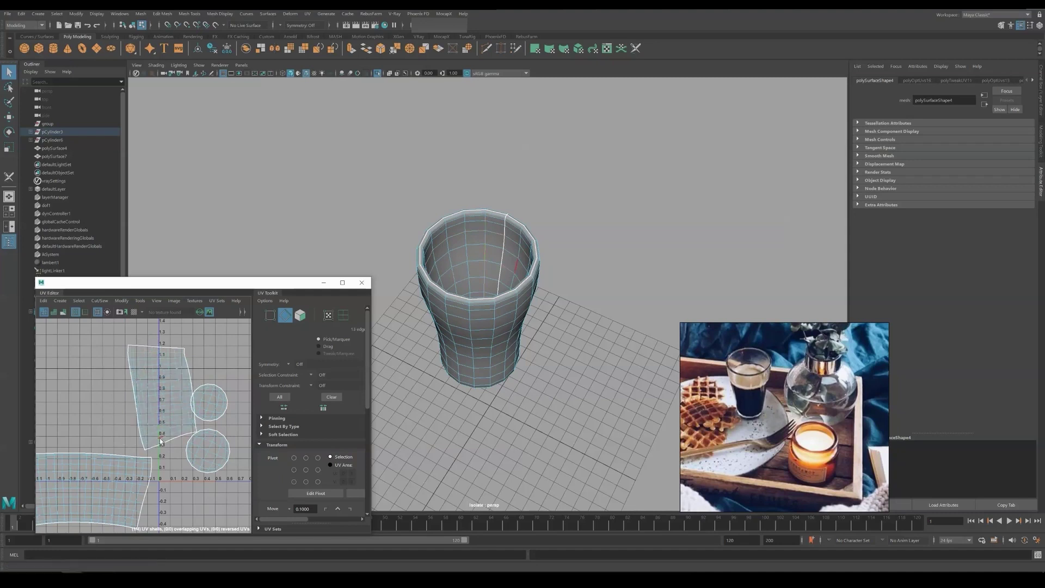
Step: Straighten the UVs of the glass's inner wall shell with an angle of 30 and move the shell aside
right_click_drag(186, 397, 210, 397)
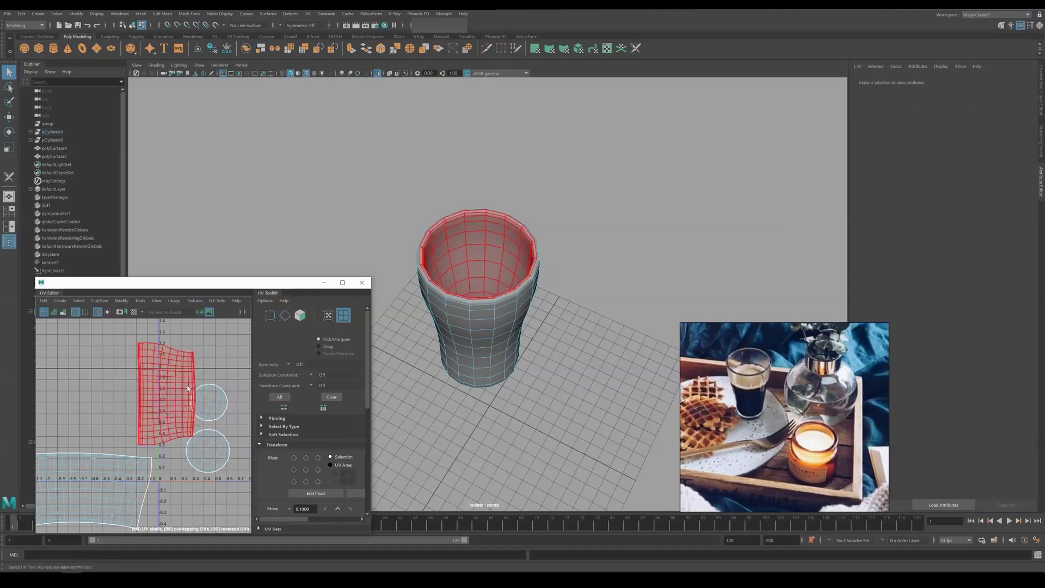
left_click(182, 396)
left_click(283, 445)
left_click(291, 478)
scroll(286, 462, "down", 3)
left_click(280, 377)
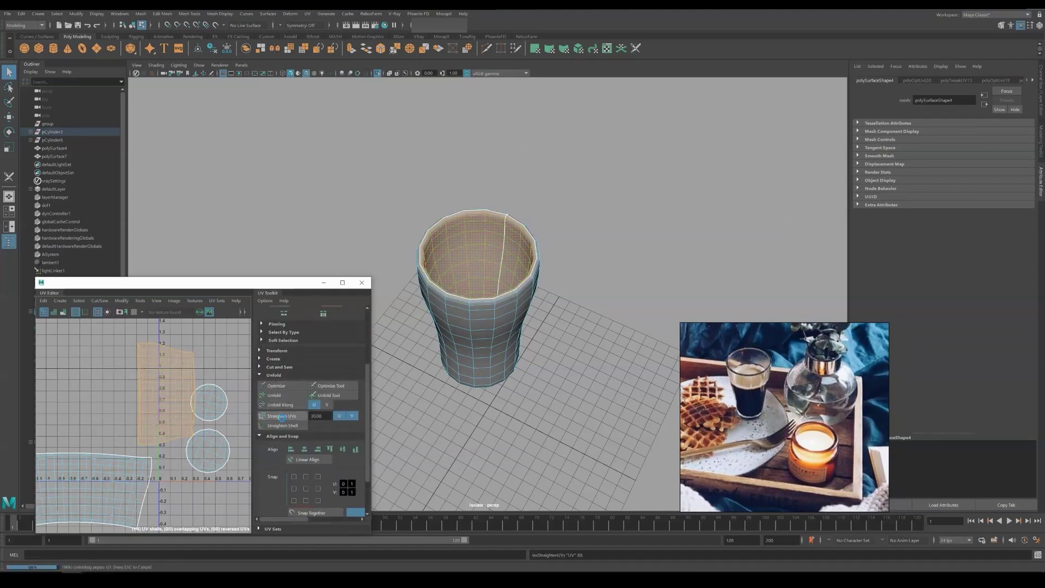
scroll(152, 424, "up", 3)
scroll(152, 425, "down", 3)
key("w")
left_click_drag(157, 402, 135, 401)
Step: Turn on the checker map and inspect the texture distribution on the glass
key("q")
right_click_drag(492, 283, 515, 263)
left_click(134, 312)
left_click_drag(547, 309, 506, 305, "alt")
scroll(498, 326, "up", 4)
scroll(506, 305, "down", 4)
Step: Straighten the UVs of the glass's outer wall shell with an angle of 30 and check the checker pattern
middle_click_drag(117, 478, 177, 408, "alt")
right_click_drag(149, 413, 106, 404)
left_click(155, 436)
left_click(281, 415)
left_click(169, 444)
mouse_move(182, 427)
right_mouse_down()
mouse_move(182, 408)
mouse_move(183, 422)
mouse_move(191, 414)
right_mouse_up()
double_click(177, 433)
left_click(286, 417)
scroll(192, 429, "up", 5)
scroll(185, 392, "down", 6)
left_click_drag(492, 327, 493, 294, "alt")
Step: Rotate the upright inner wall shell to lie horizontally like the outer wall shell
middle_click_drag(209, 390, 158, 463, "alt")
left_click(142, 376)
right_click_drag(142, 369, 142, 390)
double_click(140, 381)
key("e")
key("q")
Step: Unfold the glass's circular floor and base shells and orient them to the checker grid by their edges
left_click(166, 411)
middle_click_drag(161, 384, 191, 411, "alt")
left_click_drag(549, 229, 483, 204, "alt")
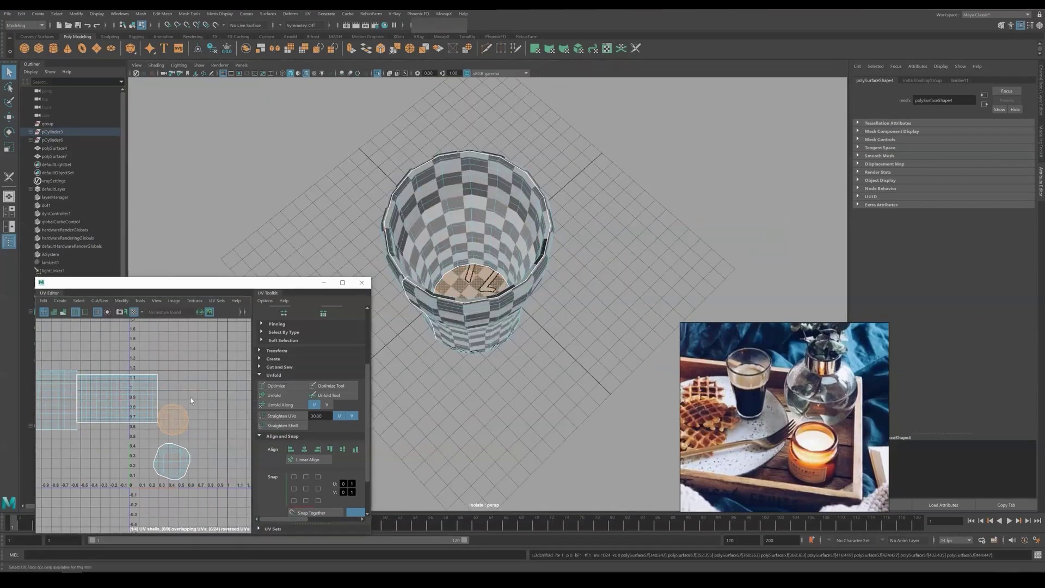
left_click(188, 451)
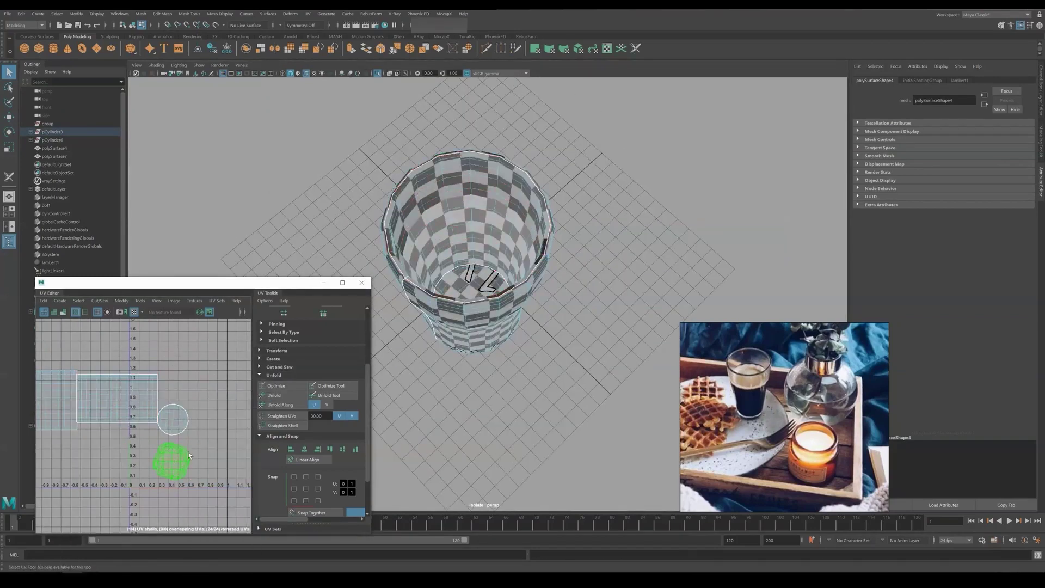
left_click(588, 288)
left_click_drag(610, 283, 474, 283, "alt")
left_click(185, 382)
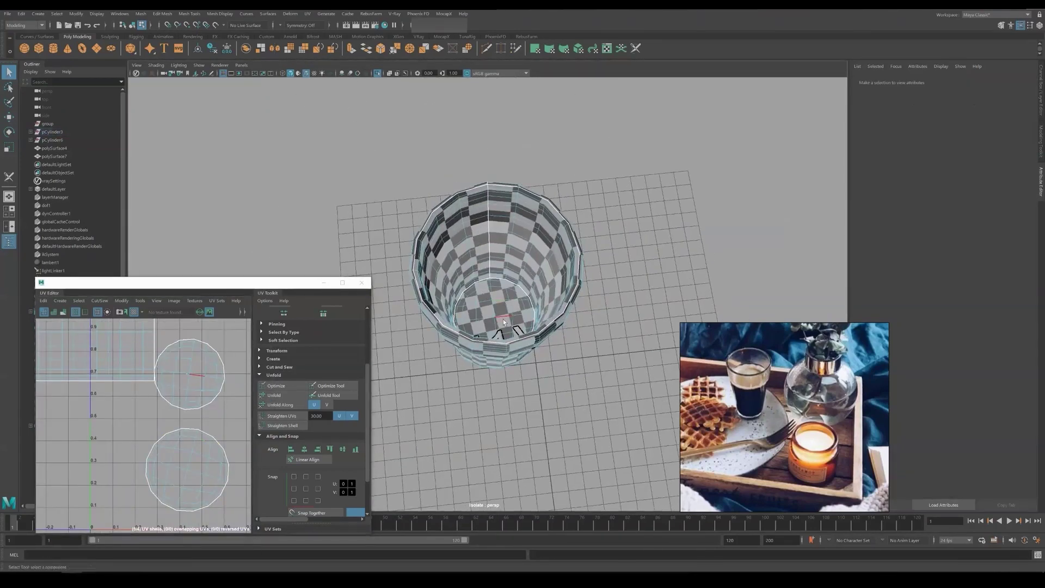
right_click_drag(185, 383, 148, 373, "shift")
right_click_drag(186, 440, 144, 429, "shift")
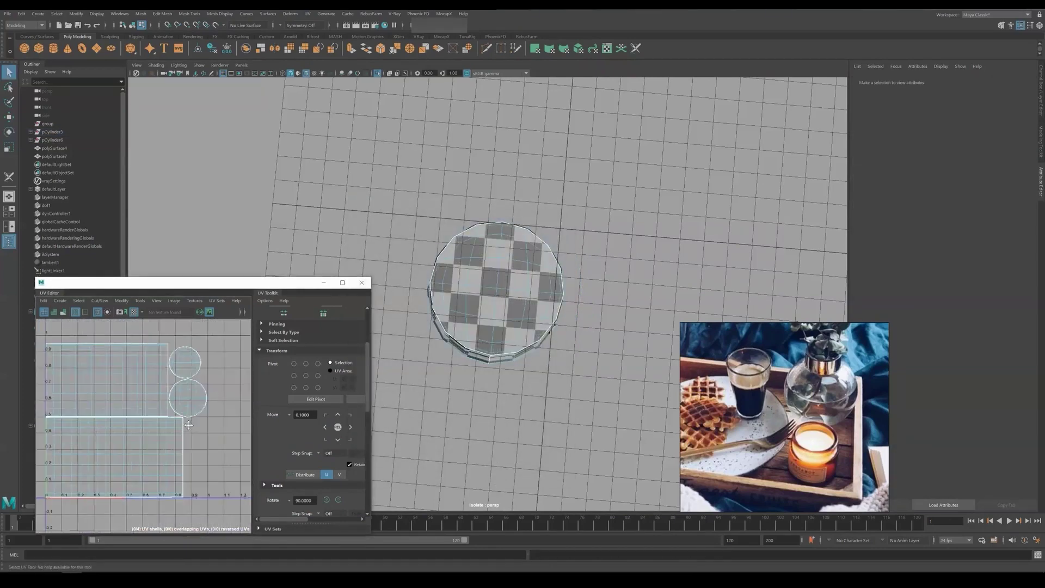
Step: Lay out the glass's UV shells in the UV tile
right_click_drag(159, 392, 90, 425, "shift")
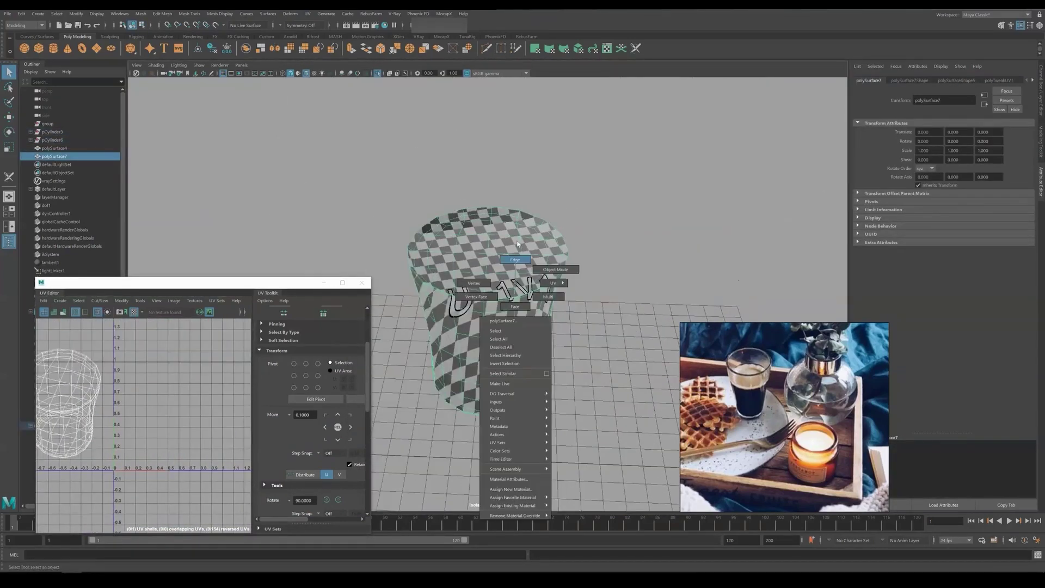
left_click(371, 14)
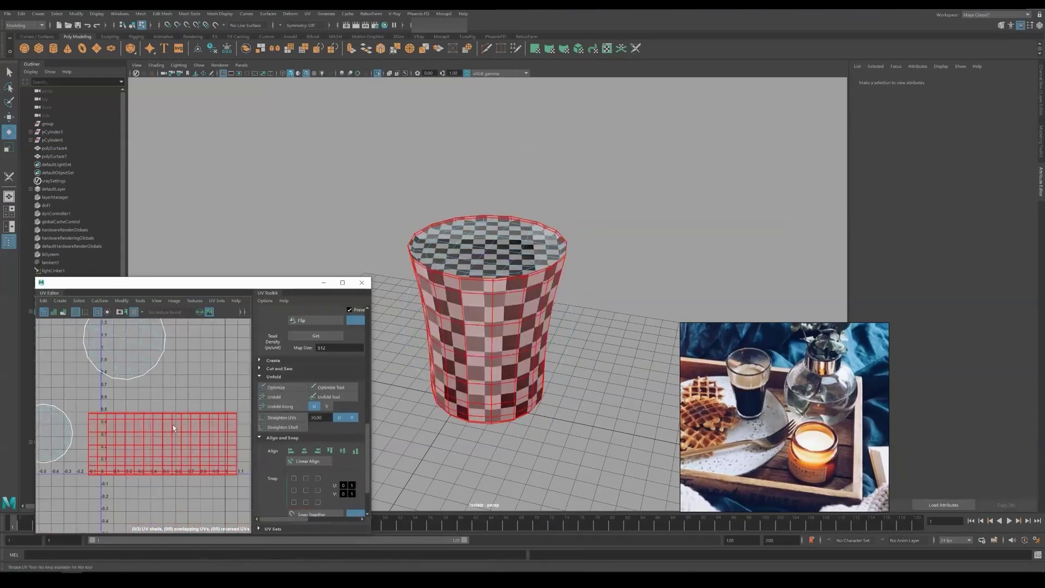
Step: Unfold the liquid's wall shell, then lay out the glass and liquid UV shells together and return to object mode
right_click_drag(161, 396, 97, 391, "shift")
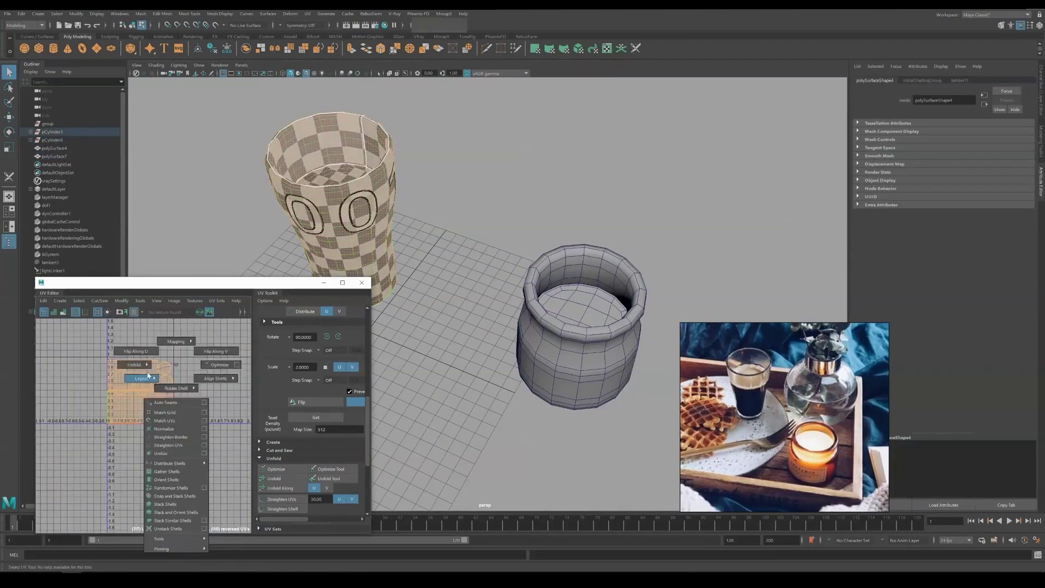
left_click(148, 376)
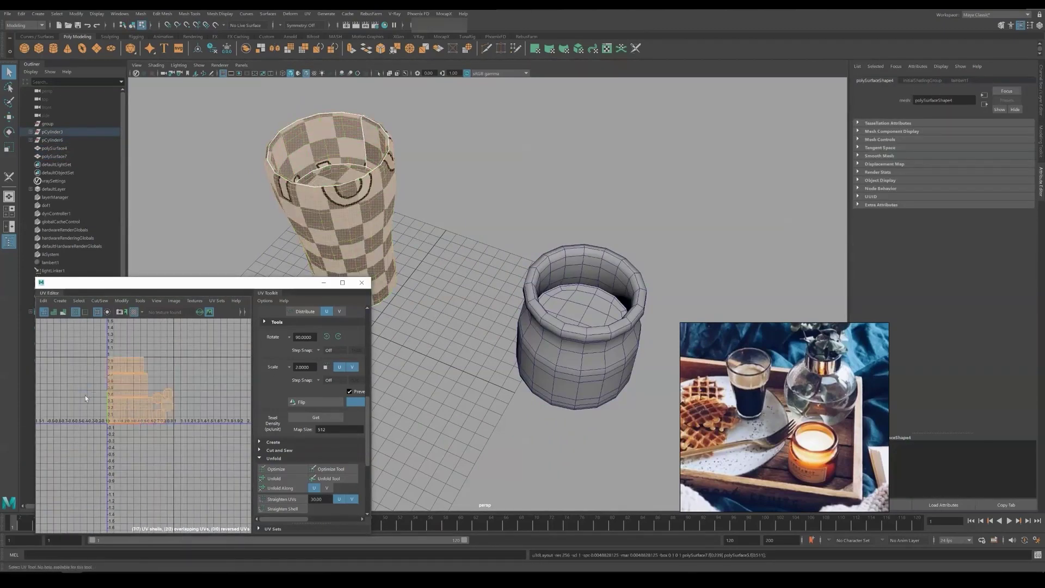
right_click_drag(327, 209, 349, 167)
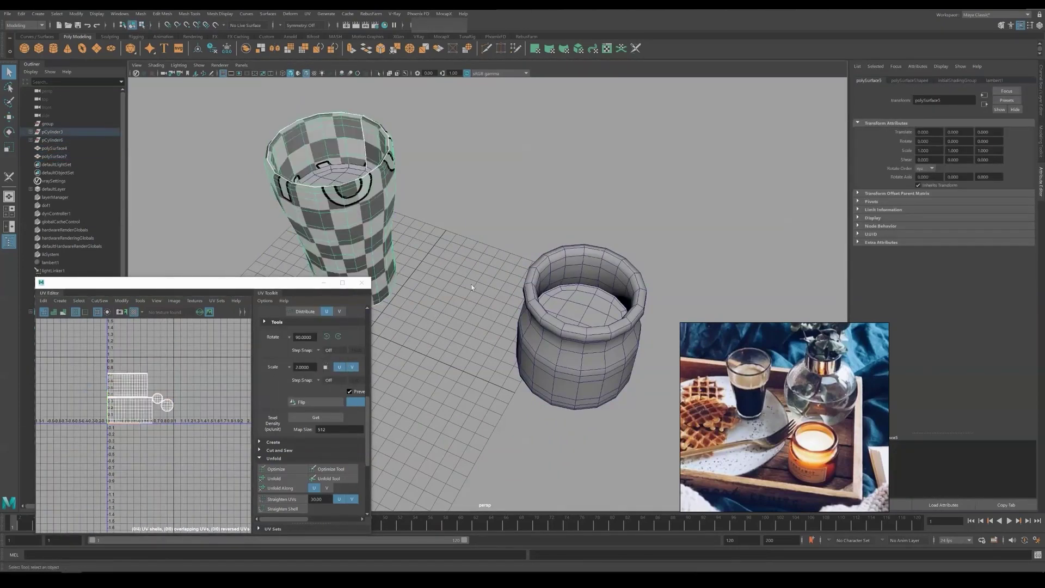
Step: Move all UVs of the jar and wax into the neighbouring UV tile along U, then deselect in object mode
left_click(566, 295)
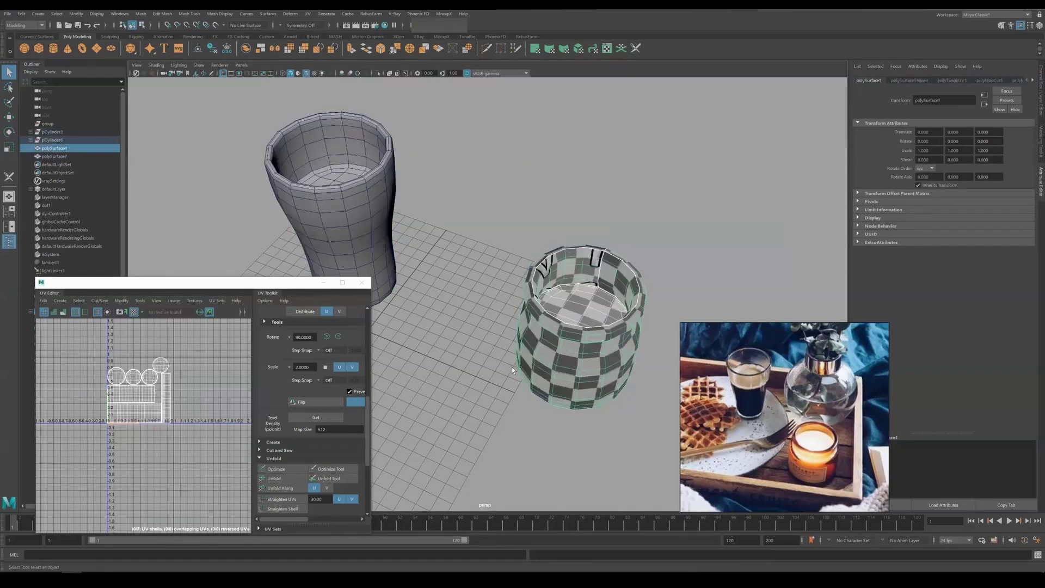
left_click(391, 234)
left_click(611, 388)
right_click_drag(198, 364, 217, 384)
left_click_drag(203, 442, 96, 348)
key("w")
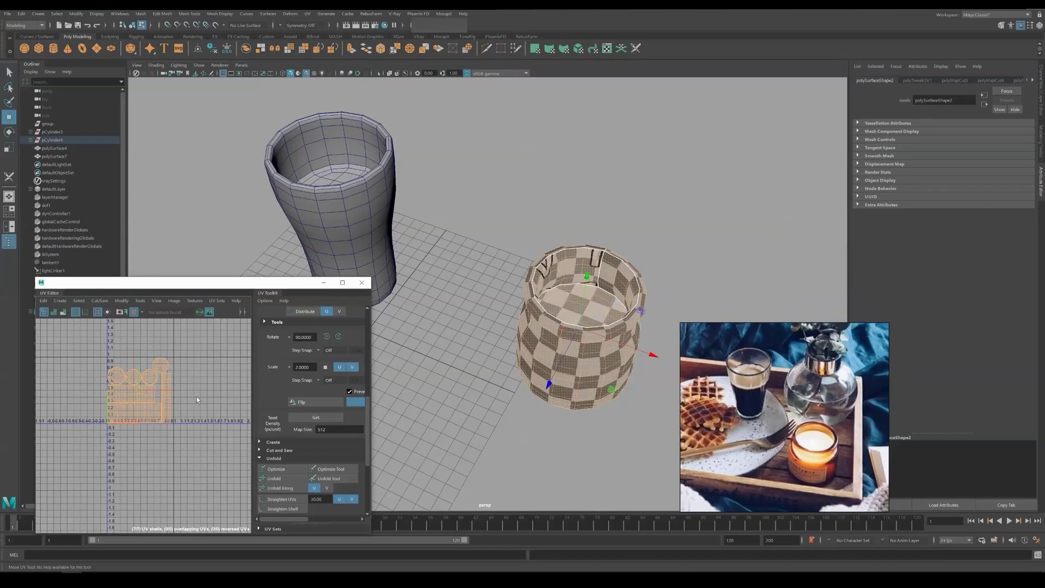
middle_click_drag(197, 401, 169, 414, "alt")
left_click_drag(162, 402, 231, 399)
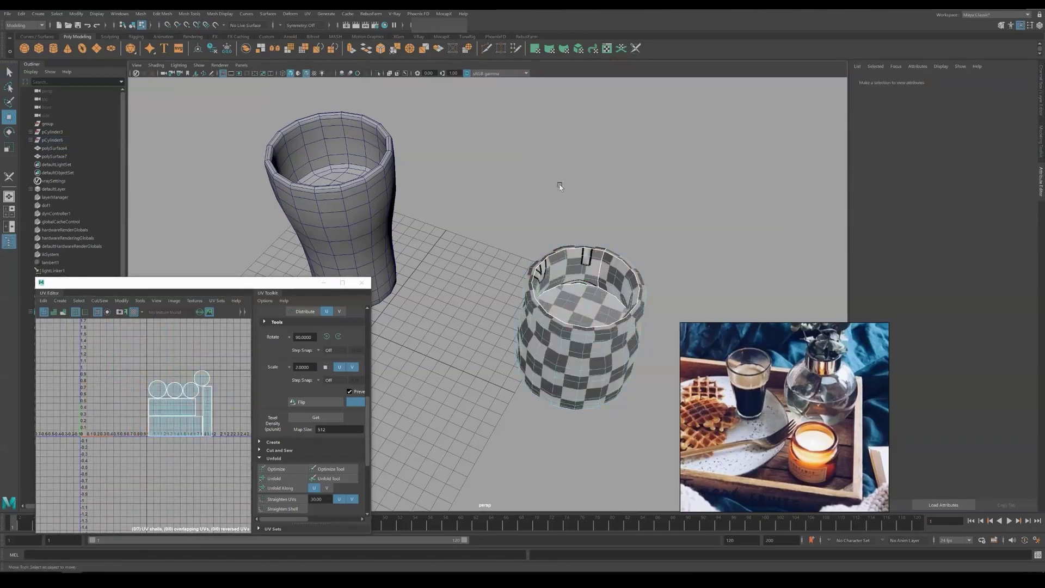
key("q")
right_click_drag(578, 297, 644, 252)
left_click(501, 269)
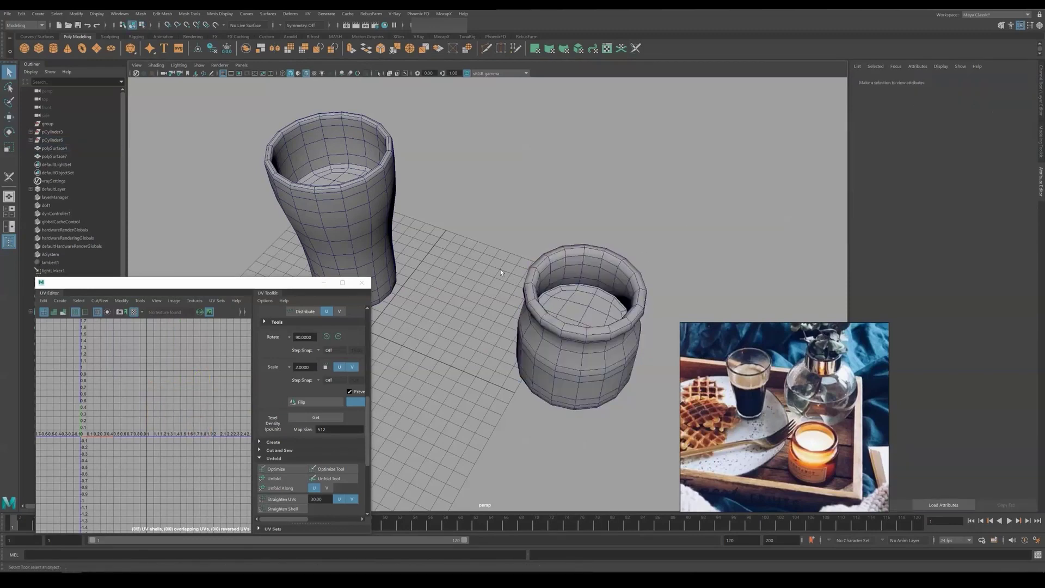
Step: Select all the models and inspect them from a new angle with the checker map switched off and back on
scroll(500, 269, "down", 3)
left_click_drag(612, 240, 392, 327)
scroll(203, 377, "up", 2)
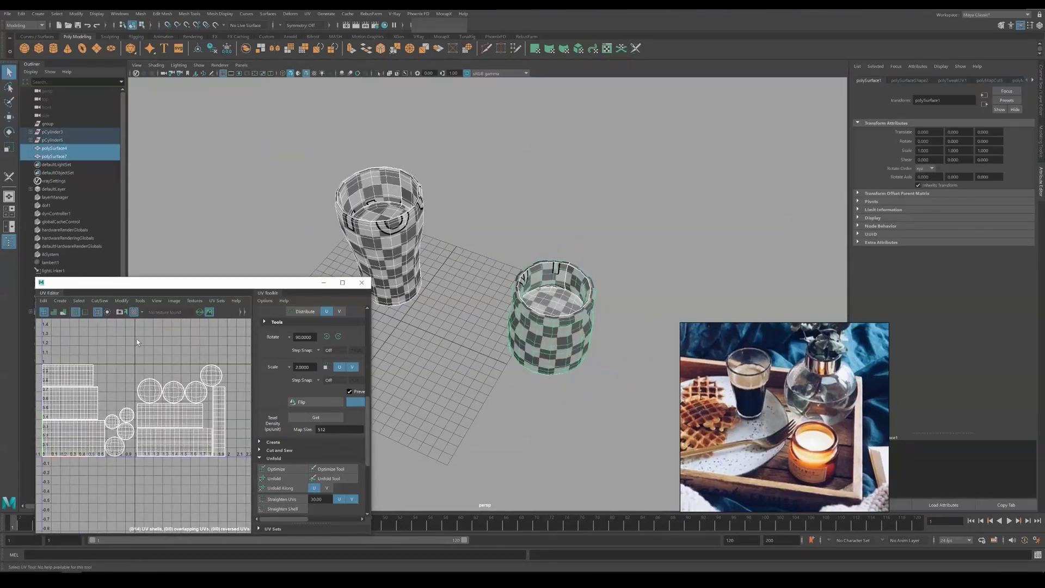
left_click(134, 312)
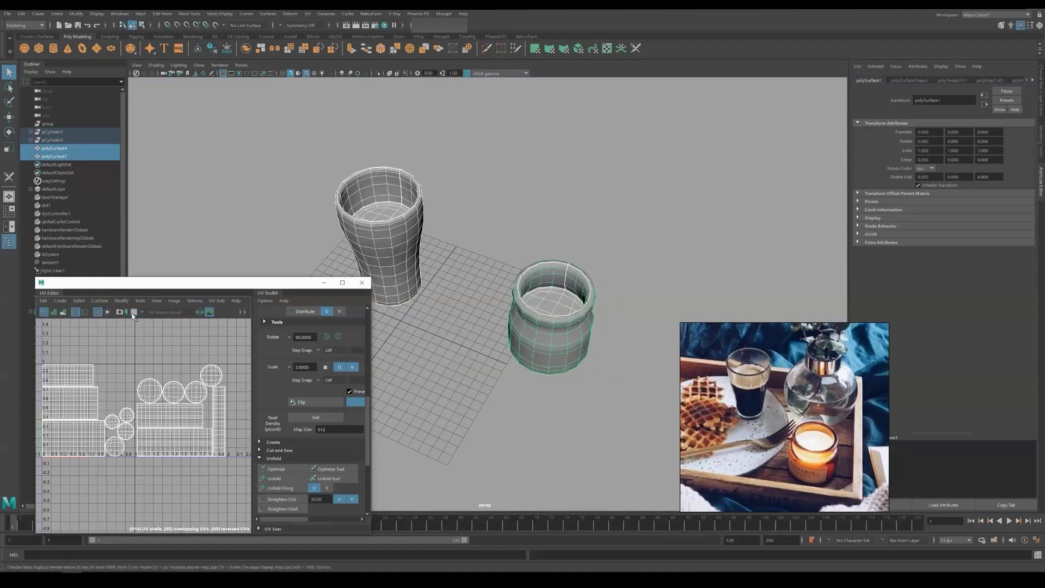
left_click_drag(430, 348, 457, 368, "alt")
scroll(499, 333, "up", 2)
left_click(134, 312)
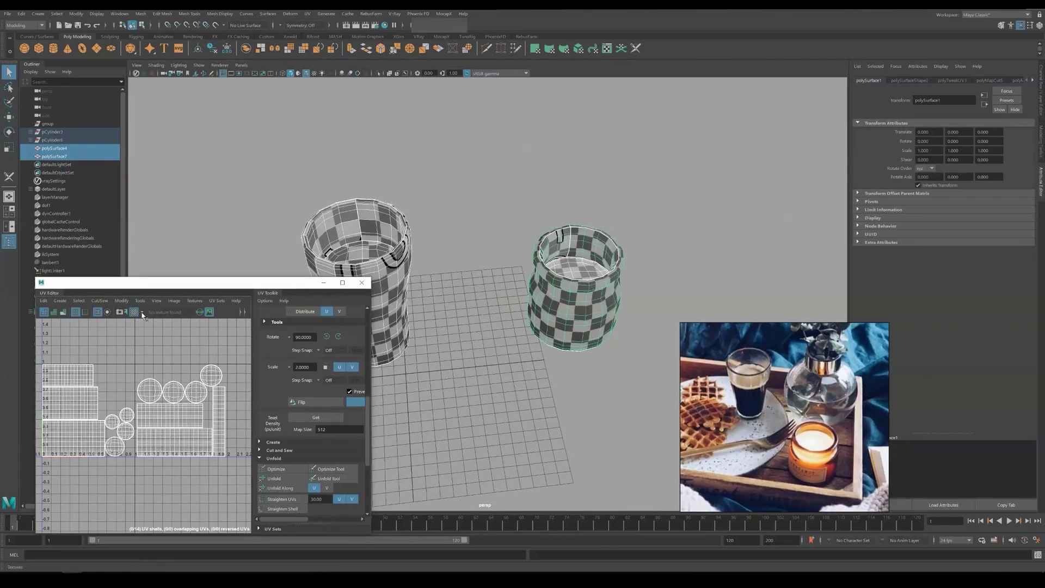
Step: Reposition and enlarge the UV Editor window and turn on shaded display of the UV shells
left_click_drag(179, 283, 232, 236)
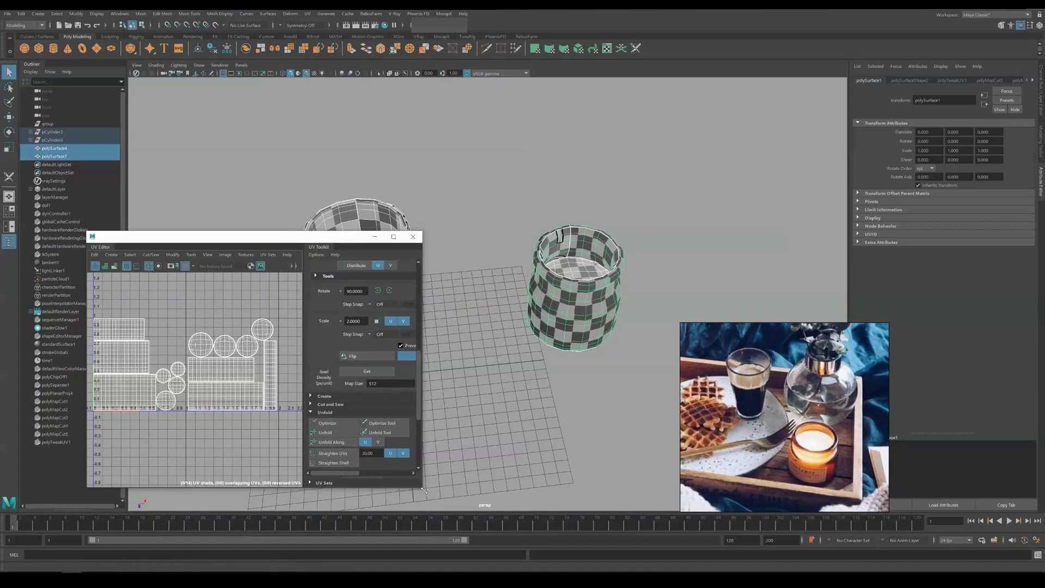
left_click_drag(423, 490, 521, 537)
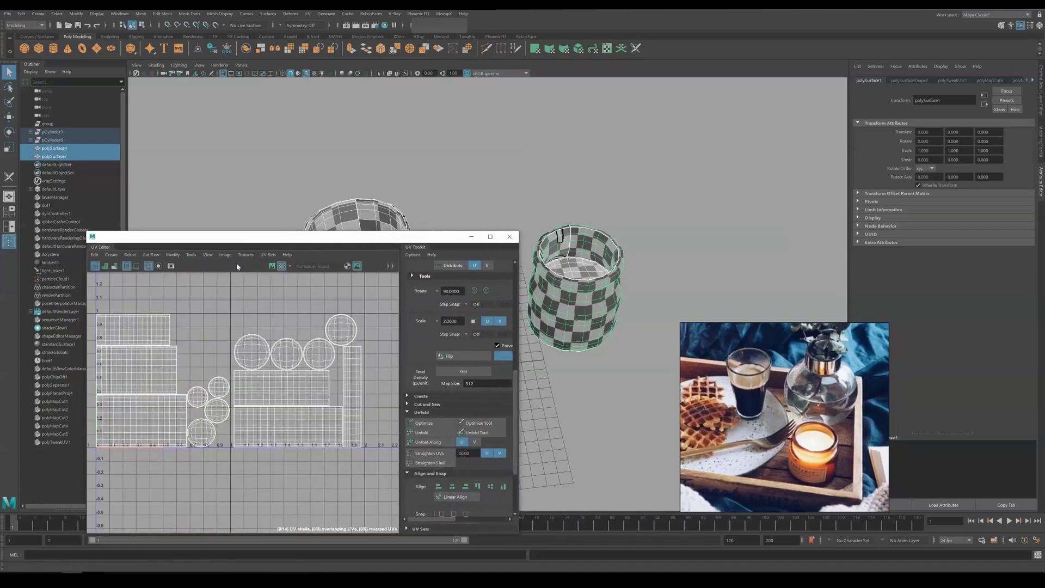
left_click(289, 266)
left_click(282, 266)
left_click(104, 266)
left_click(97, 266)
left_click(103, 267)
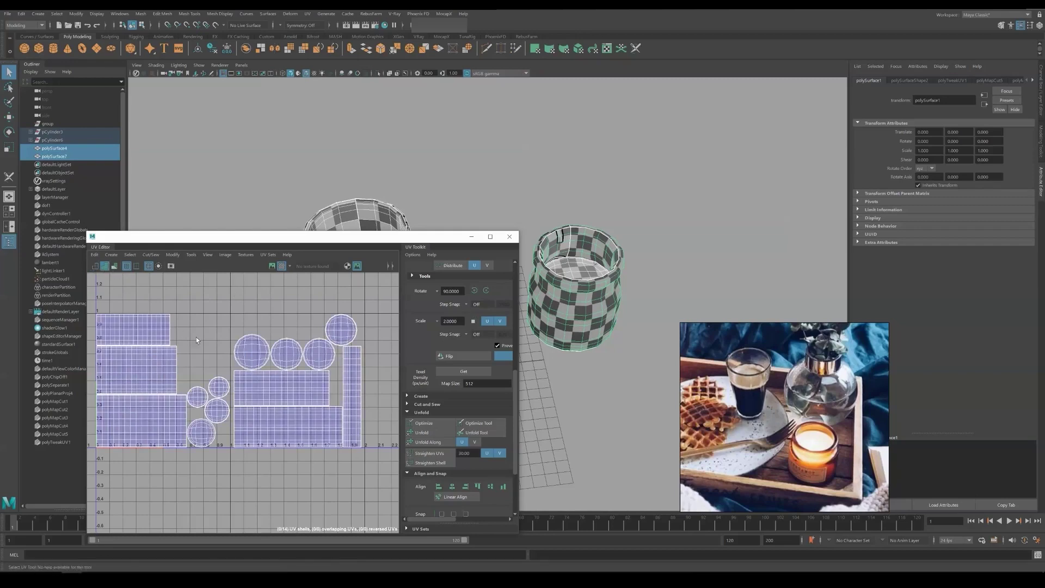
Step: Inspect the UV shells with the distortion shader and the border display switched on and back off
left_click(114, 266)
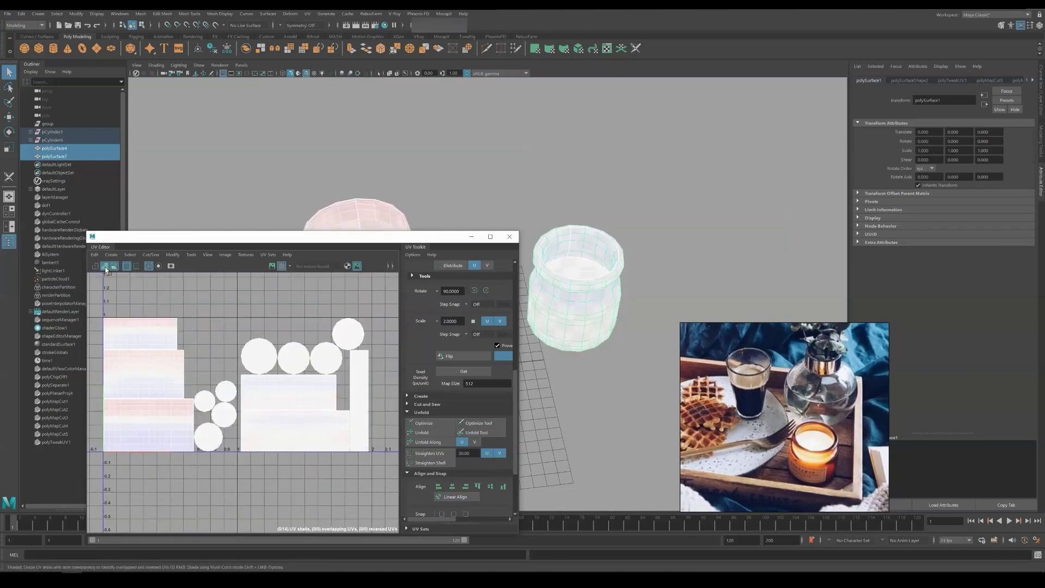
left_click(114, 266)
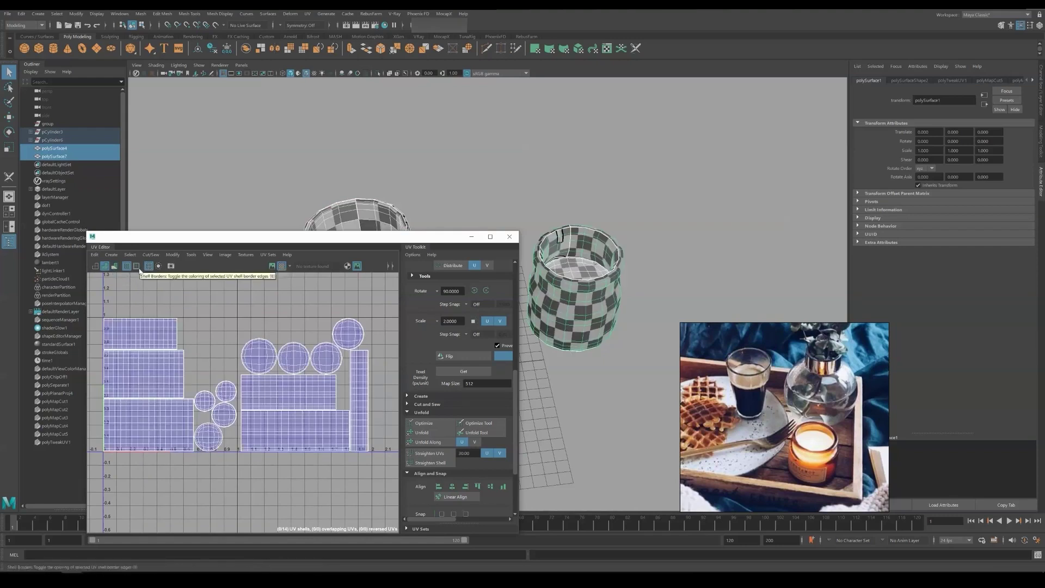
left_click(146, 267)
left_click(146, 267)
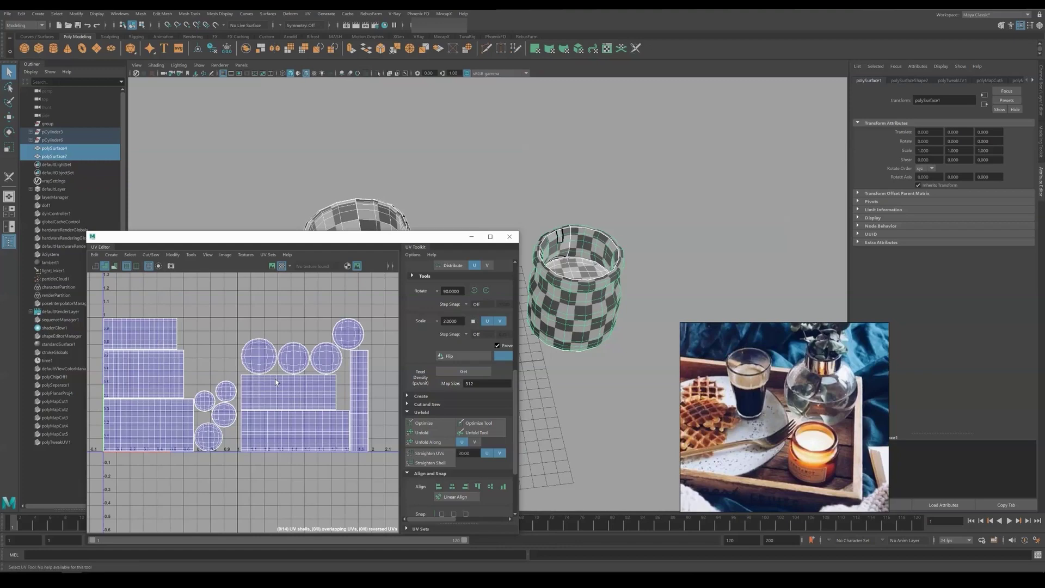
Step: Smooth the glass, liquid, jar and wax meshes
right_click_drag(341, 279, 350, 360)
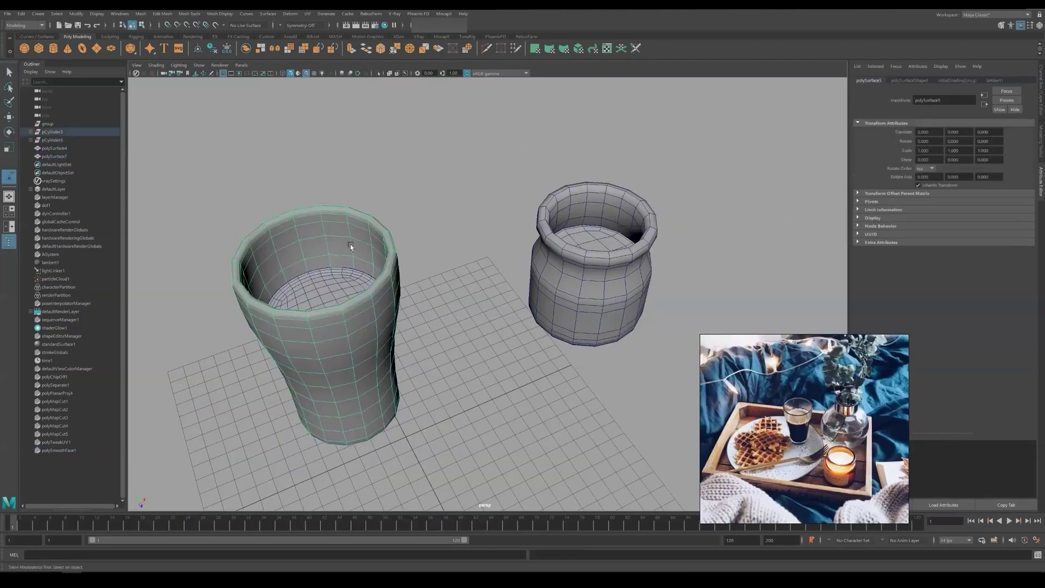
key("g")
left_click(592, 300)
key("g")
left_click(595, 239)
key("g")
key("q")
Step: Isolate the wax and inset the faces around the centre of its top surface with an extrude offset of 0.4
key("ctrl+1")
right_click_drag(563, 316, 562, 339)
scroll(554, 326, "up", 5)
left_click_drag(554, 325, 506, 311, "alt")
right_click_drag(507, 277, 505, 301, "shift")
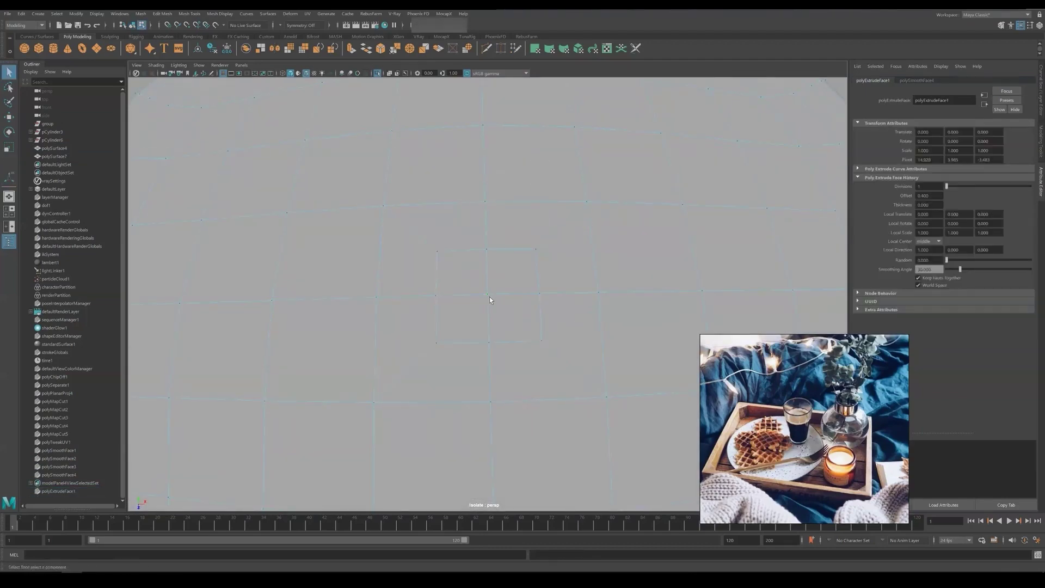
scroll(488, 296, "down", 10)
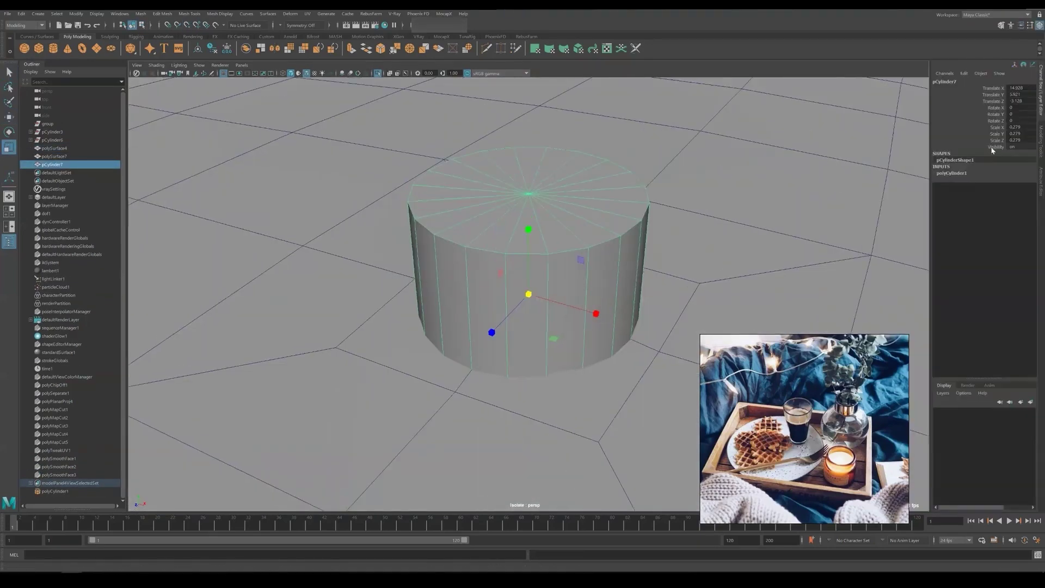
Step: Shape the small cylinder at the wax's centre into a thin eight-sided wick with its upper half bent sideways
left_click(986, 193)
middle_click_drag(577, 125, 549, 121)
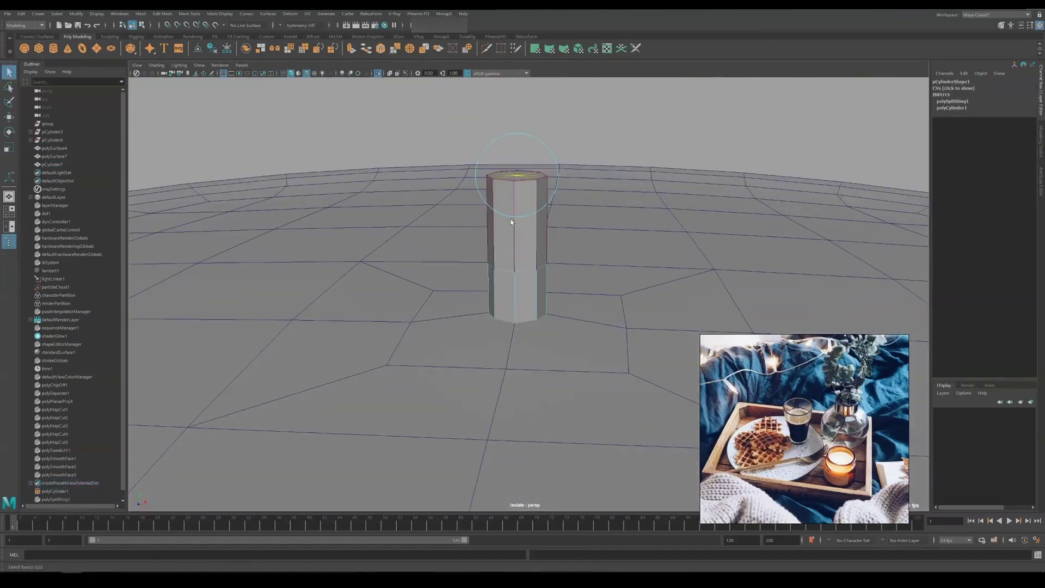
middle_click_drag(574, 152, 604, 138)
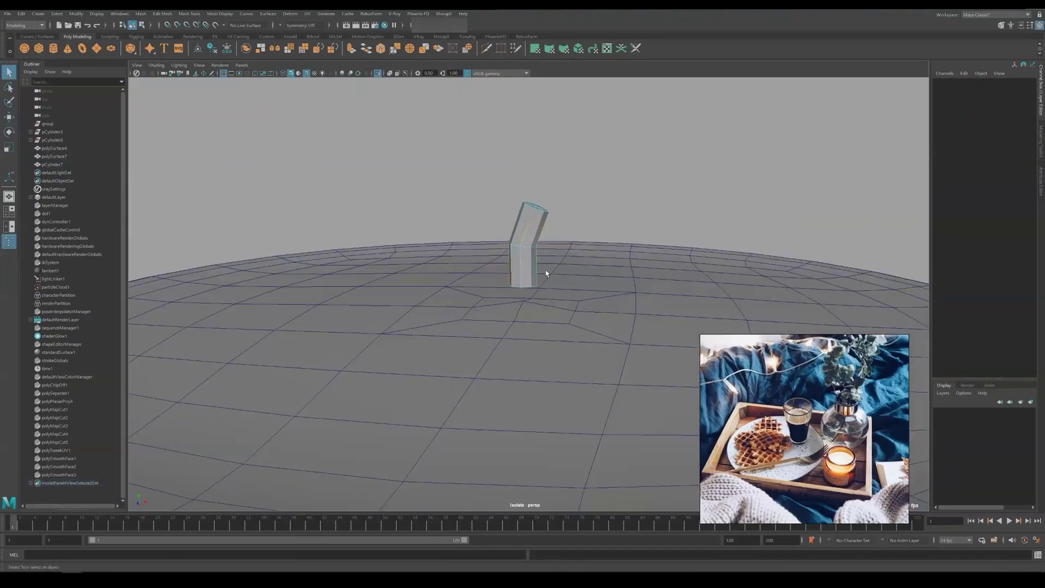
Step: Extrude the wick's bottom faces down into the wax and return to object mode with the wick selected
key("ctrl+e")
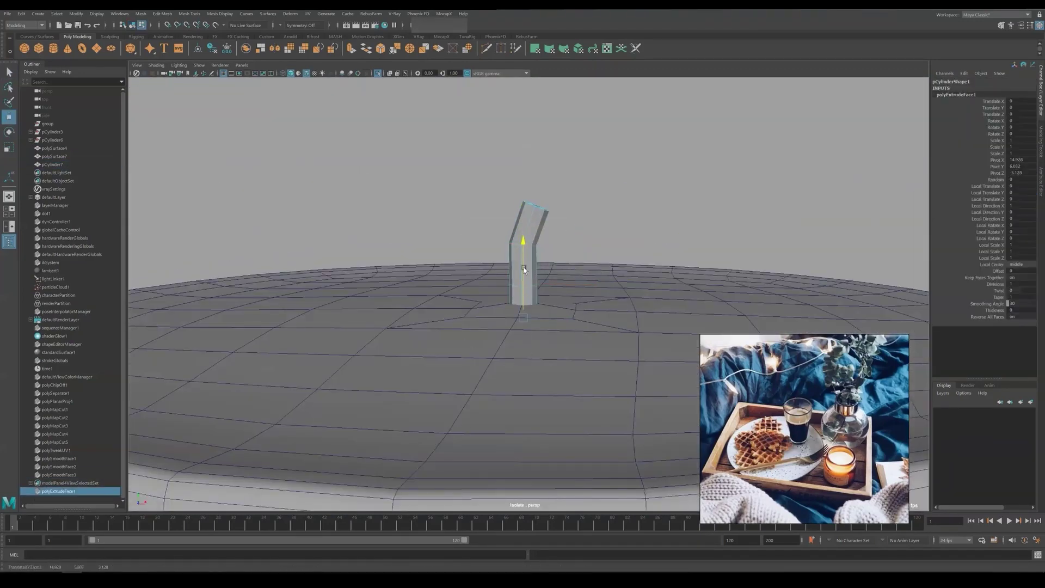
left_click_drag(523, 270, 524, 273)
left_click_drag(547, 213, 544, 255, "alt")
key("q")
right_click_drag(530, 247, 561, 233)
left_click(536, 234)
Step: Apply a planar UV projection to the wick and cut its UVs along the cap and side seams
scroll(535, 234, "up", 5)
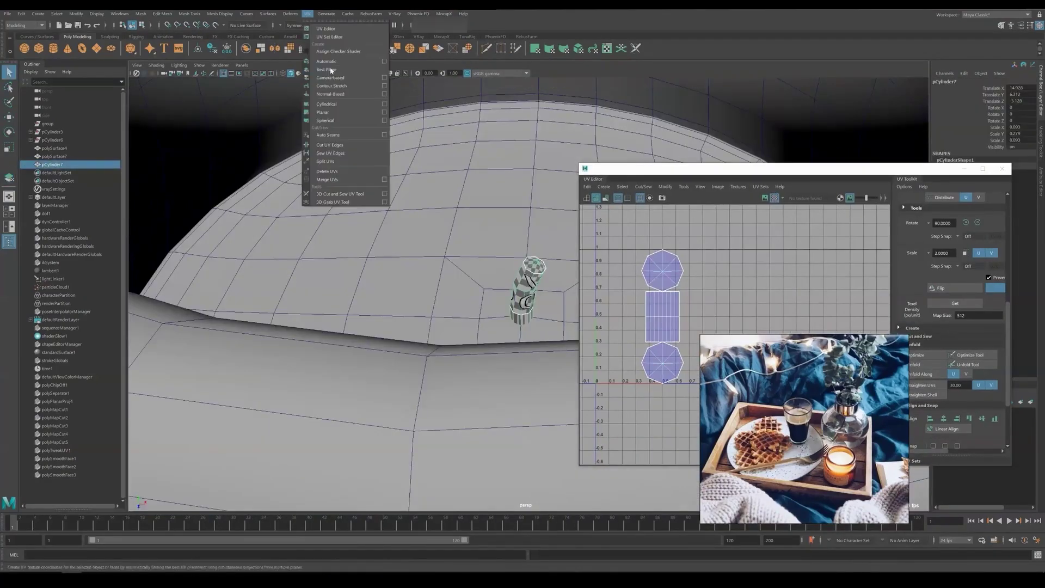
left_click(326, 109)
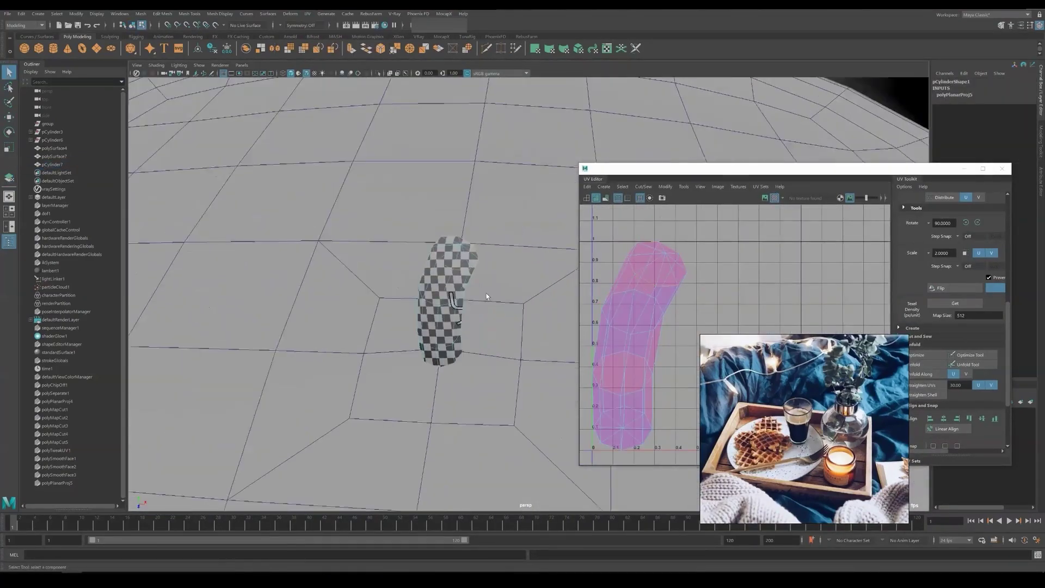
left_click_drag(486, 296, 482, 252, "alt")
right_click_drag(665, 274, 612, 305, "shift")
Step: Separate the wick's wall shell, delete the bottom cap's UVs and straighten the wall shell into a rectangle
key("w")
left_click_drag(640, 345, 741, 305)
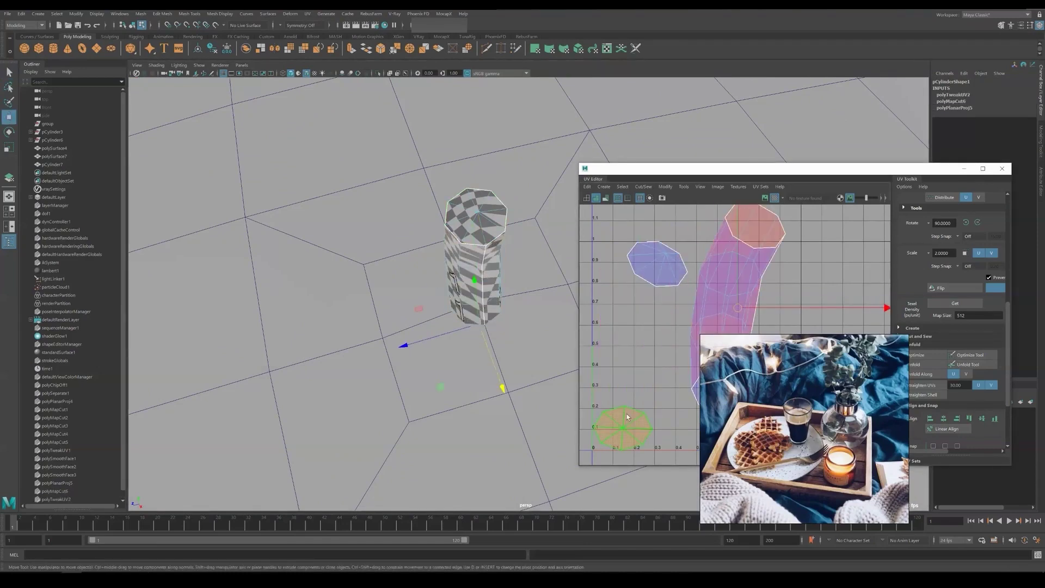
key("Delete")
left_click(921, 385)
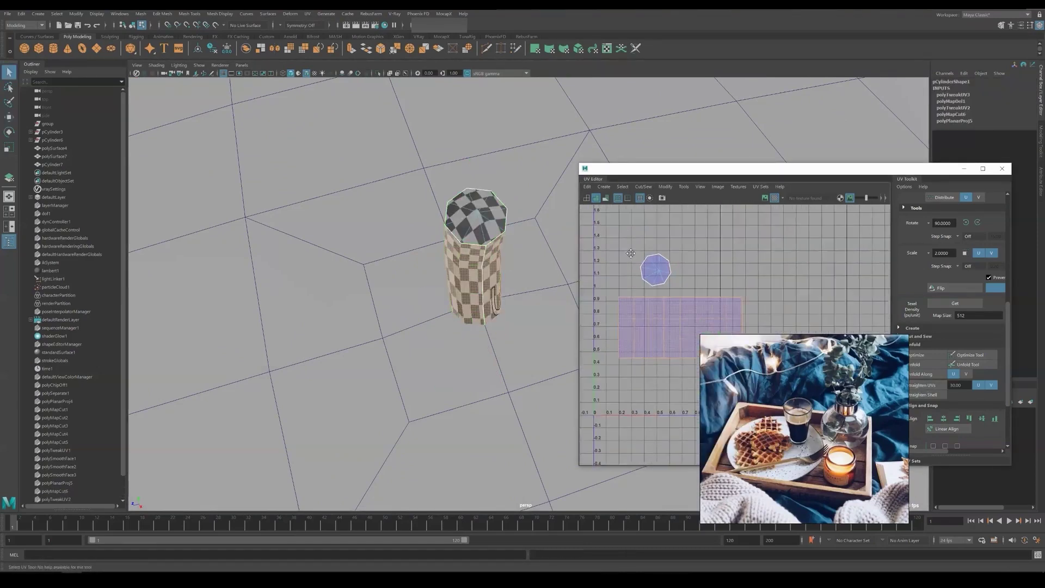
left_click(630, 252)
Step: Move the wick's UV shells into the free space of the jar's UV tile and scale them down
scroll(649, 268, "up", 4)
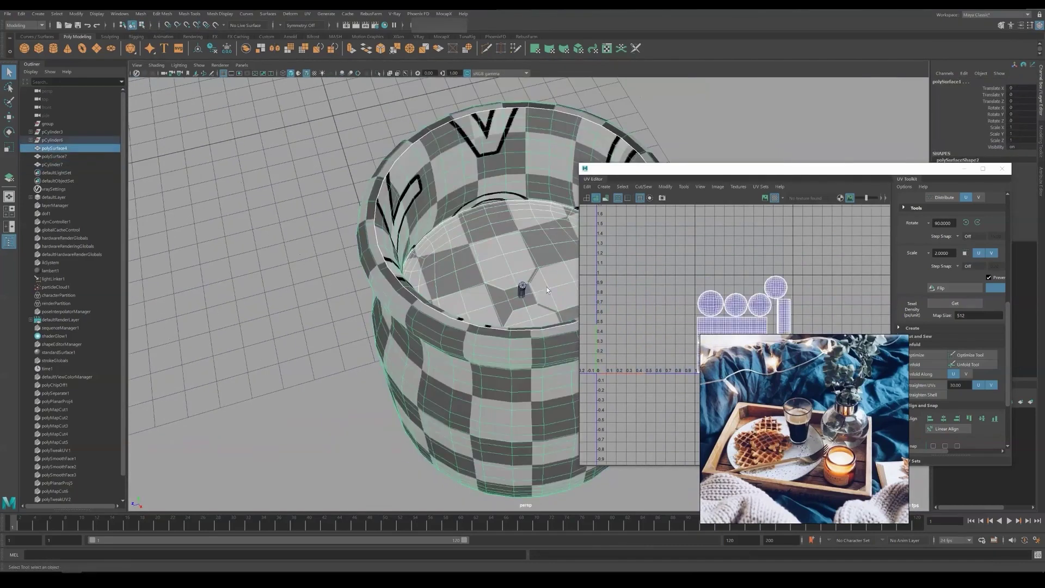
left_click(522, 289, "shift")
right_click_drag(645, 304, 681, 305)
left_click_drag(589, 284, 691, 380)
key("w")
left_click_drag(645, 333, 725, 278)
scroll(726, 278, "up", 5)
key("r")
left_click_drag(727, 280, 681, 289)
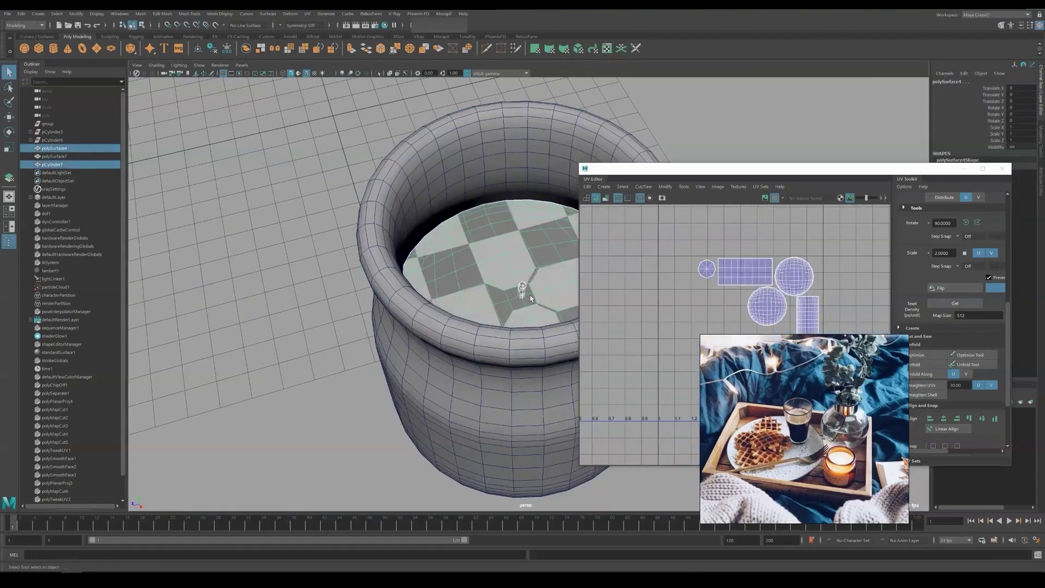
Step: Select all the models and export the selection as an OBJ, overwriting Coffee and Candle.obj
scroll(466, 260, "down", 5)
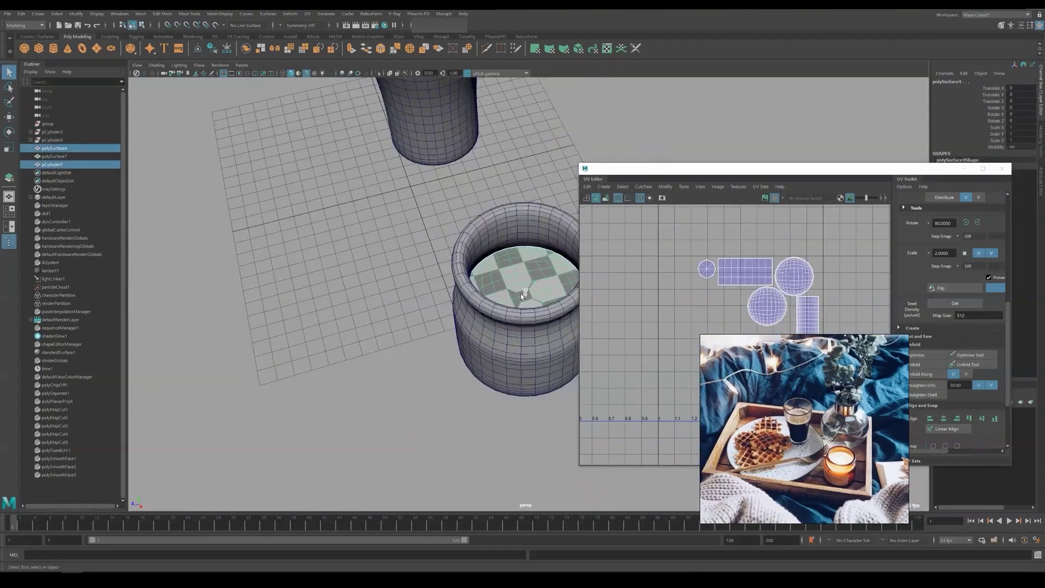
left_click_drag(466, 260, 465, 285, "alt")
left_click(288, 188)
left_click_drag(289, 188, 539, 371)
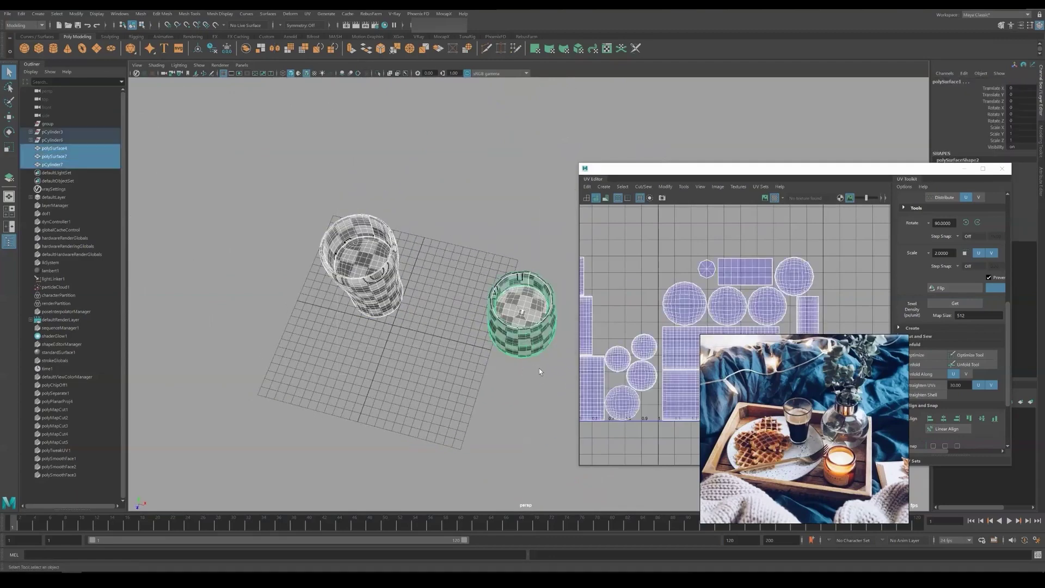
left_click(6, 14)
left_click(36, 120)
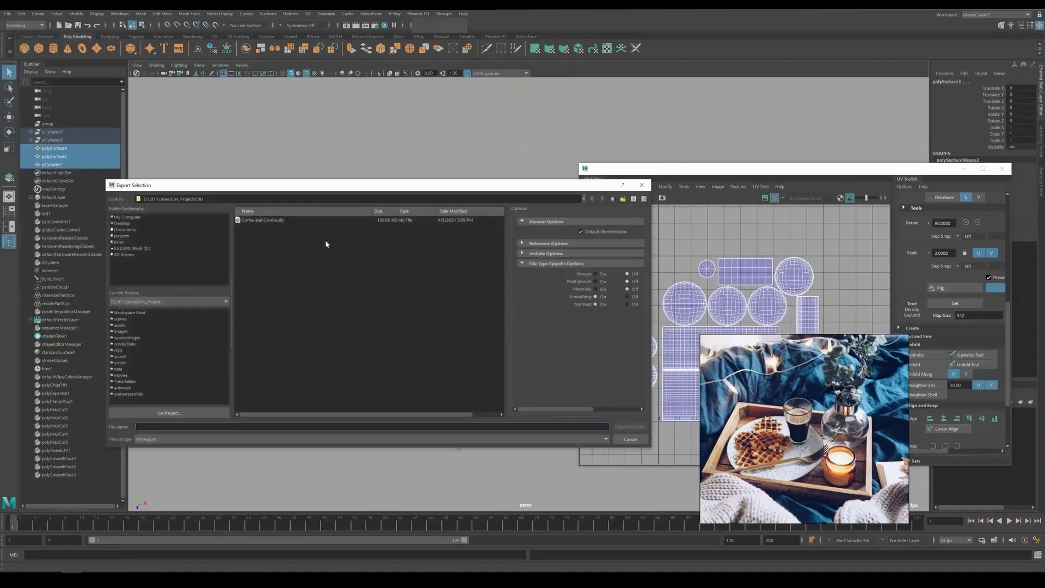
left_click(356, 329)
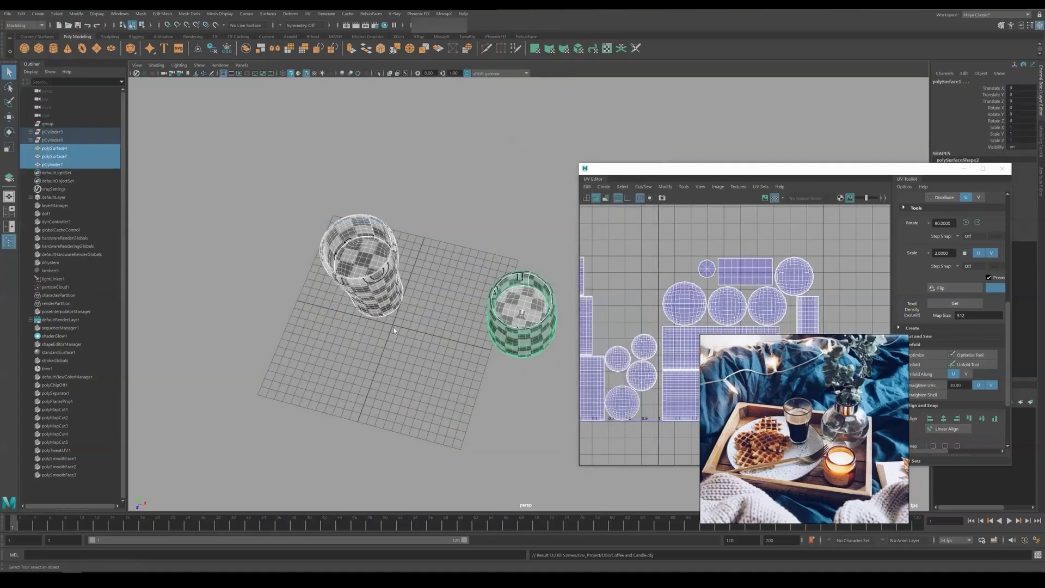
scroll(687, 291, "down", 2)
middle_click_drag(686, 291, 740, 268, "alt")
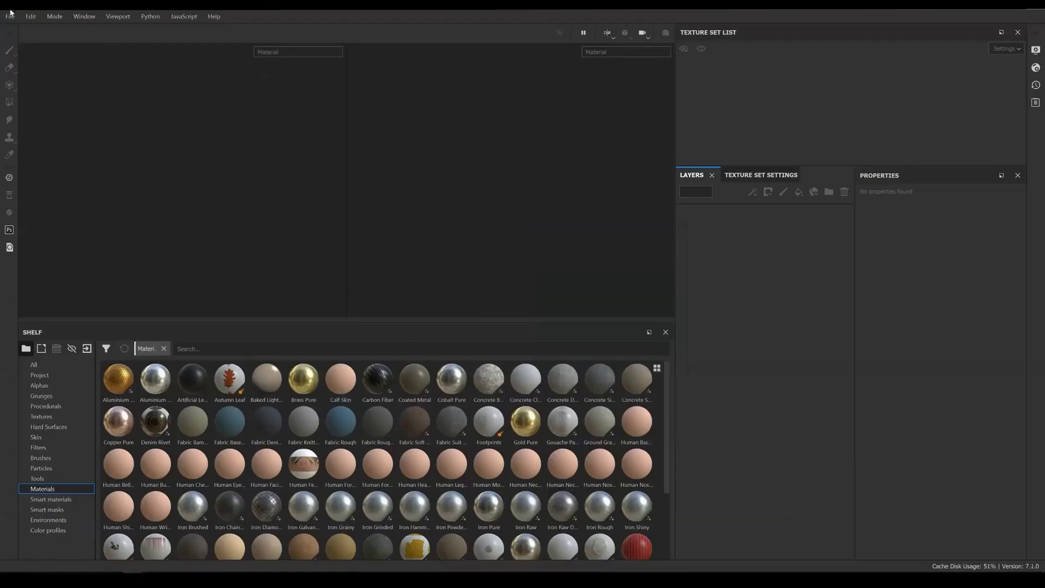
Step: Switch to Substance Painter and create a new project from Coffee and Candle.obj at 4096 resolution with the UV Tile workflow
left_click(10, 15)
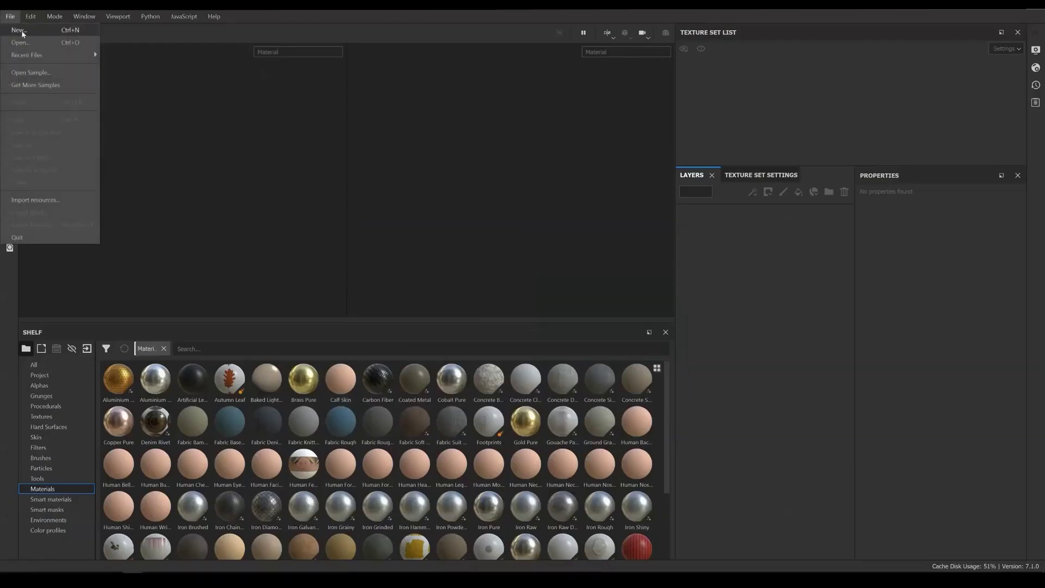
left_click(27, 34)
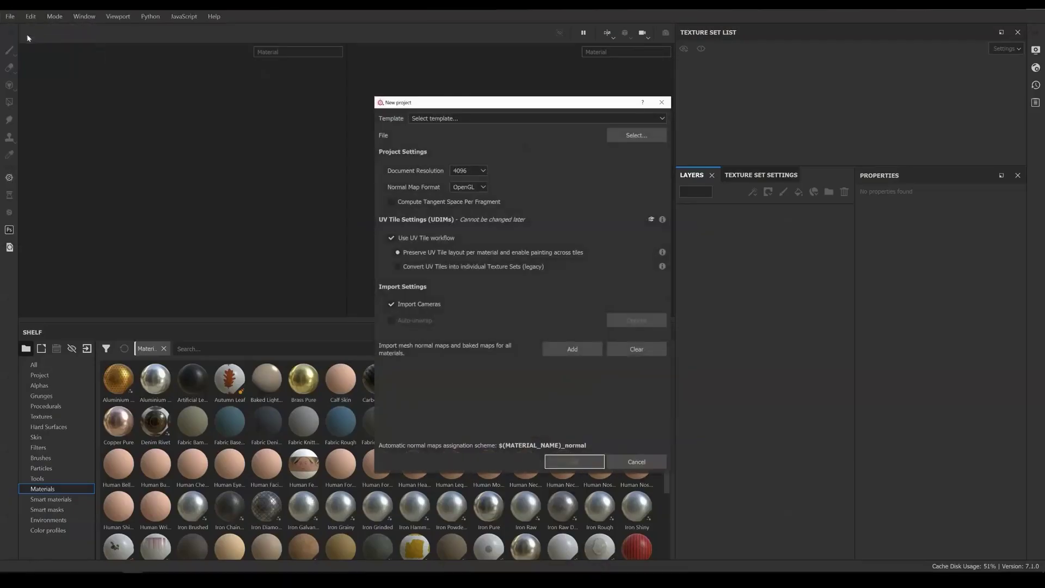
left_click(647, 136)
double_click(567, 188)
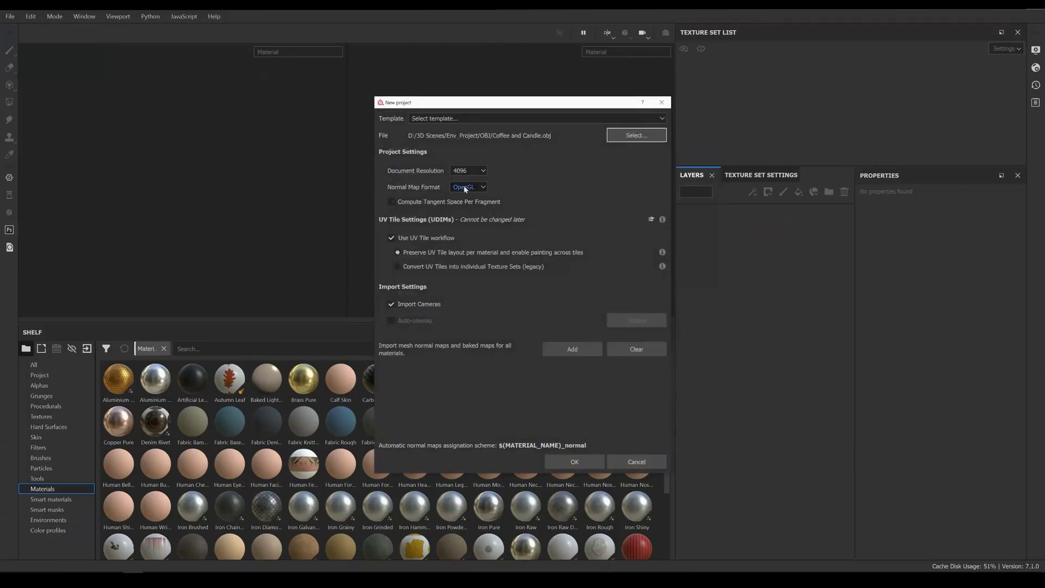
left_click(576, 462)
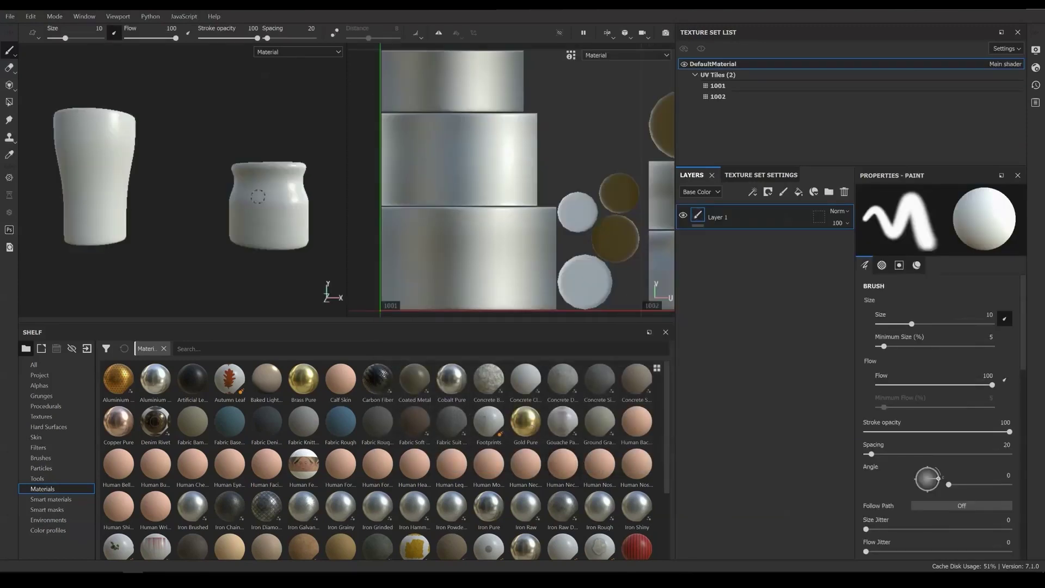
left_click_drag(185, 185, 207, 234, "alt")
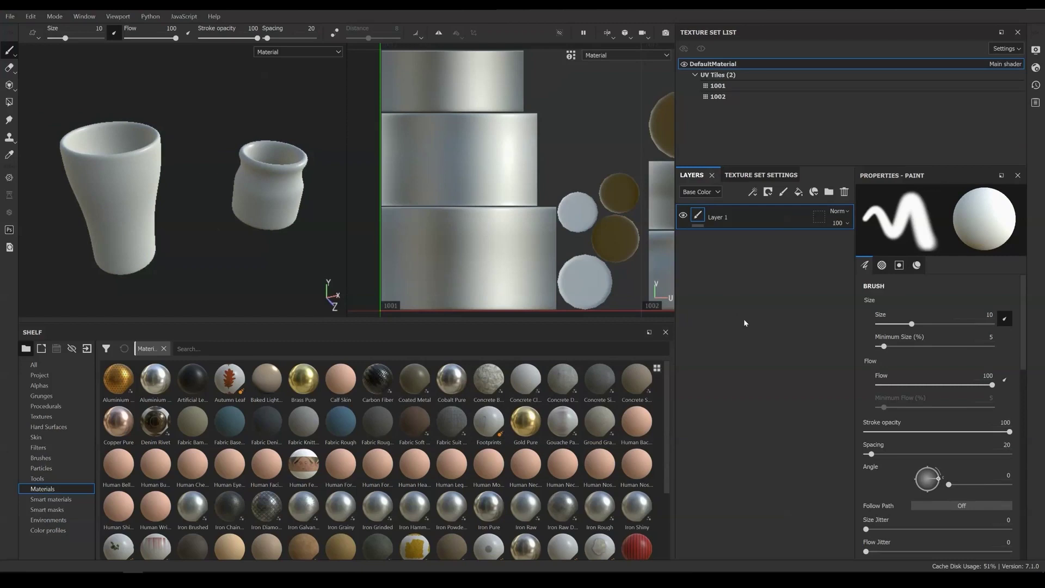
Step: Delete the default paint layer and add a layer folder named Coffee
left_click(844, 192)
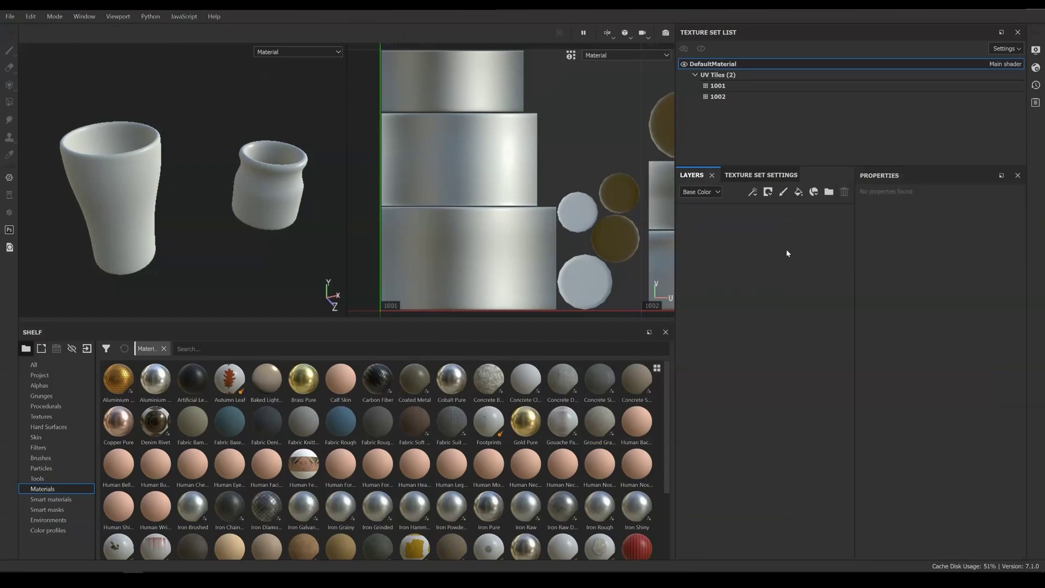
left_click(828, 192)
double_click(729, 217)
type("Coffee")
key("Return")
Step: Add two more layer folders named Candle and Glass above the Coffee folder
left_click(826, 195)
key("shift+c")
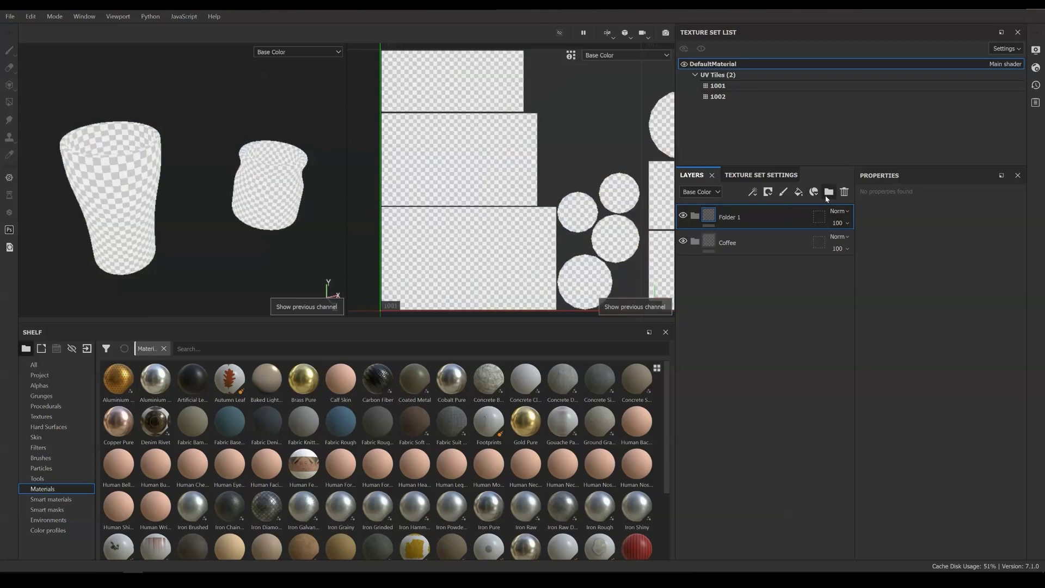
double_click(730, 217)
type("Candle")
key("Return")
left_click(827, 193)
double_click(730, 217)
type("Glass")
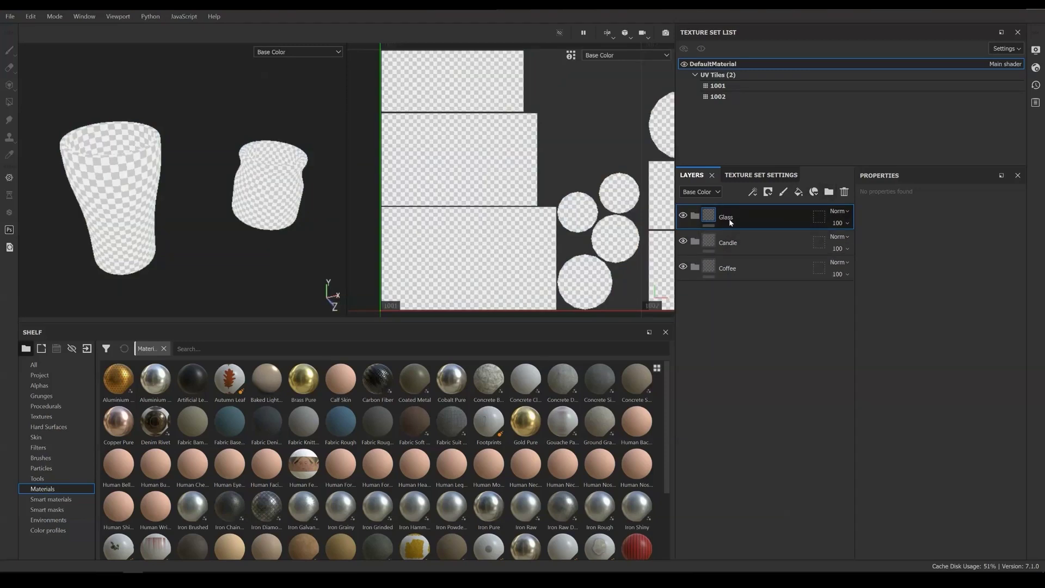
Step: Add an Opacity channel to the texture set and switch the main shader from pbr-metal-rough to one that supports transparency
left_click(761, 174)
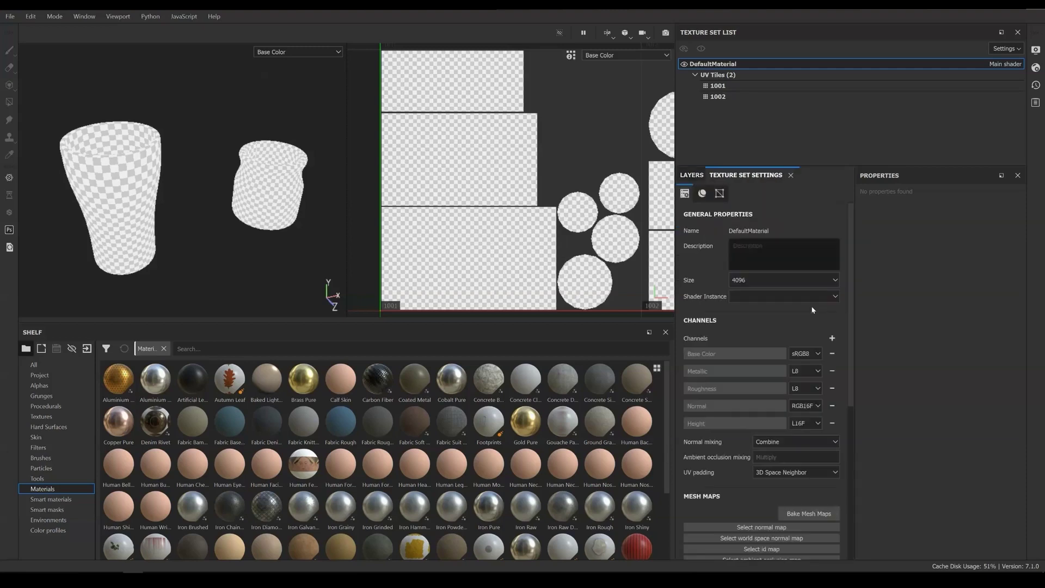
left_click(832, 338)
left_click(846, 162)
left_click(1036, 67)
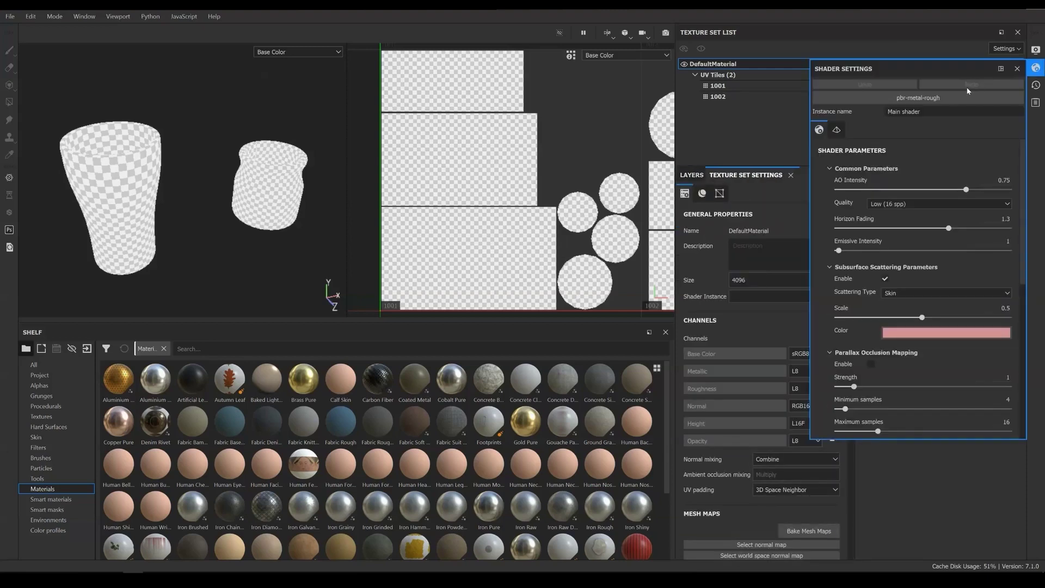
left_click(944, 98)
left_click(933, 196)
left_click(1016, 68)
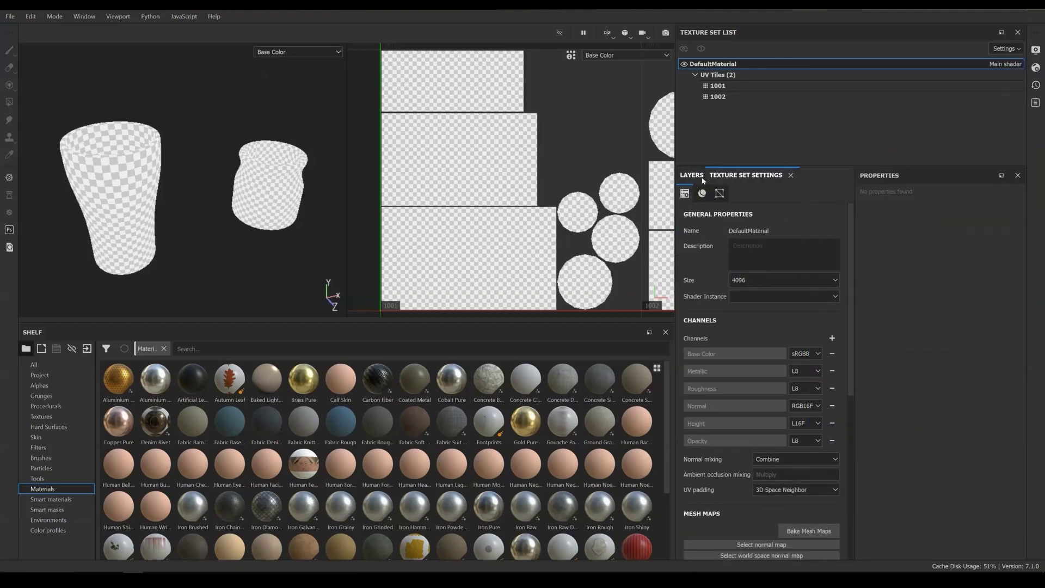
Step: Add three fill layers and name them Coffee_Base, Candle_Base and Glass_Base
left_click(691, 175)
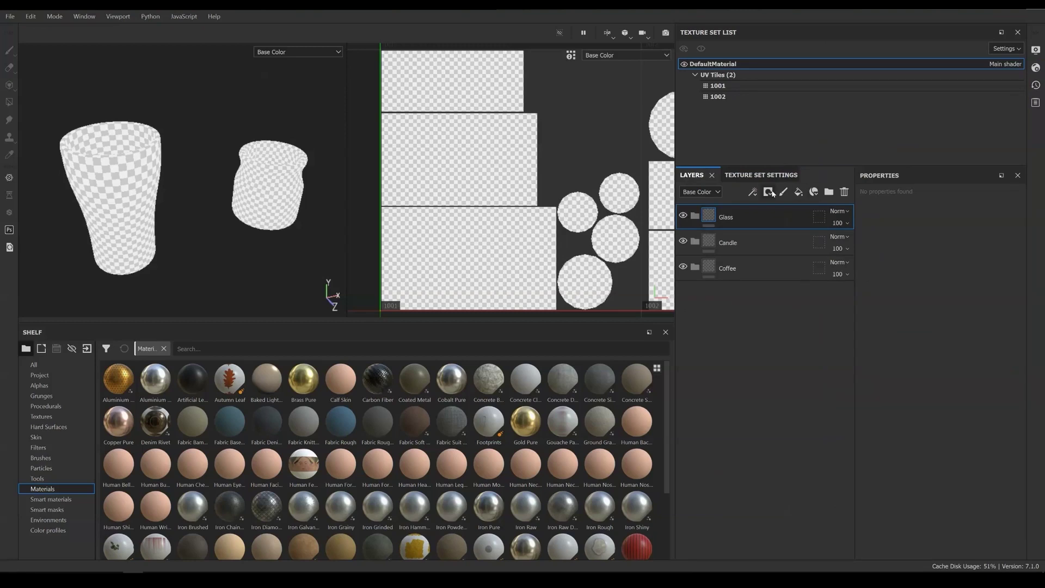
left_click(798, 191)
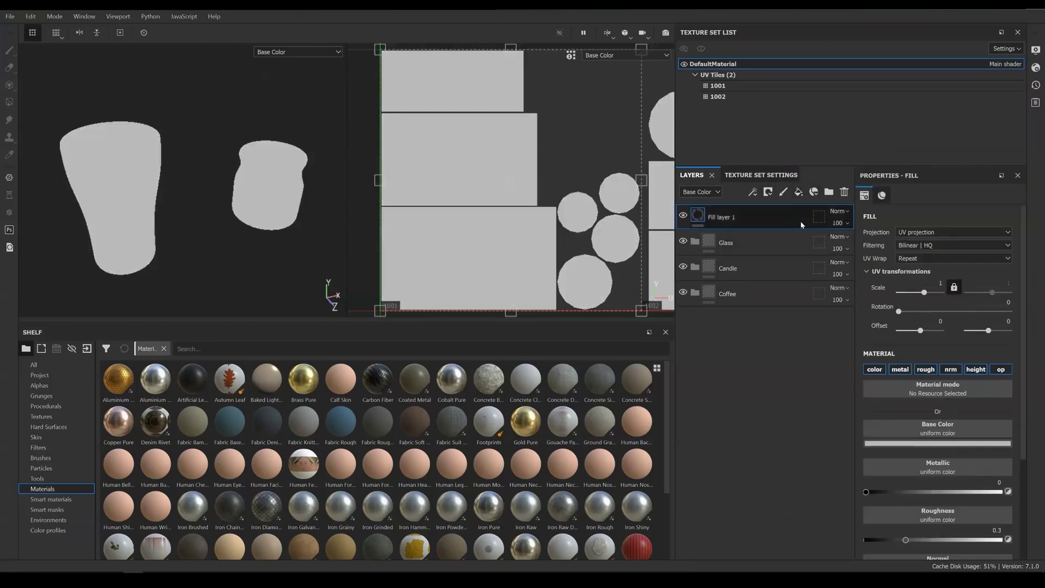
left_click(798, 191)
left_click(798, 191)
double_click(729, 267)
type("d")
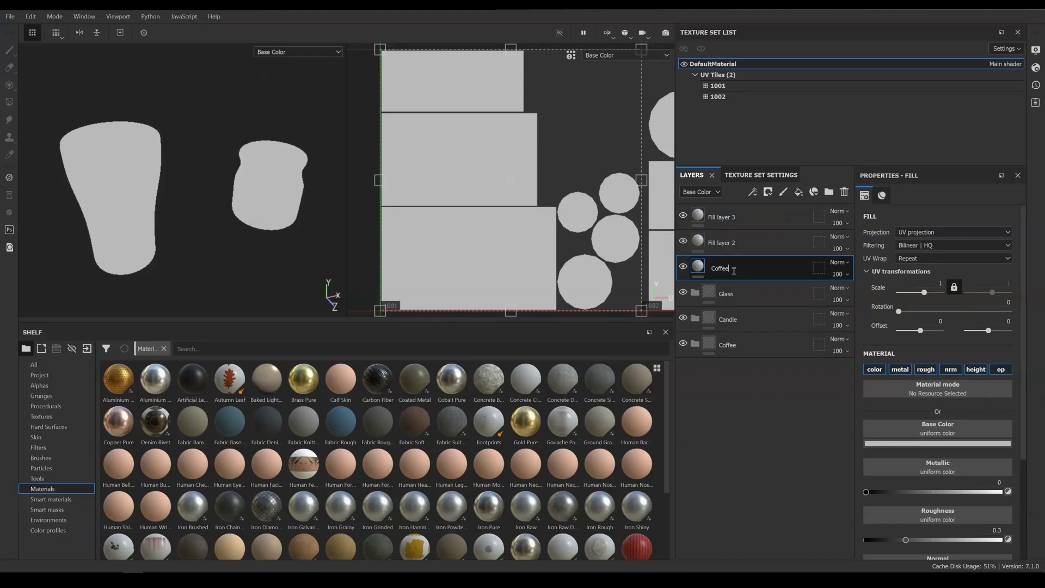
type("offee_Base")
double_click(728, 242)
type("Candle_Base")
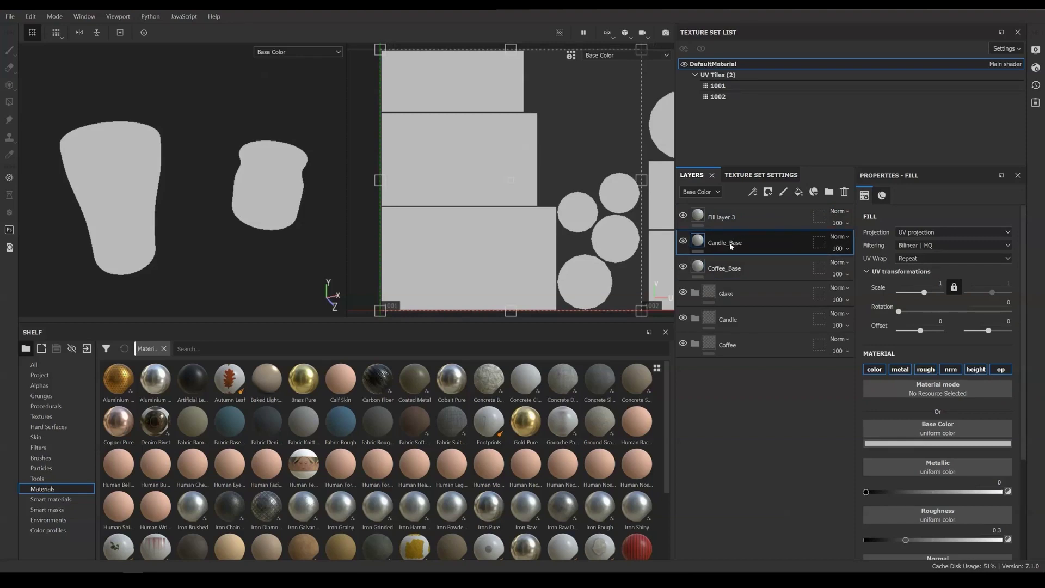
double_click(728, 217)
type("Glass_Base")
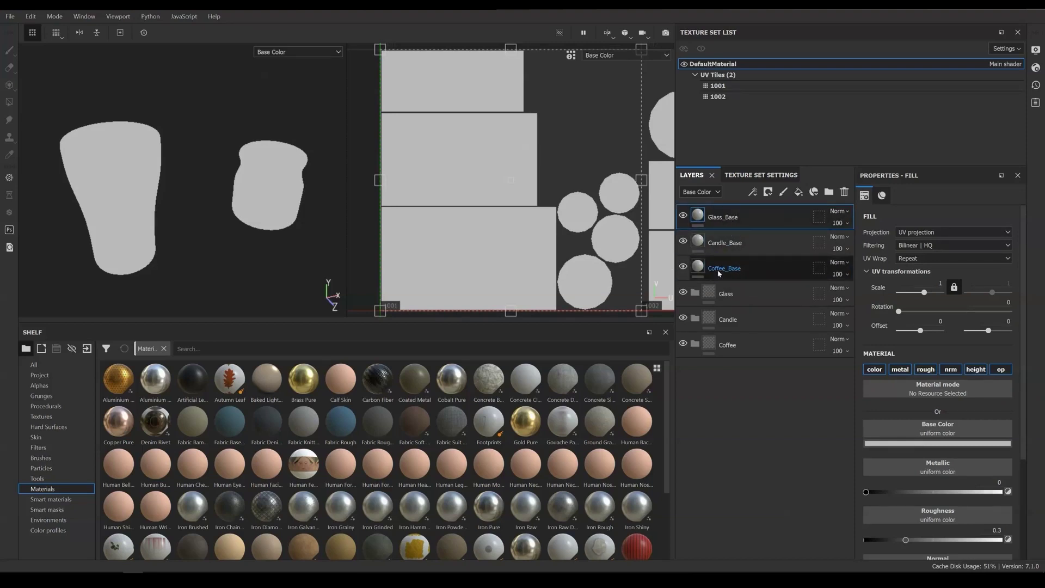
Step: Move Coffee_Base, Candle_Base and Glass_Base into the Coffee, Candle and Glass folders respectively
left_click_drag(727, 268, 732, 346)
left_click_drag(729, 243, 741, 294)
left_click_drag(715, 217, 724, 243)
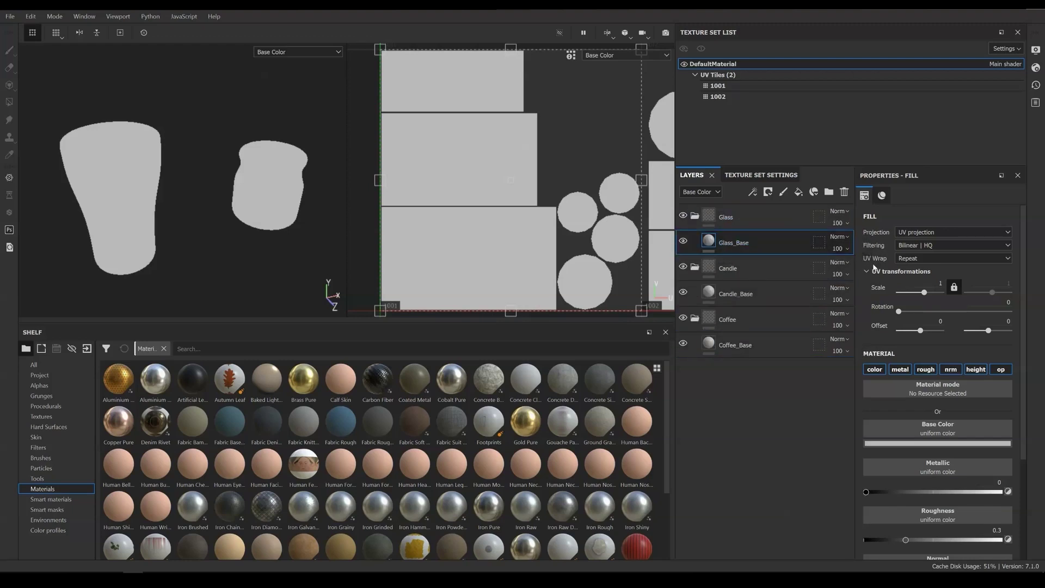
Step: Set the Coffee_Base fill layer's base color to black and its roughness to 0
left_click(737, 345)
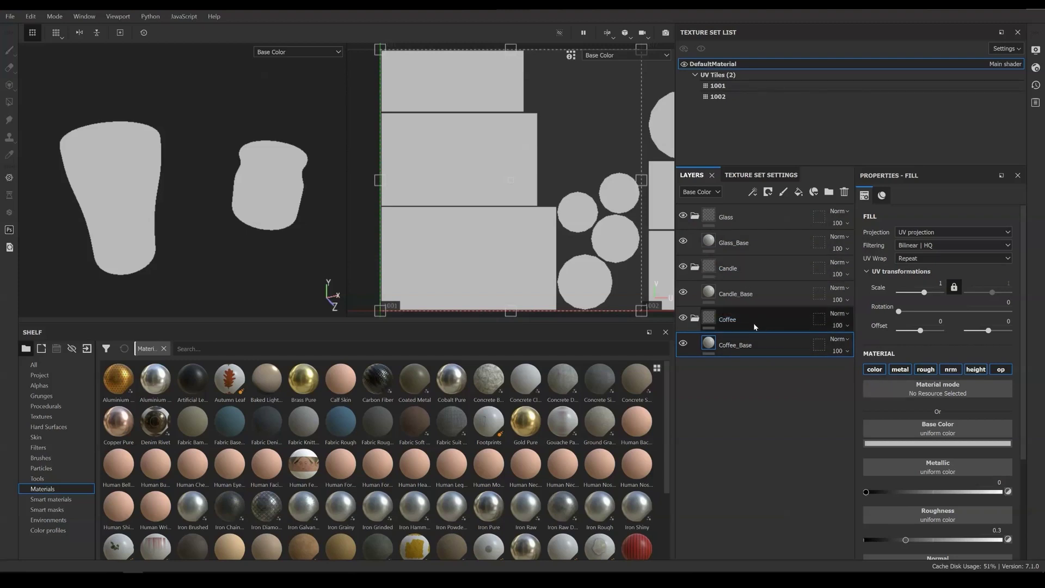
left_click(937, 442)
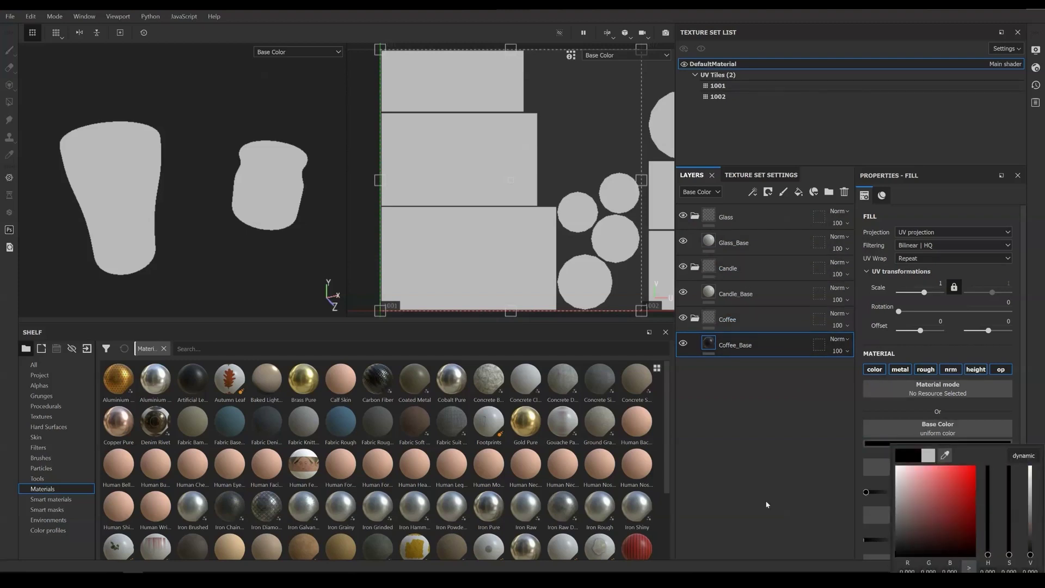
scroll(886, 496, "down", 1)
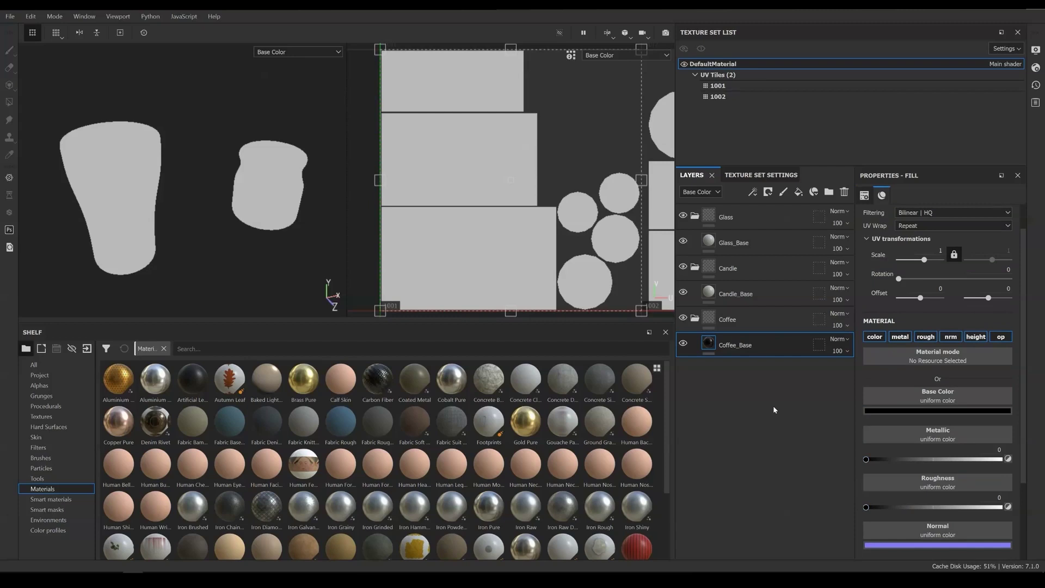
Step: Hide the Candle and Glass folders and display the viewports in Material mode
left_click_drag(227, 178, 245, 200, "alt")
left_click(683, 268)
left_click(683, 216)
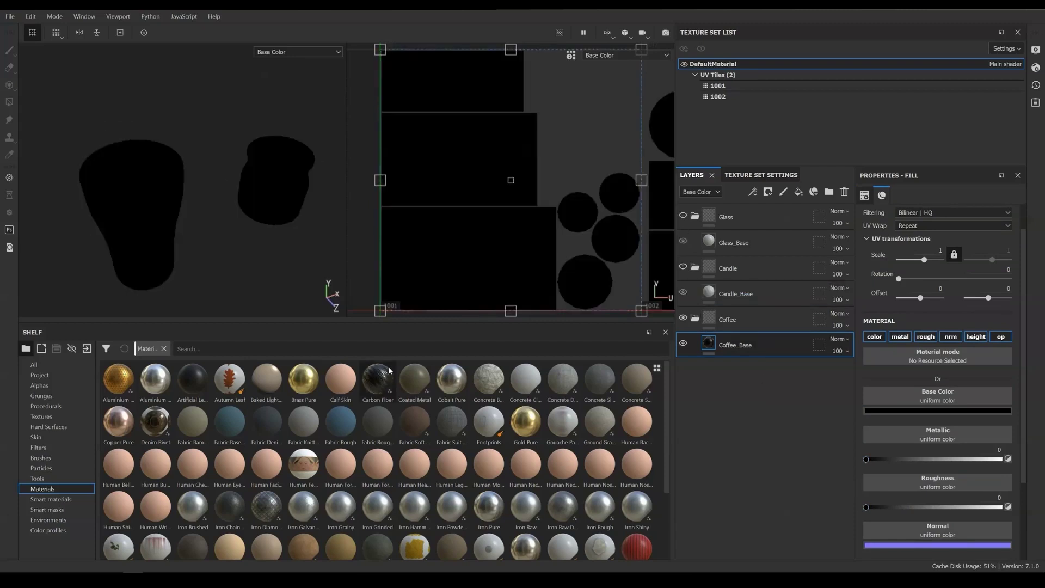
mouse_move(234, 278)
left_mouse_down("alt")
mouse_move(252, 279)
mouse_move(248, 272)
left_mouse_up("alt")
right_click_drag(247, 272, 257, 288, "alt")
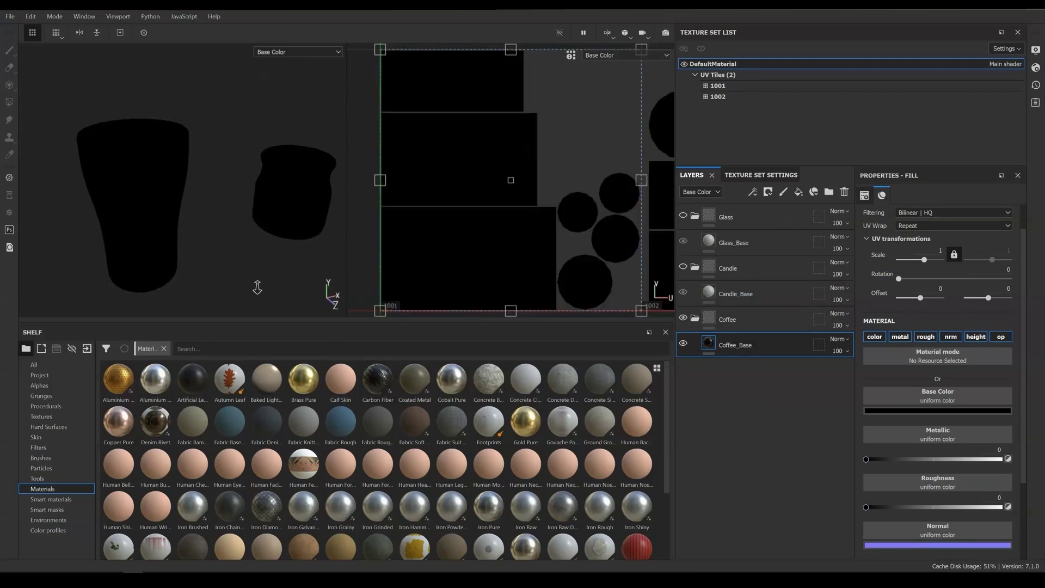
left_click(279, 55)
left_click(280, 66)
left_click_drag(228, 227, 234, 243, "alt")
right_click_drag(234, 243, 299, 264, "shift")
mouse_move(250, 257)
left_mouse_down("alt")
mouse_move(299, 303)
mouse_move(233, 205)
mouse_move(234, 262)
left_mouse_up("alt")
Step: Add a black mask to the Coffee folder and fill the liquid's side strip and two cap UV islands in tile 1001 using Polygon Fill
left_click(741, 320)
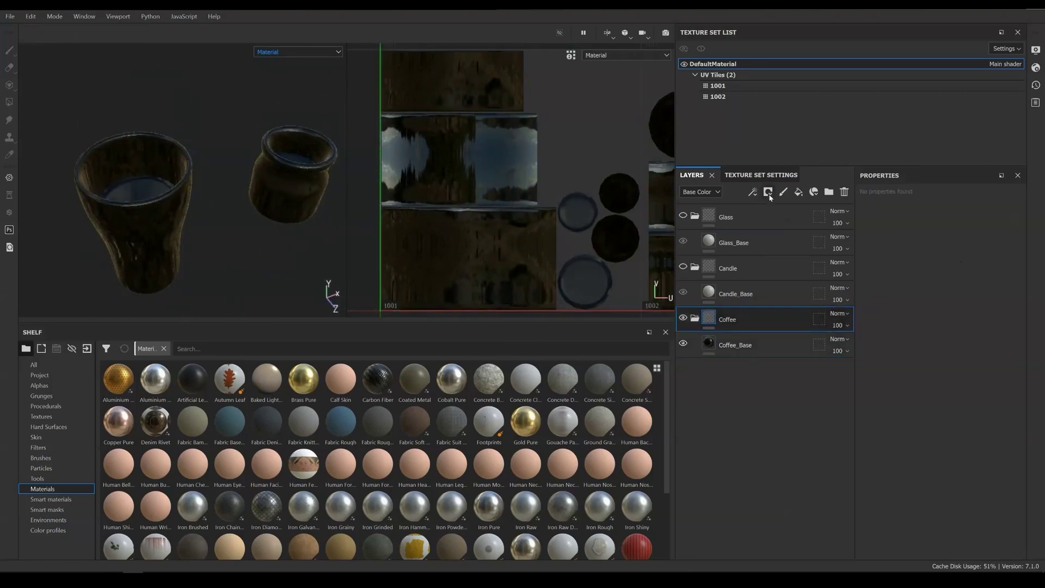
left_click(768, 192)
left_click(789, 205)
key("4")
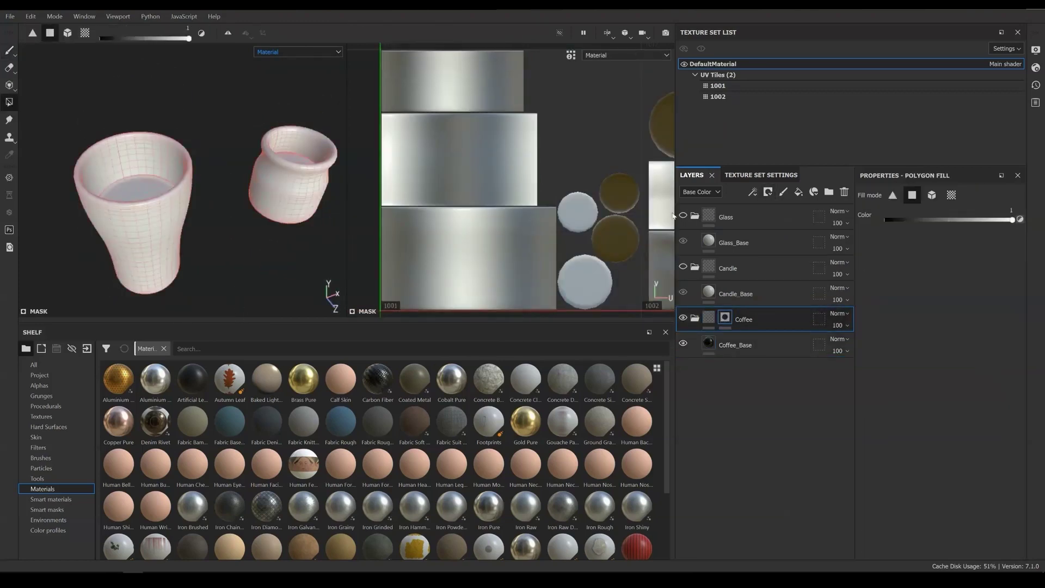
left_click(952, 195)
scroll(479, 158, "down", 1)
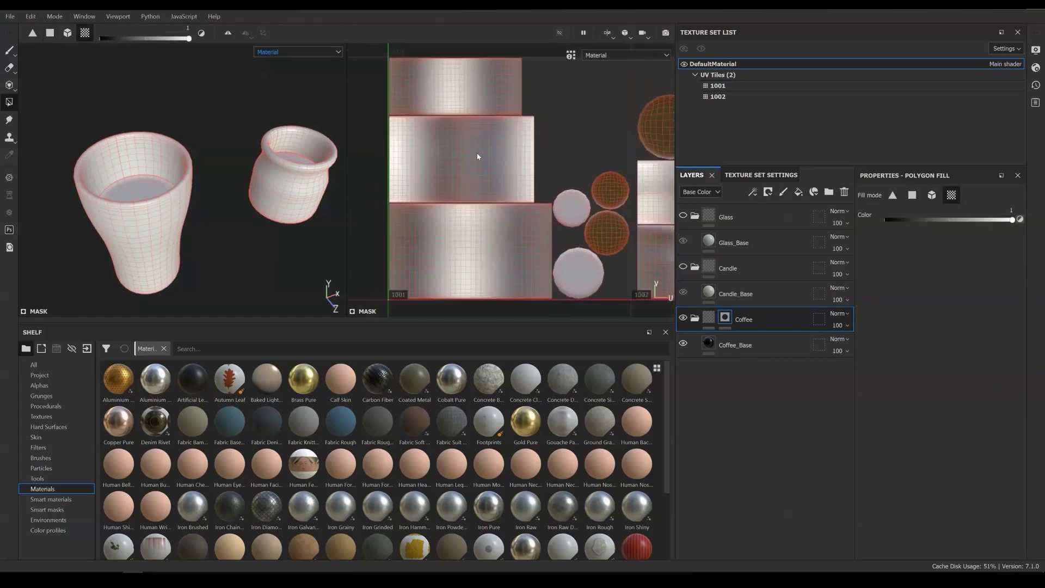
middle_click_drag(171, 213, 185, 201)
left_click(468, 102)
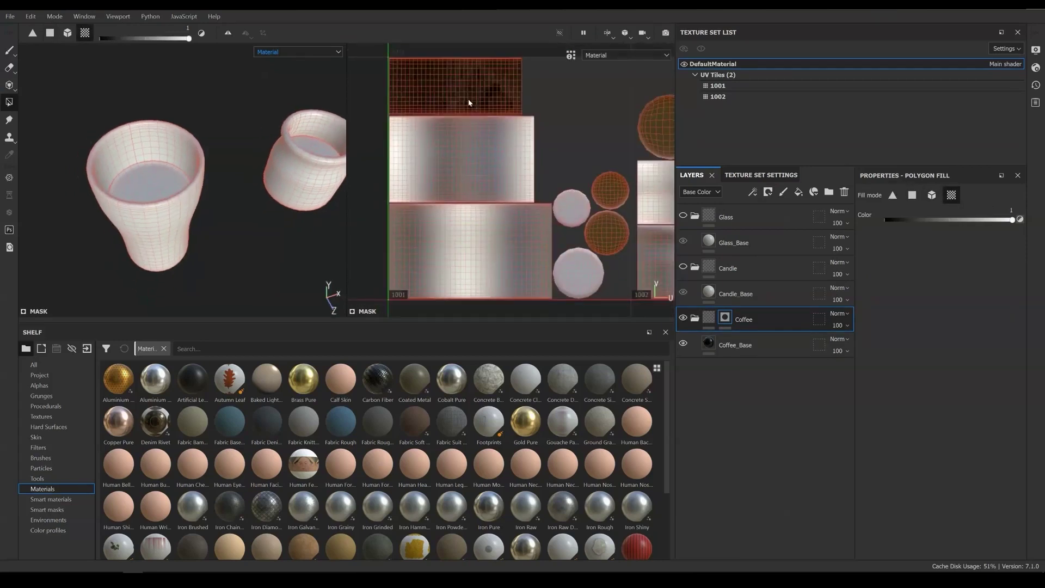
left_click(595, 286)
left_click(614, 193)
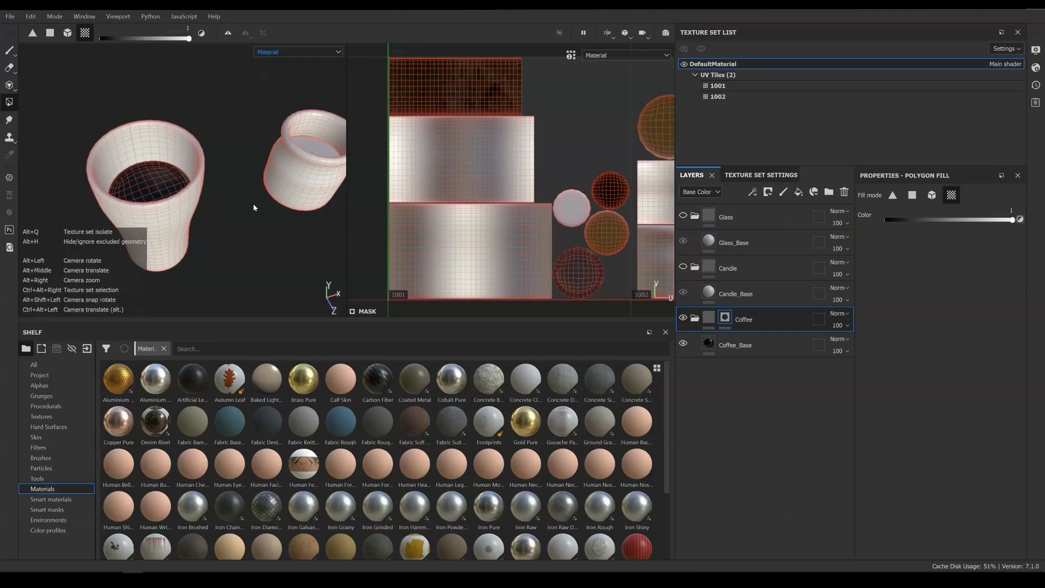
left_click_drag(256, 205, 282, 244, "alt")
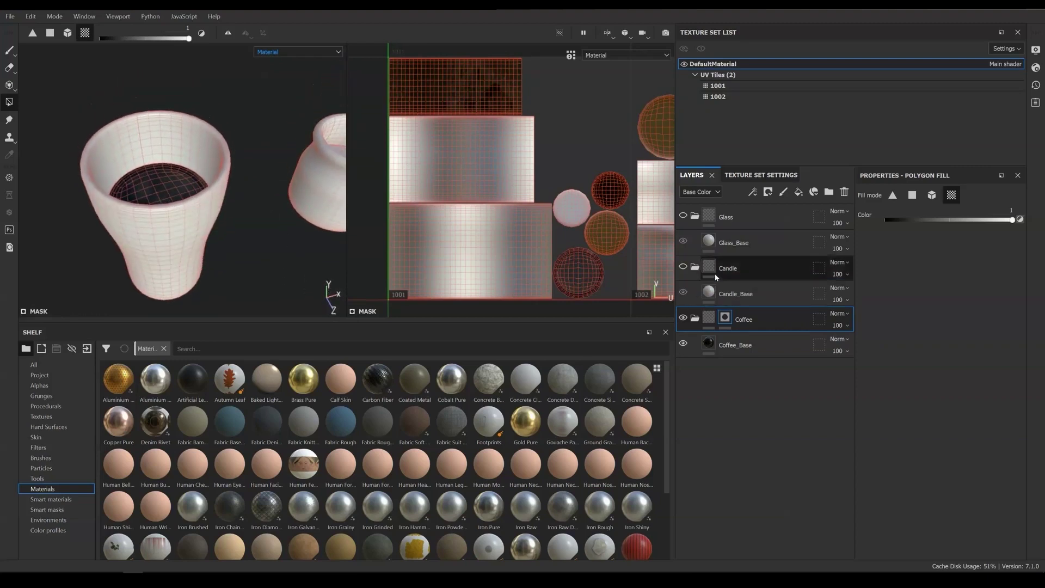
Step: Make the Glass folder visible and mask it in black except for the drinking glass's two wall UV islands in tile 1001
left_click(729, 218)
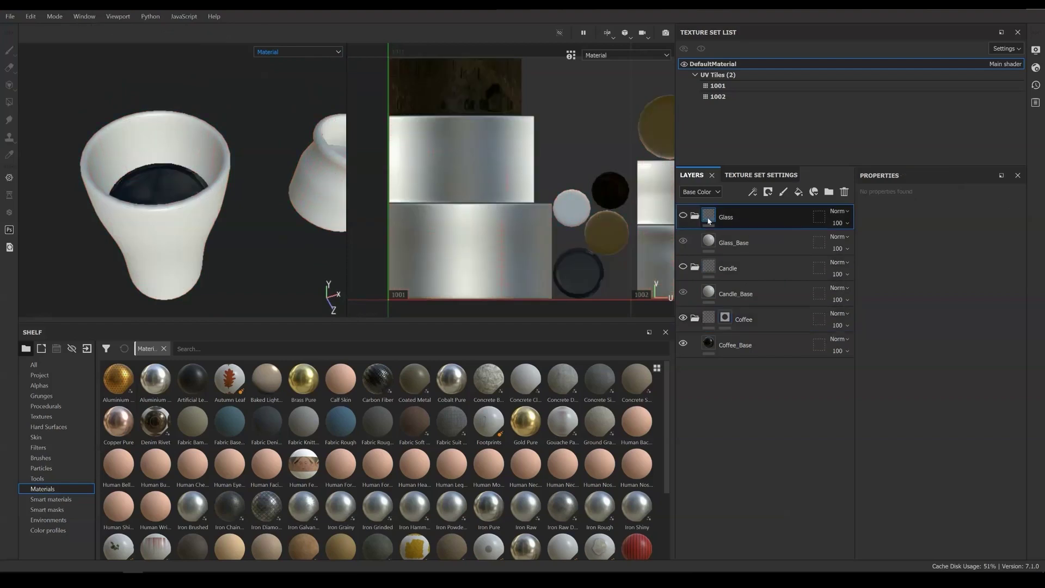
left_click(768, 191)
left_click(794, 220)
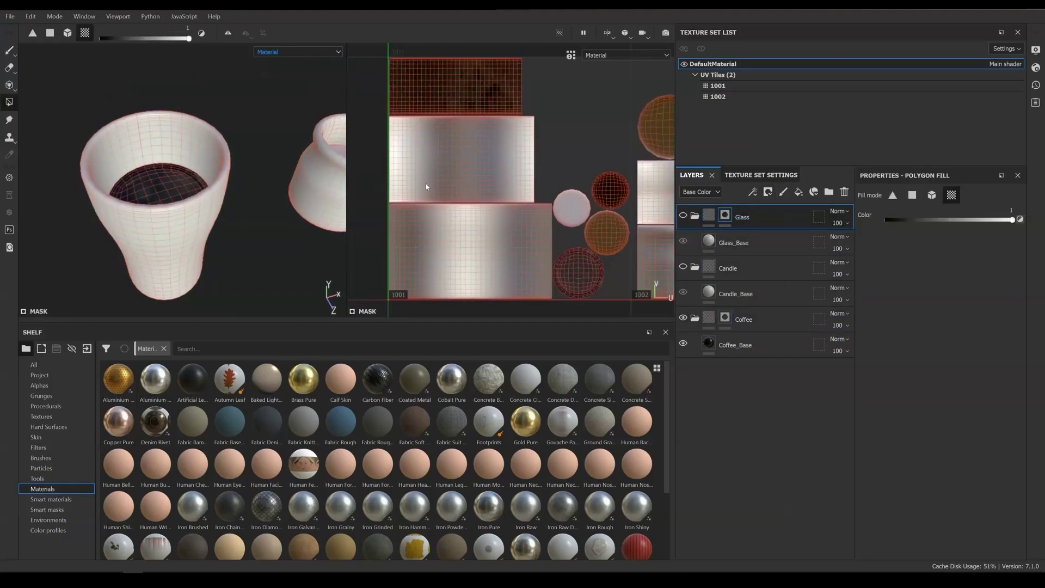
left_click(443, 246)
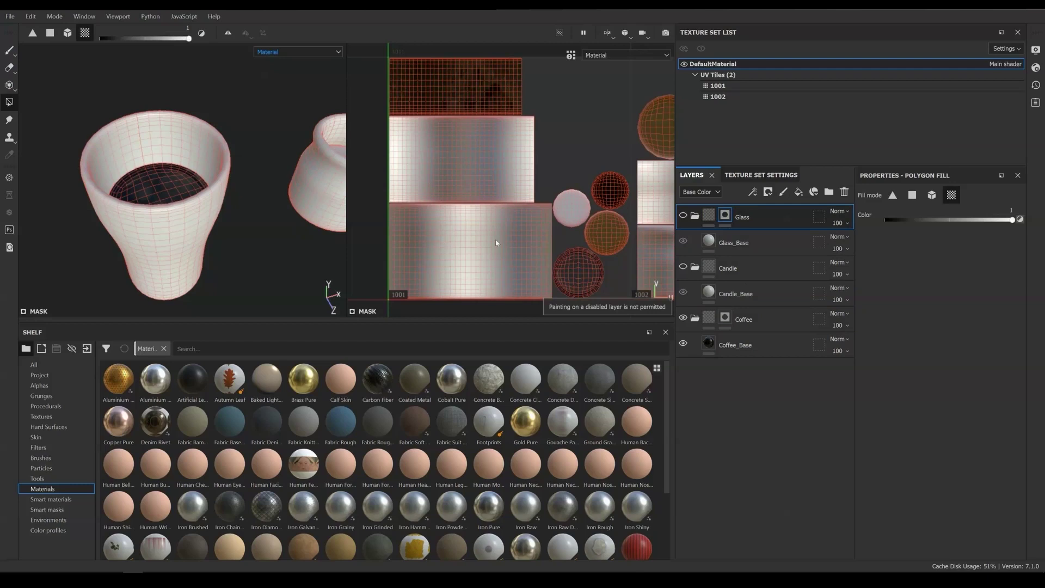
left_click(511, 187)
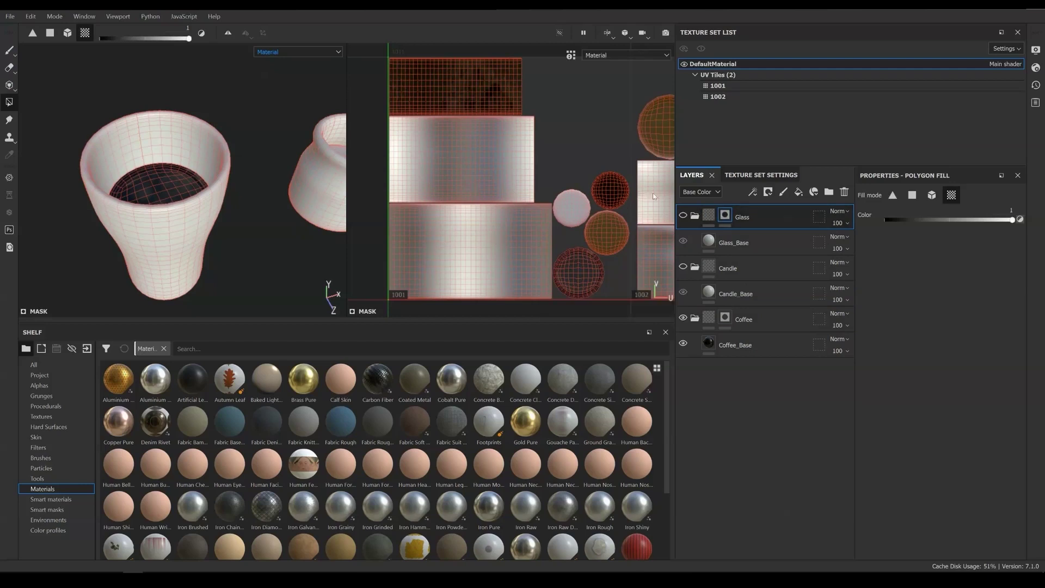
left_click(683, 216)
Step: Give the Glass_Base fill layer a black base color, roughness 0 and a low opacity
left_click(738, 242)
scroll(887, 357, "down", 5)
left_click_drag(921, 537, 870, 545)
left_click(907, 307)
left_click_drag(914, 386, 865, 402)
left_click_drag(187, 177, 191, 117, "alt")
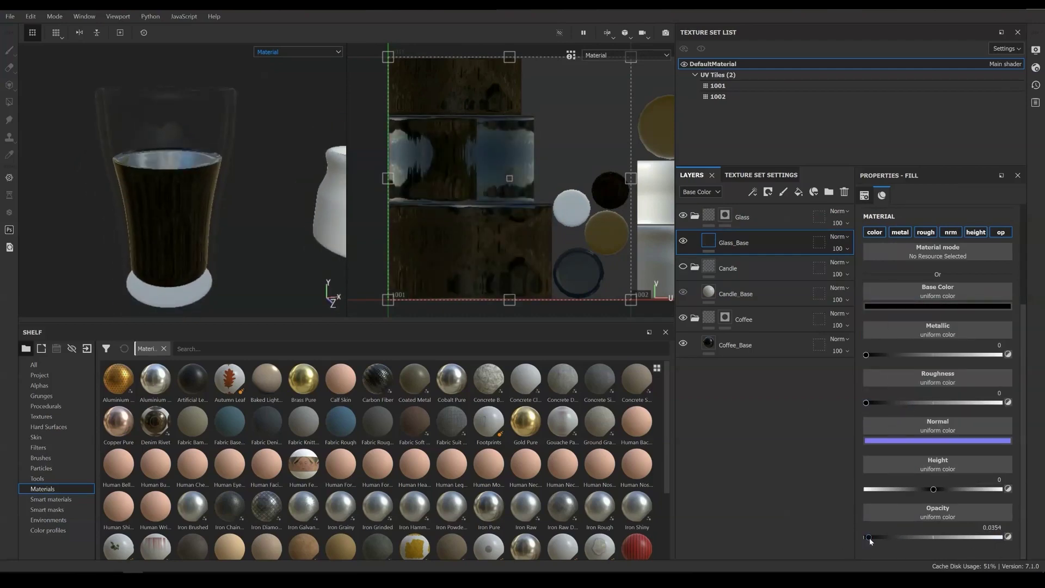
left_click_drag(869, 538, 890, 537)
Step: Fill the drinking glass's two base disc UV islands in the Glass folder's mask
left_click_drag(206, 218, 218, 163, "alt")
right_click_drag(217, 196, 502, 203, "alt")
left_click(725, 215)
left_click(605, 231)
left_click(572, 208)
left_click(9, 51)
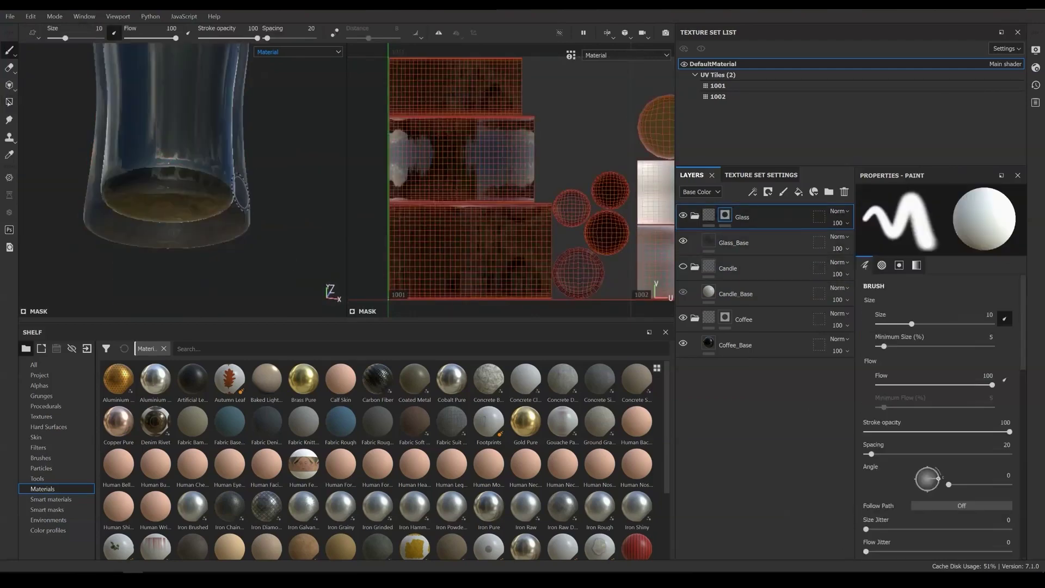
Step: Fill the candle jar's two wall UV islands in tile 1002 in the Glass folder's mask
mouse_move(228, 185)
left_mouse_down("alt")
mouse_move(245, 174)
mouse_move(239, 149)
mouse_move(245, 218)
left_mouse_up("alt")
right_click_drag(305, 229, 240, 206, "alt")
middle_click_drag(261, 152, 181, 158, "alt")
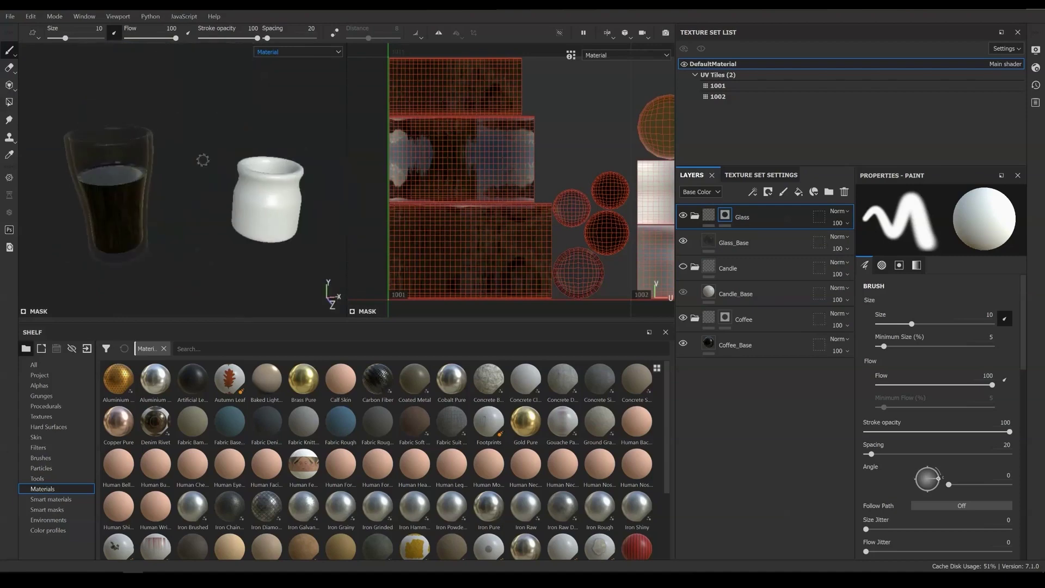
middle_click_drag(588, 163, 366, 171, "alt")
left_click_drag(228, 201, 241, 216, "alt")
left_click(9, 103)
left_click_drag(261, 169, 240, 163, "alt")
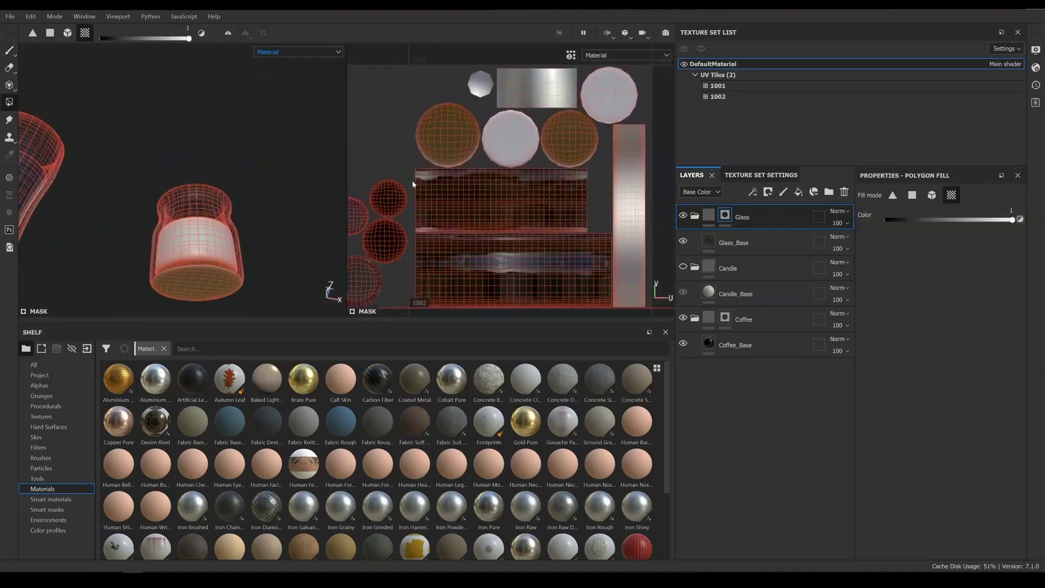
middle_click_drag(261, 261, 238, 196, "alt")
right_click_drag(240, 217, 294, 271, "alt")
left_click(562, 140)
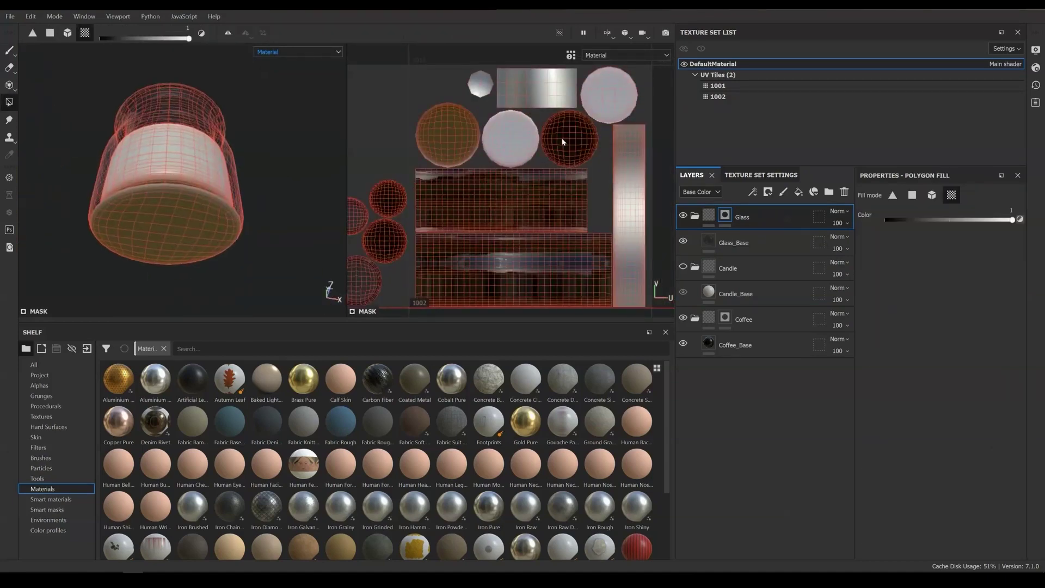
key("x")
left_click(563, 140)
key("x")
Step: Fill the candle jar's two base disc UV islands in the Glass folder's mask
left_click(461, 145)
left_click(510, 139)
middle_click_drag(211, 201, 234, 170, "alt")
right_click_drag(233, 170, 272, 207, "alt")
left_click_drag(251, 218, 223, 203, "alt")
right_click_drag(224, 203, 130, 136, "alt")
mouse_move(130, 137)
left_mouse_down("alt")
mouse_move(105, 119)
mouse_move(206, 107)
left_mouse_up("alt")
key("1")
middle_click_drag(262, 174, 182, 153, "alt")
right_click_drag(183, 152, 240, 201, "alt")
left_click_drag(240, 201, 225, 218, "alt")
Step: Set the Candle_Base fill layer's base color to a light tan
left_click(739, 291)
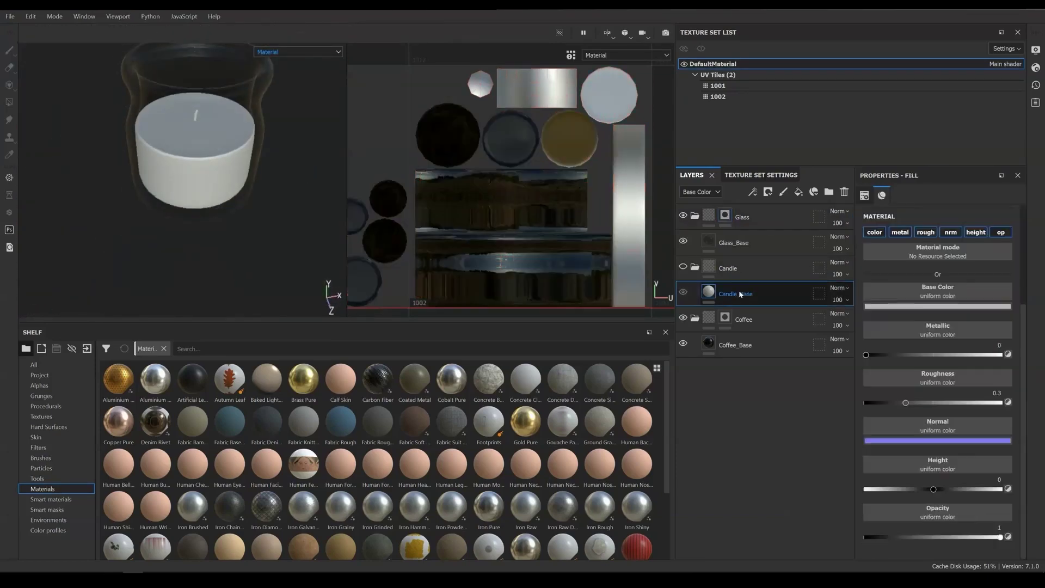
left_click(920, 307)
left_click(987, 407)
left_click(920, 344)
left_click(988, 412)
left_click(802, 403)
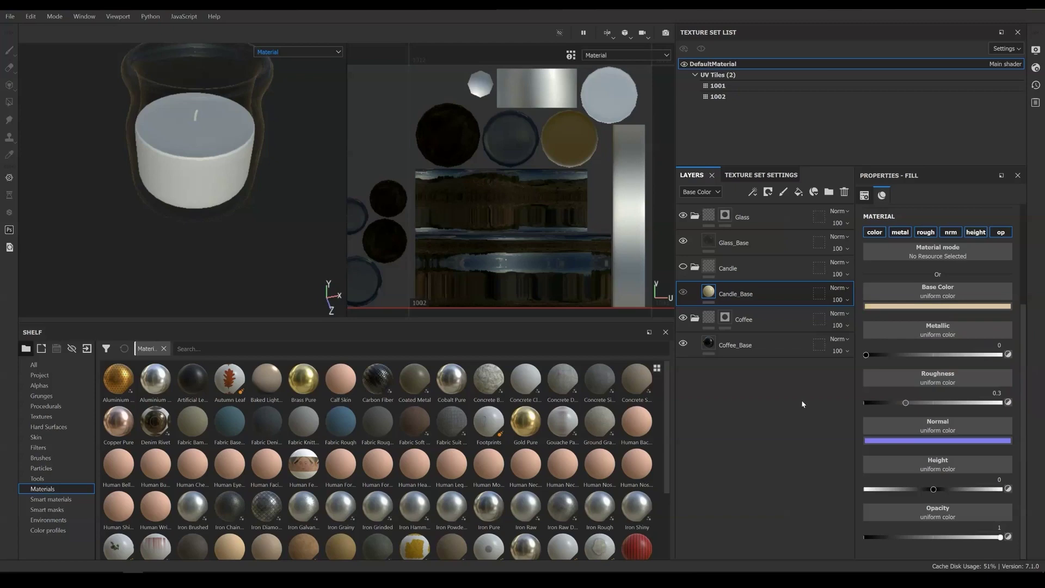
Step: Show the Candle folder and mask it in black except for the wax's top disc and side strip UV islands in tile 1002
left_click(684, 267)
left_click(731, 267)
left_click(768, 192)
left_click(789, 215)
key("4")
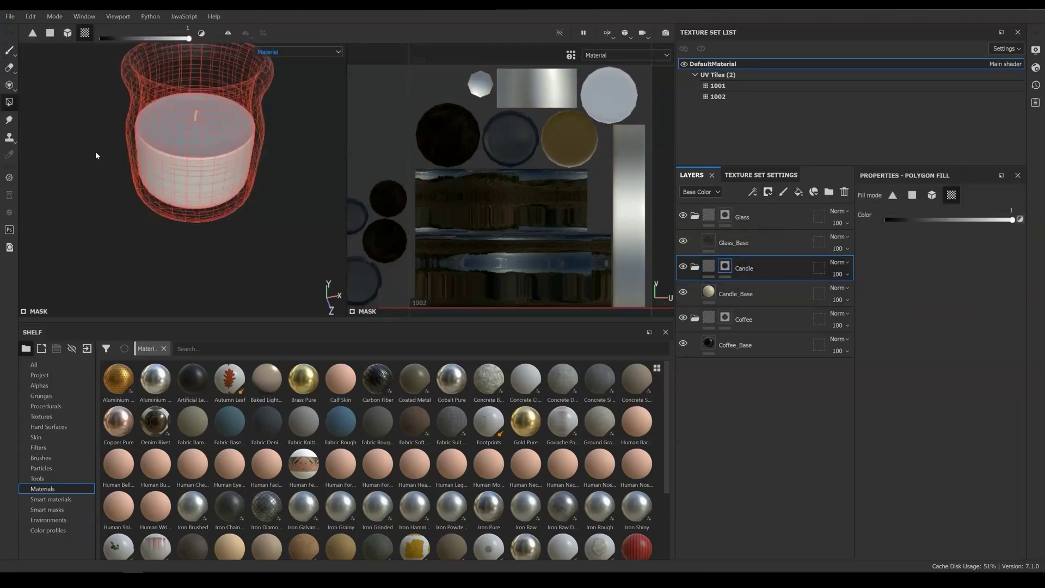
middle_click_drag(489, 163, 471, 188, "alt")
left_click(591, 121)
left_click(610, 240)
middle_click_drag(610, 240, 616, 209, "alt")
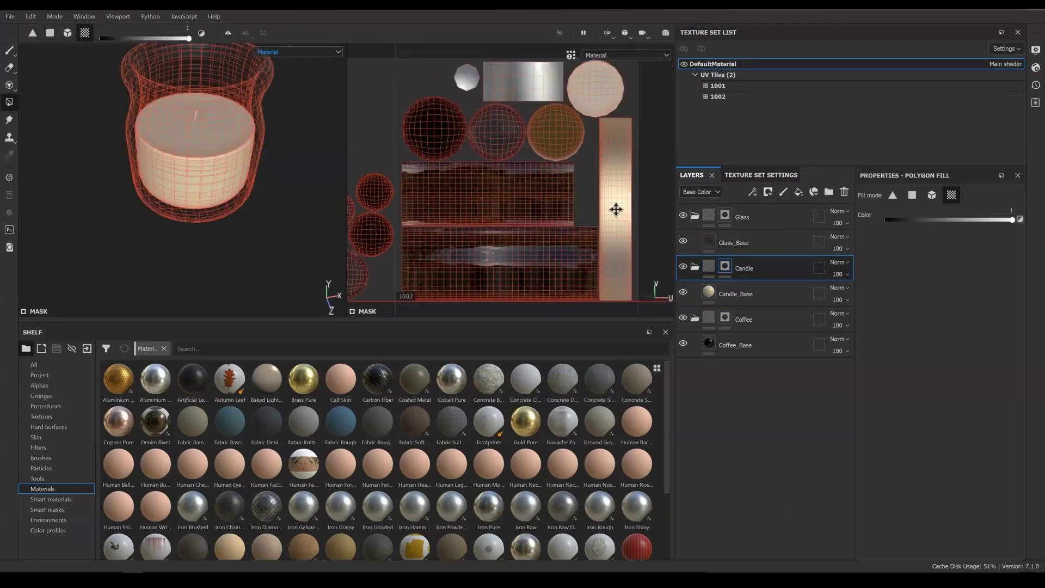
Step: Lighten the Candle_Base base color to a pale cream
left_click_drag(234, 163, 250, 121, "alt")
key("1")
right_click_drag(250, 122, 179, 152, "alt")
left_click_drag(179, 152, 188, 188, "alt")
left_click(710, 293)
left_click(891, 306)
left_click(907, 338)
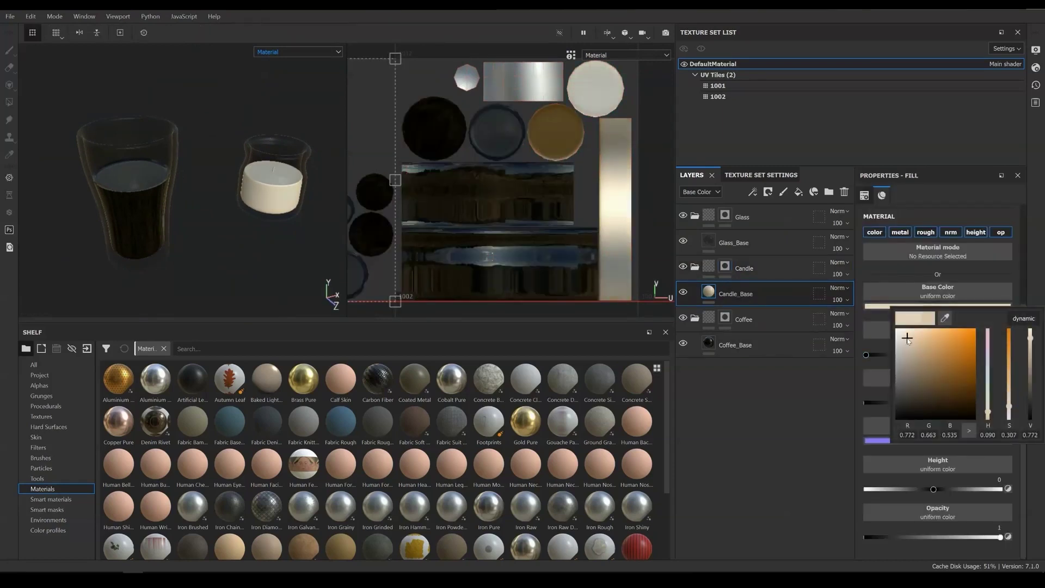
left_click_drag(272, 251, 282, 288, "alt")
middle_click_drag(282, 288, 240, 313, "alt")
right_click_drag(239, 313, 380, 333, "alt")
left_click_drag(380, 333, 305, 321, "alt")
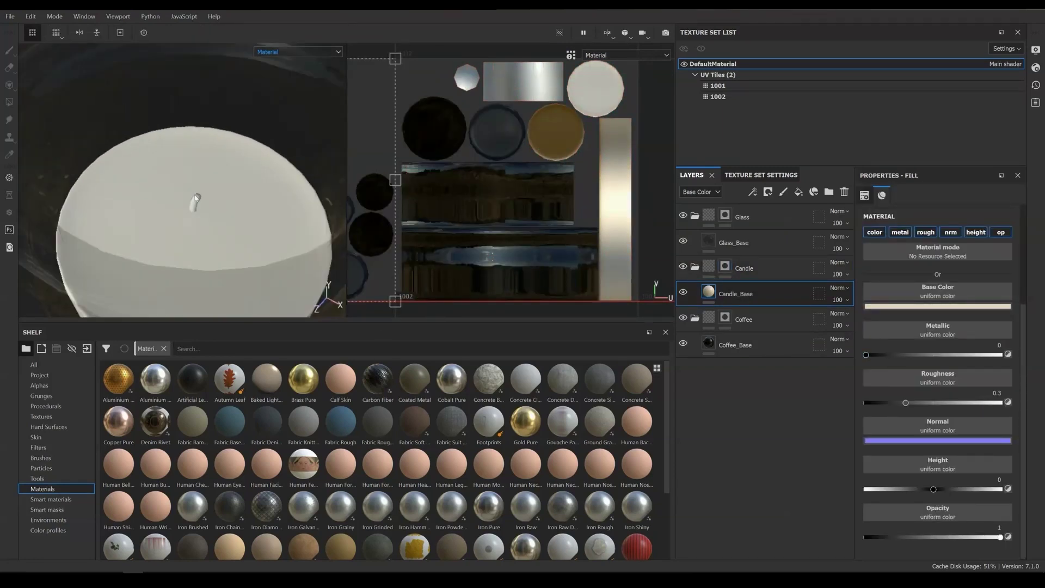
Step: Add a fill layer above Candle_Base inside the Candle folder and give it a mid-grey base color
left_click(814, 192)
left_click(937, 306)
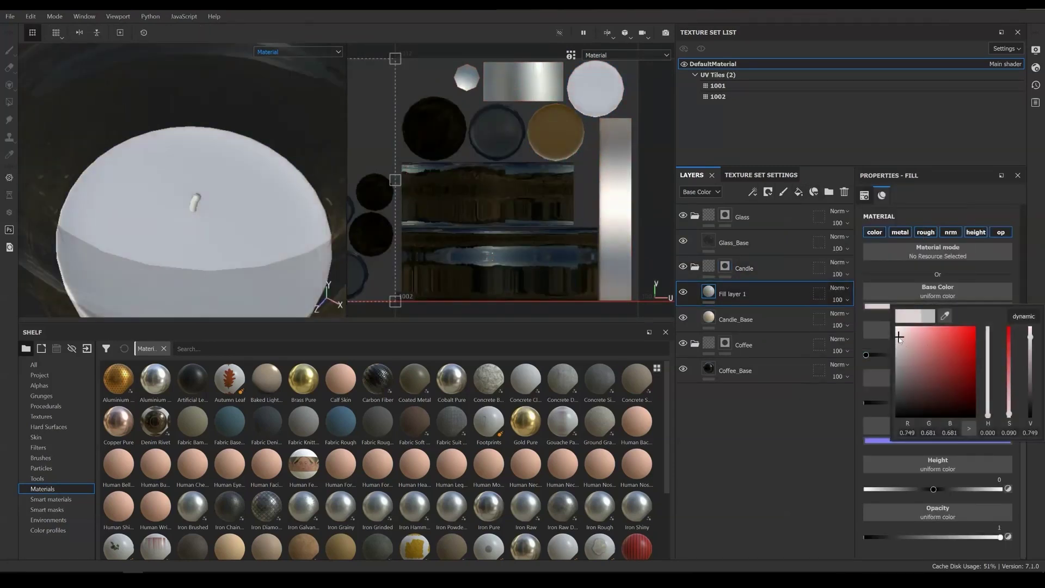
left_click_drag(899, 345, 900, 357)
left_click(726, 267)
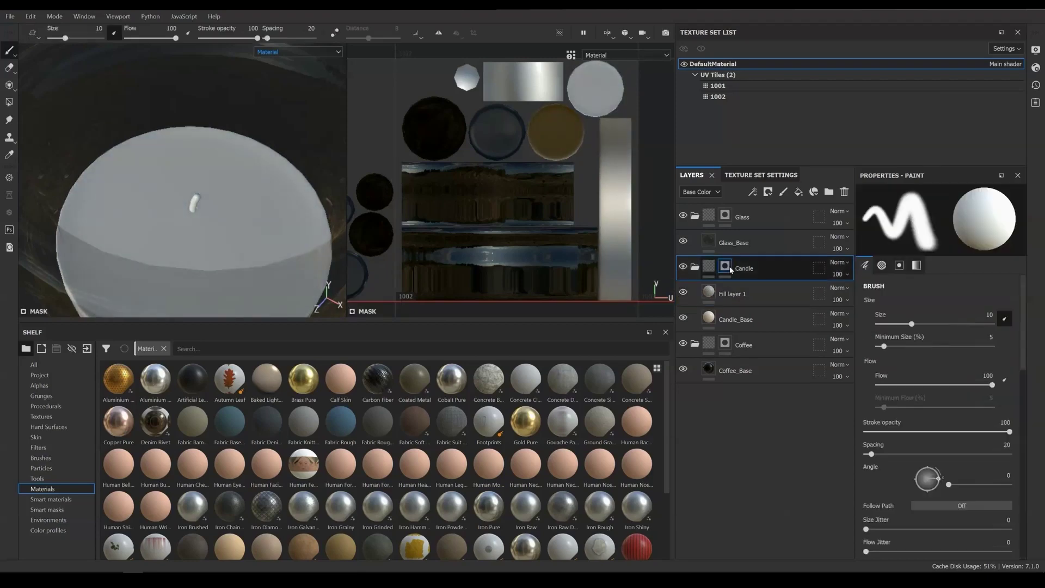
key("4")
left_click_drag(188, 200, 191, 209, "alt")
Step: Group the new grey fill layer into a folder named String
left_click(762, 294)
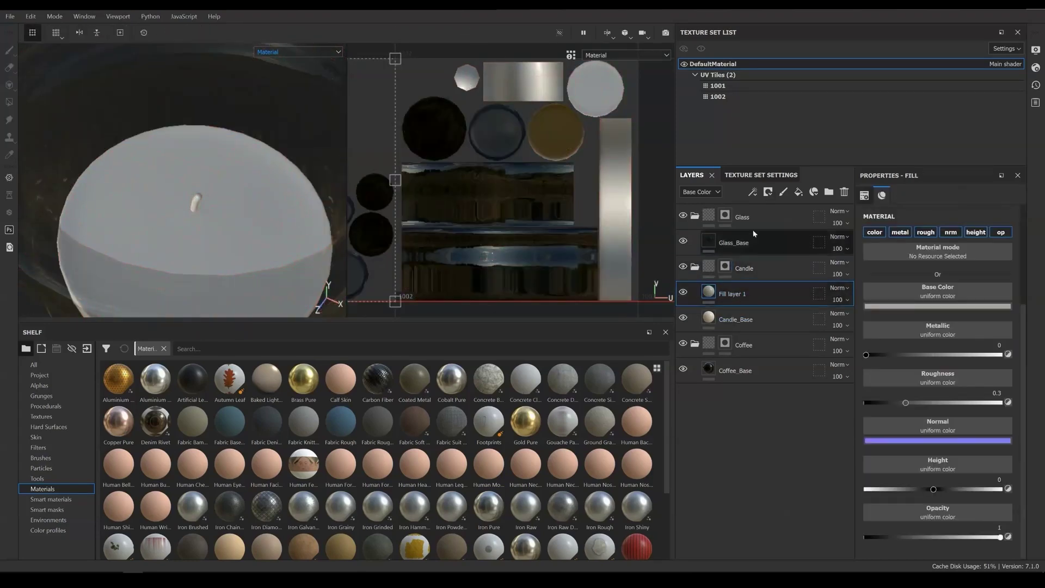
key("ctrl+g")
double_click(742, 294)
type("String")
key("Return")
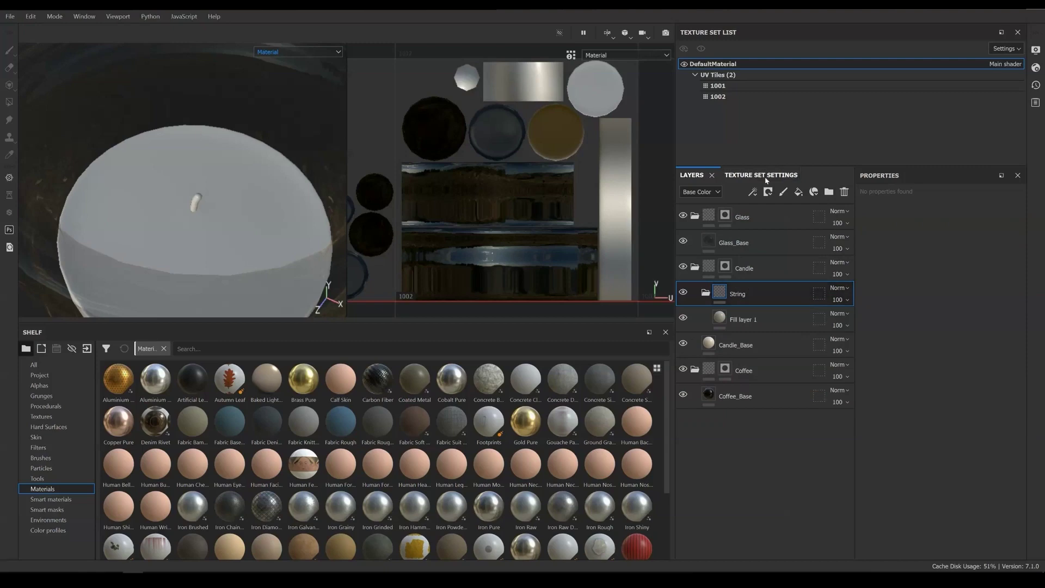
Step: Mask the String folder in black except for the candle wick, and collapse the folder
left_click(768, 192)
left_click(801, 219)
left_click(738, 293)
left_click(195, 203)
left_click(706, 293)
key("1")
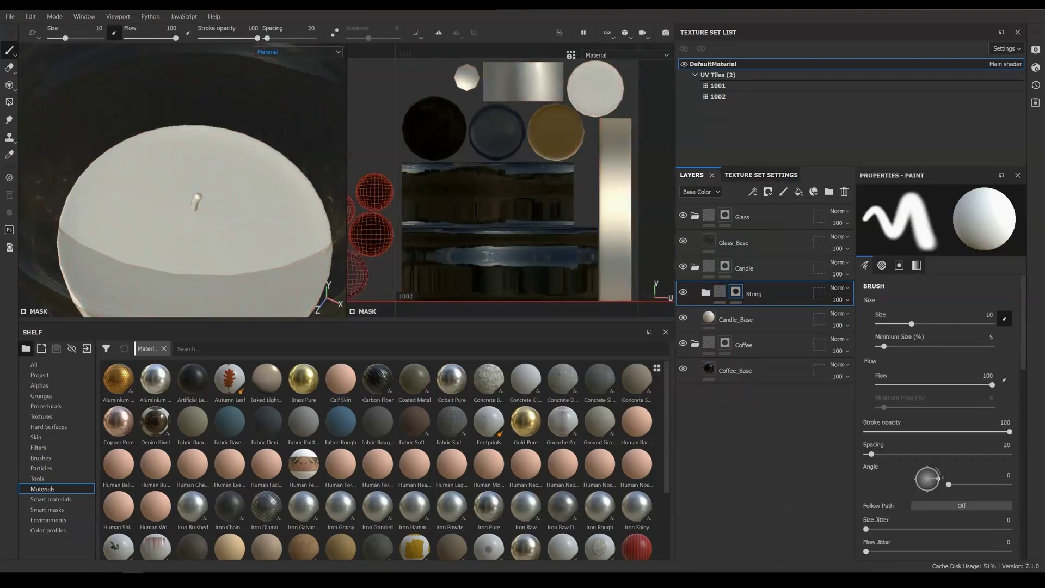
Step: Collapse the Candle and Coffee folders and color-label Candle red, Coffee green and Glass blue
mouse_move(199, 152)
right_mouse_down("alt")
mouse_move(164, 180)
mouse_move(93, 163)
right_mouse_up("alt")
mouse_move(70, 134)
left_mouse_down("alt")
mouse_move(114, 129)
mouse_move(204, 160)
mouse_move(271, 200)
mouse_move(245, 199)
left_mouse_up("alt")
left_click(695, 267)
left_click(695, 293)
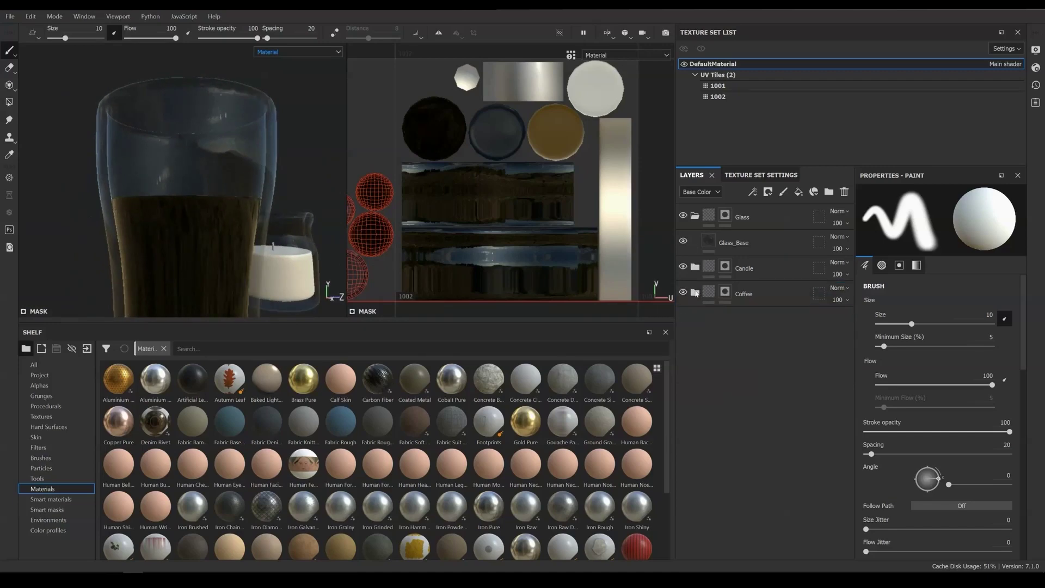
right_click(757, 268)
left_click(797, 288)
right_click(777, 294)
left_click(862, 288)
right_click(751, 218)
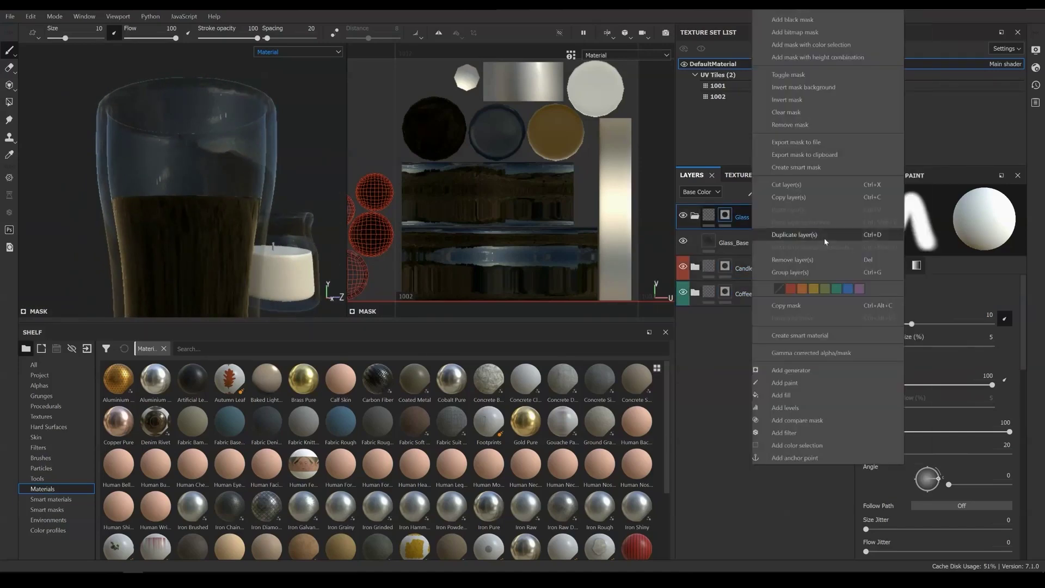
left_click(847, 289)
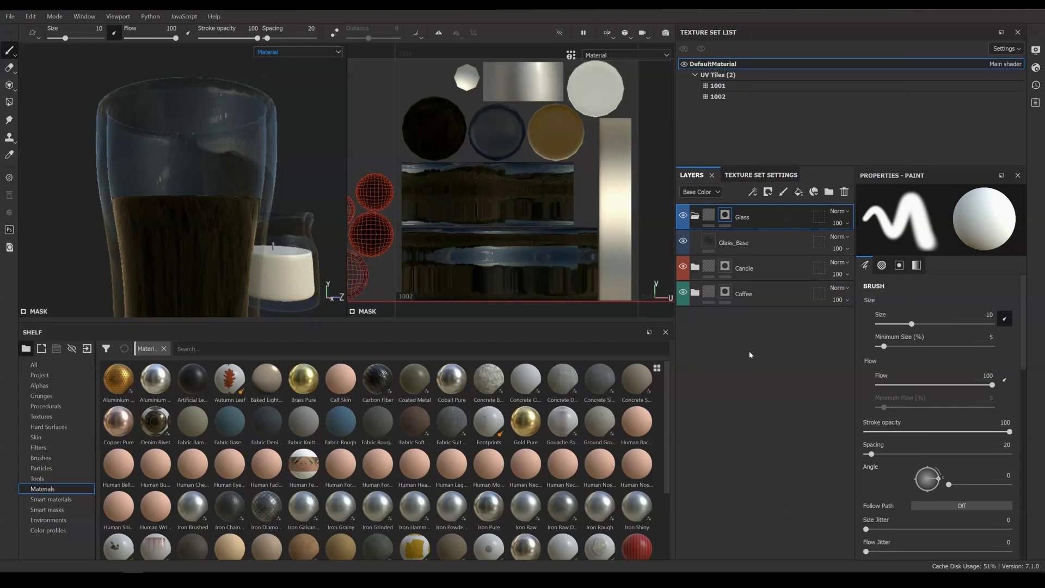
Step: Add a fill layer above Glass_Base with only color and height enabled, a near-black base color and a height of -0.01
left_click(799, 192)
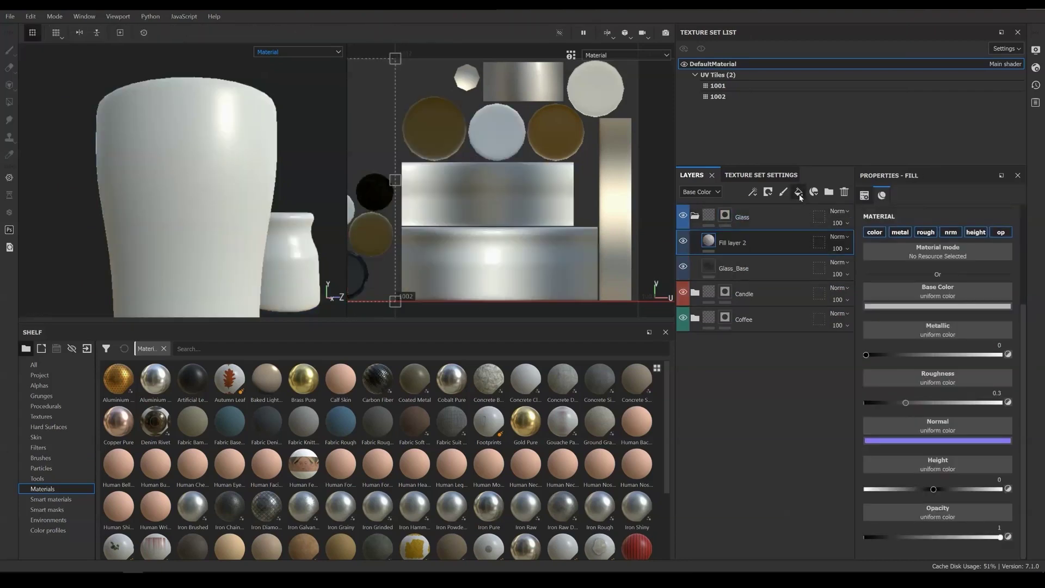
left_click(974, 233, "alt")
left_click(871, 234)
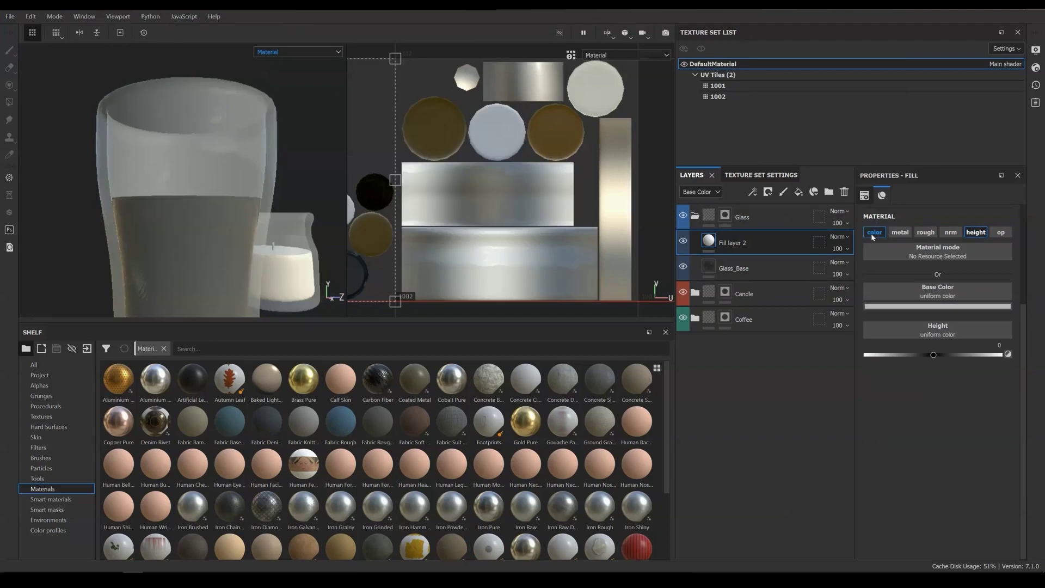
left_click(938, 306)
left_click_drag(903, 397, 886, 406)
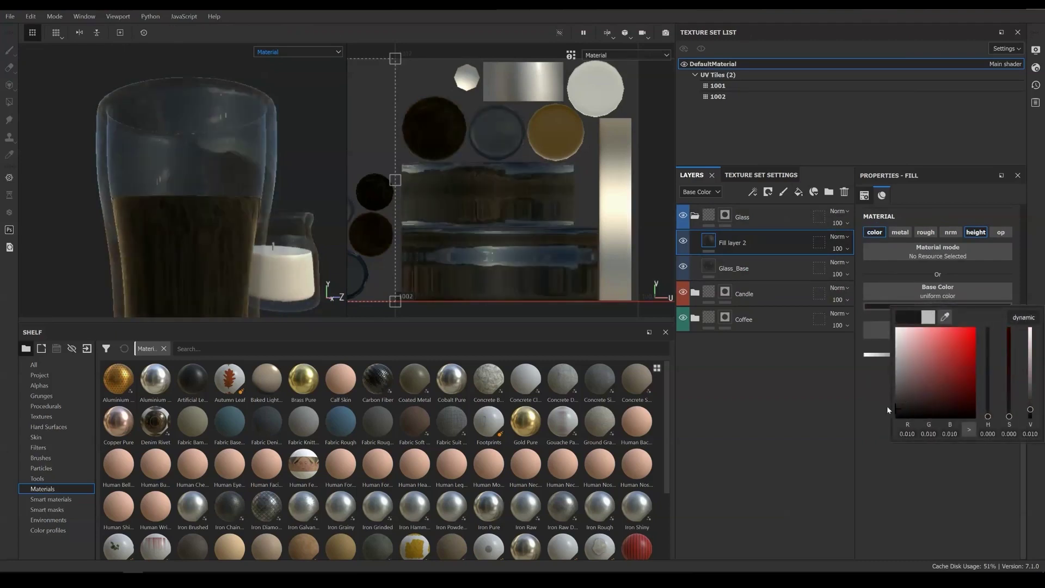
left_click(994, 346)
type("-0.01")
key("Return")
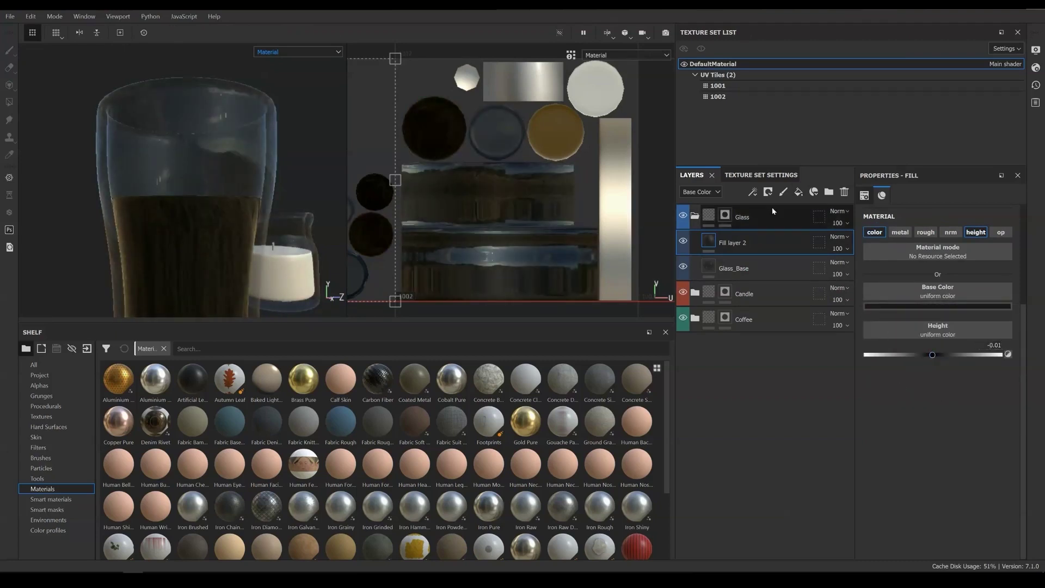
Step: Add a mask to the new near-black fill layer and rename the layer Scratches
left_click(768, 192)
left_click(784, 206)
double_click(740, 242)
type("Scratches")
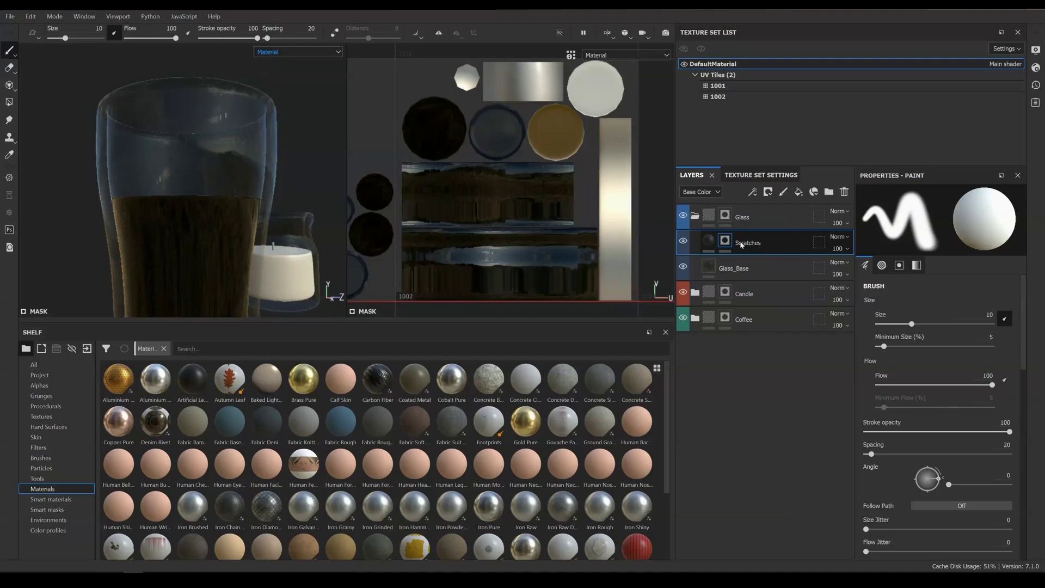
Step: Add a fill effect to the Scratches mask using the Grunge Scratches Rough procedural
left_click(752, 192)
left_click(779, 229)
left_click(907, 239)
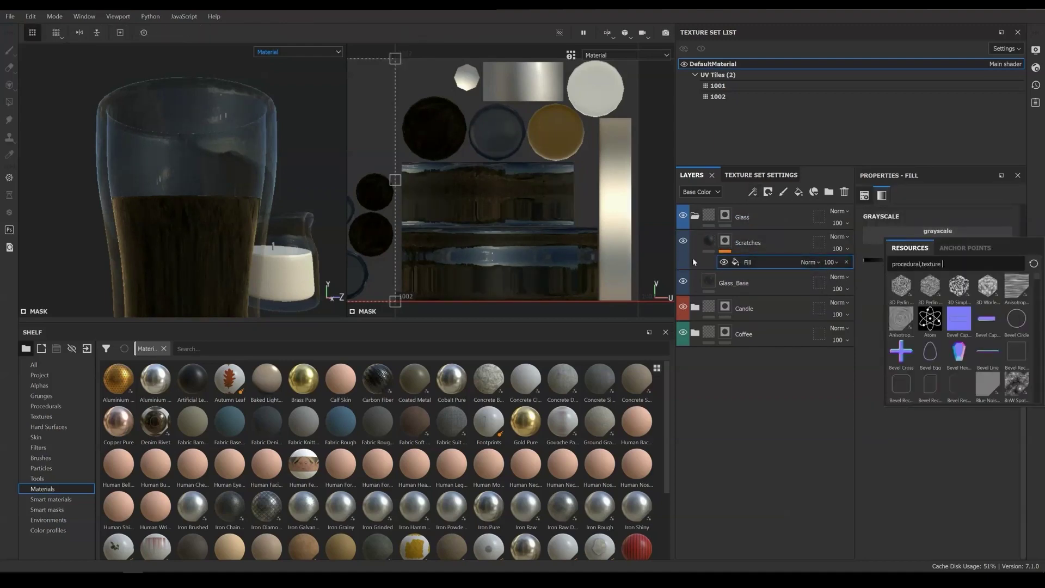
left_click(45, 406)
scroll(513, 465, "down", 10)
scroll(512, 465, "up", 3)
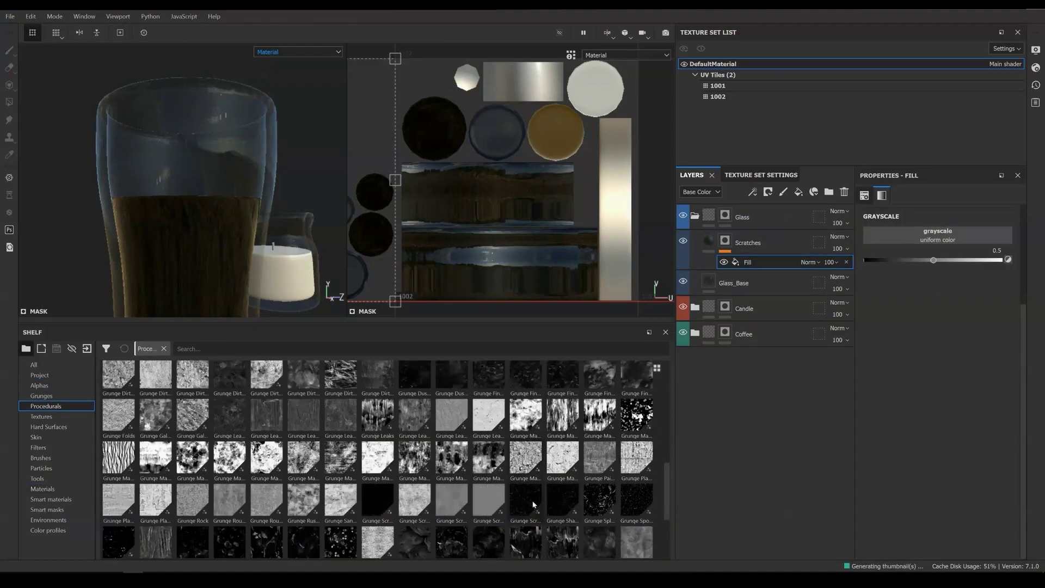
left_click_drag(533, 505, 937, 235)
scroll(261, 233, "up", 5)
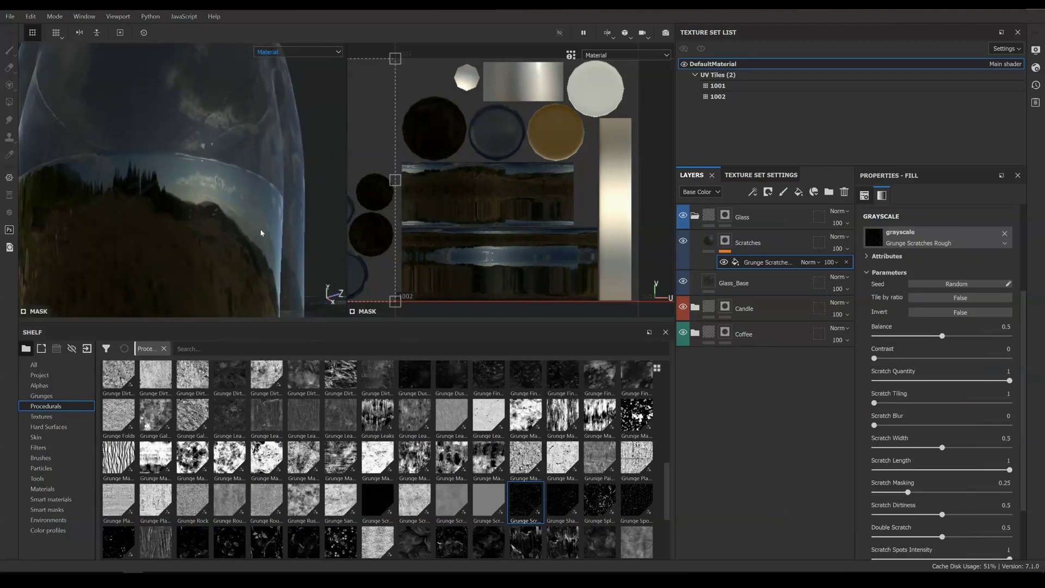
Step: Display the Normal+Height+Mesh channel in the 3D view and set the Scratches layer's height to -0.05
left_click(707, 241)
left_click_drag(933, 355, 917, 355)
left_click_drag(234, 218, 262, 187, "alt")
left_click(315, 53)
left_click(299, 132)
right_click_drag(299, 137, 220, 152, "alt")
left_click_drag(219, 152, 271, 203, "alt")
double_click(991, 345)
type("-0.01")
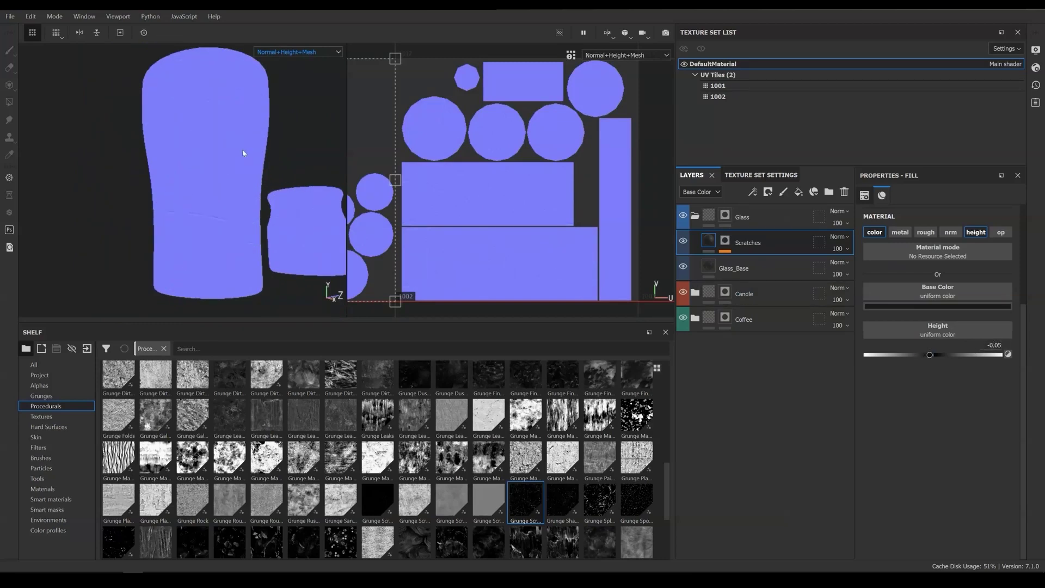
Step: Set the Grunge Scratches Rough fill's scratch tiling to 6, width to 0.48 and length to 0.6
scroll(243, 153, "up", 2)
left_click(725, 240)
scroll(958, 372, "down", 5)
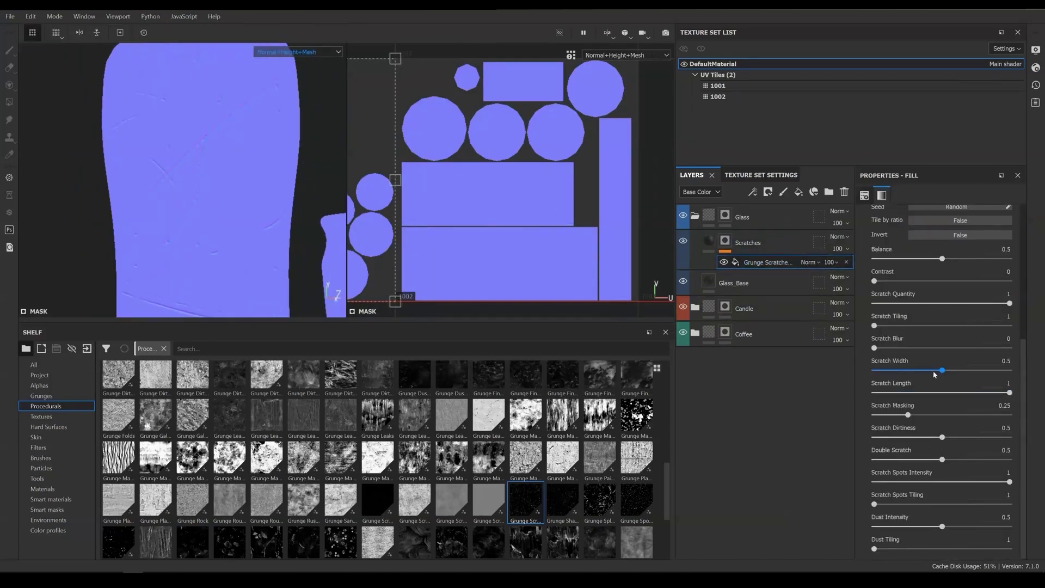
left_click_drag(934, 373, 885, 396)
left_click_drag(876, 327, 969, 328)
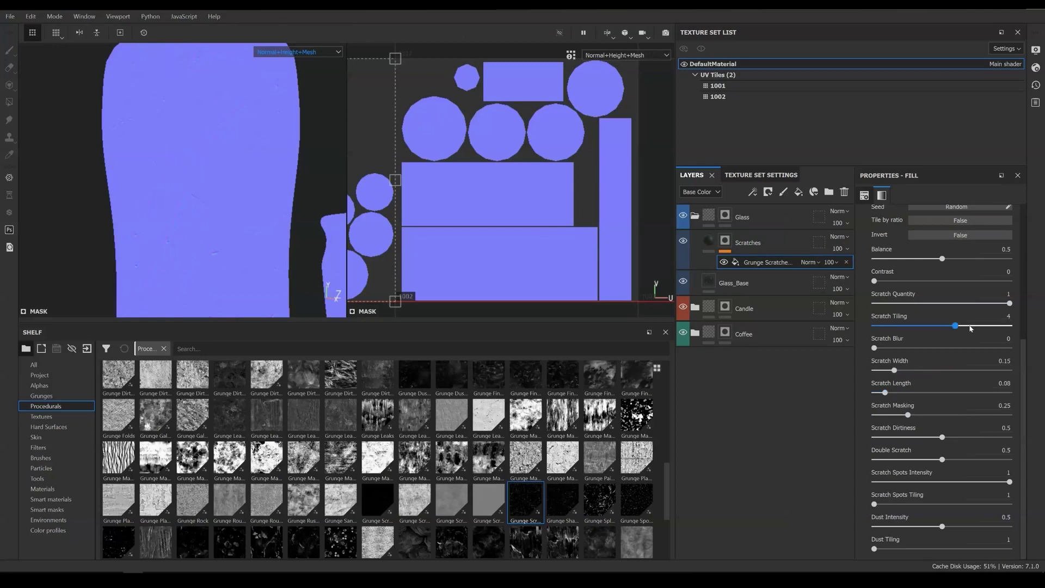
left_click(1009, 325)
left_click(938, 370)
left_click(955, 393)
Step: Adjust the grunge's scratch quantity, double scratch and dirtiness, and raise the scratch length to its maximum
left_click(900, 303)
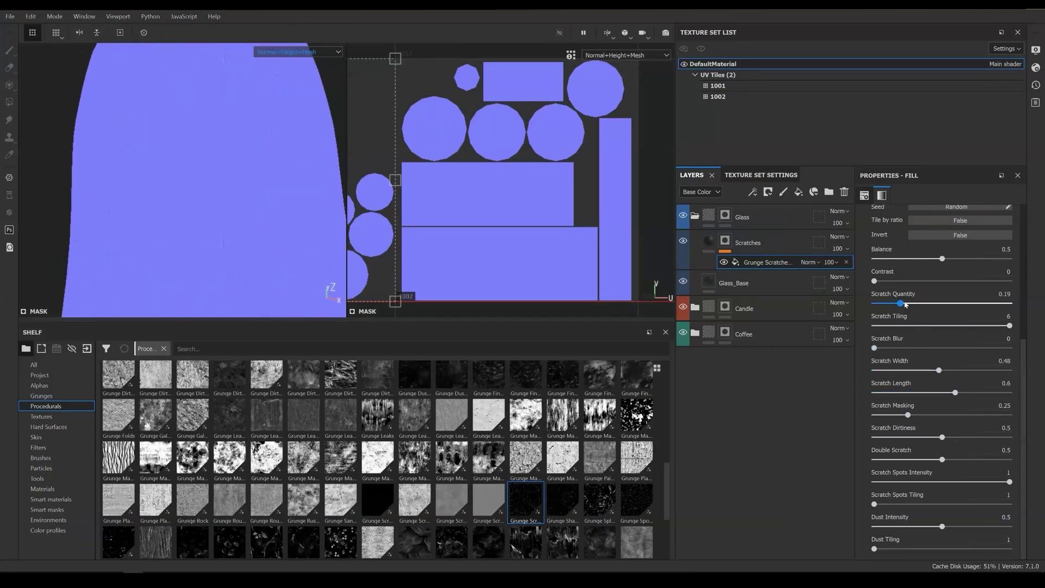
left_click(981, 303)
left_click(965, 459)
left_click(940, 437)
scroll(302, 193, "down", 3)
left_click_drag(955, 392, 1010, 393)
Step: Set the Scratches layer's height to -0.02, checking the glass in the height and material views
left_click_drag(272, 196, 237, 209, "alt")
key("m")
scroll(219, 211, "up", 4)
left_click(709, 241)
left_click(299, 52)
left_click(285, 130)
mouse_move(251, 163)
left_mouse_down("alt")
mouse_move(217, 185)
mouse_move(231, 135)
mouse_move(235, 149)
left_mouse_up("alt")
key("m")
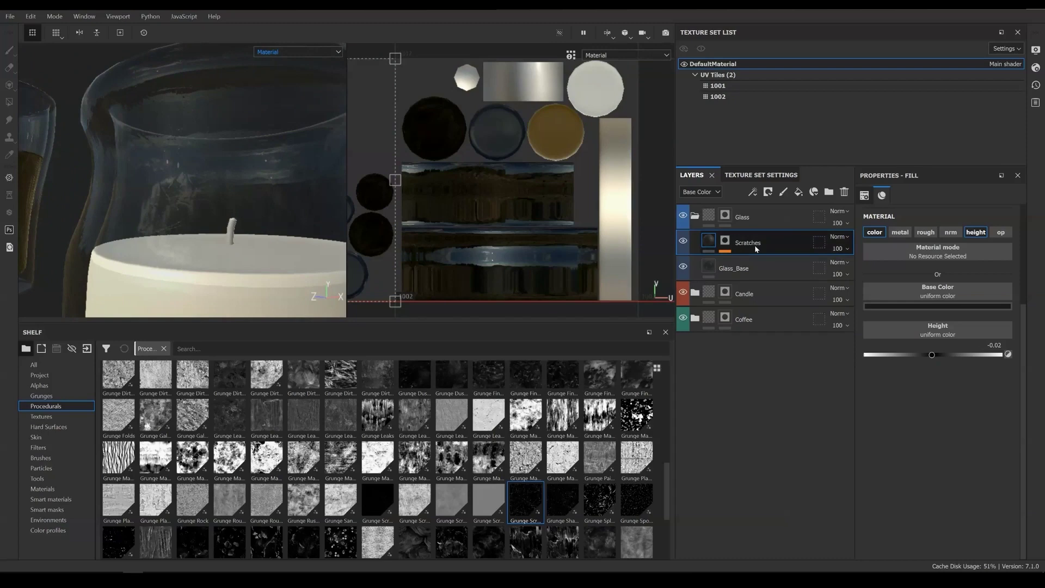
Step: Add a black-masked, height-only fill layer named Bumps above Scratches with a height of -0.1
left_click(798, 191)
double_click(745, 242)
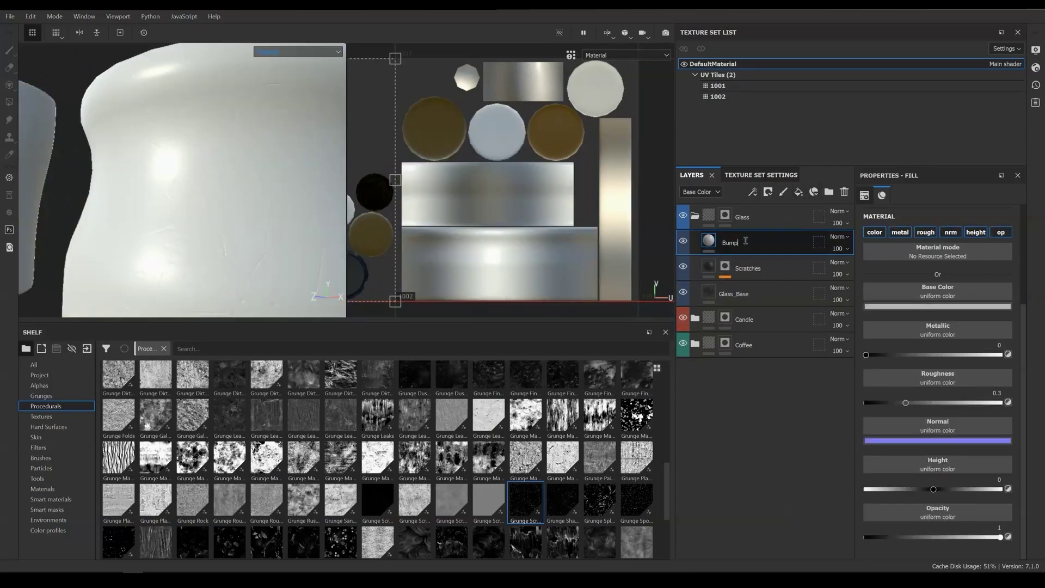
left_click(976, 233, "alt")
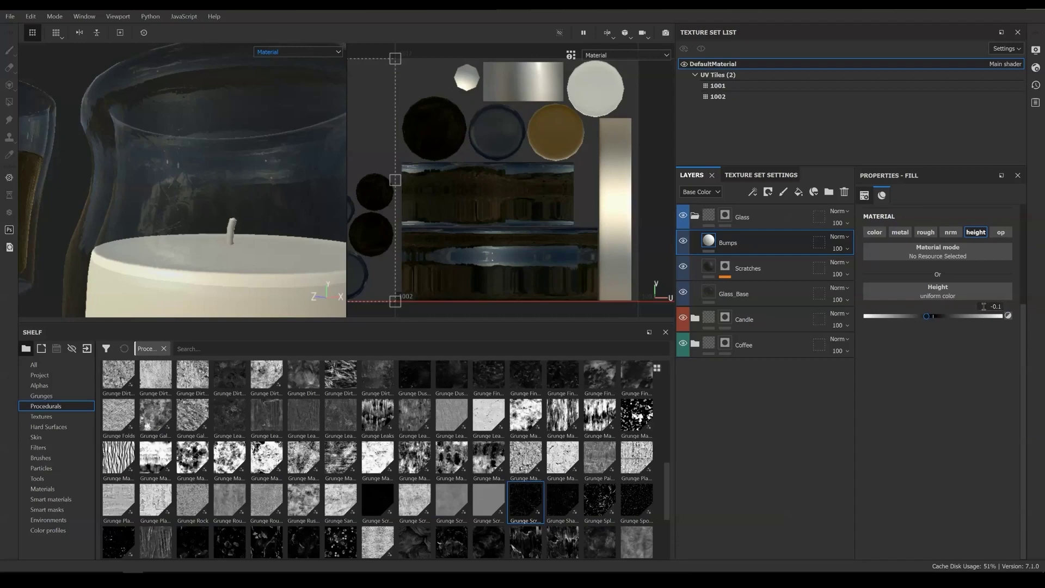
left_click(768, 193)
left_click(779, 219)
Step: Add a fill effect to the Bumps mask using the Cells 4 procedural
left_click(753, 192)
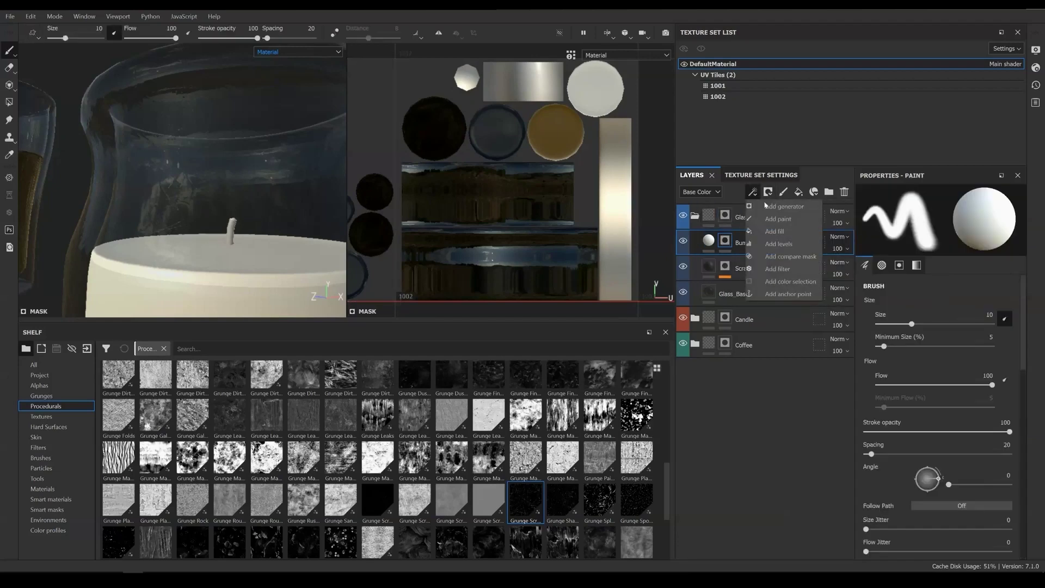
left_click(782, 235)
scroll(417, 462, "up", 10)
left_click_drag(191, 427, 927, 235)
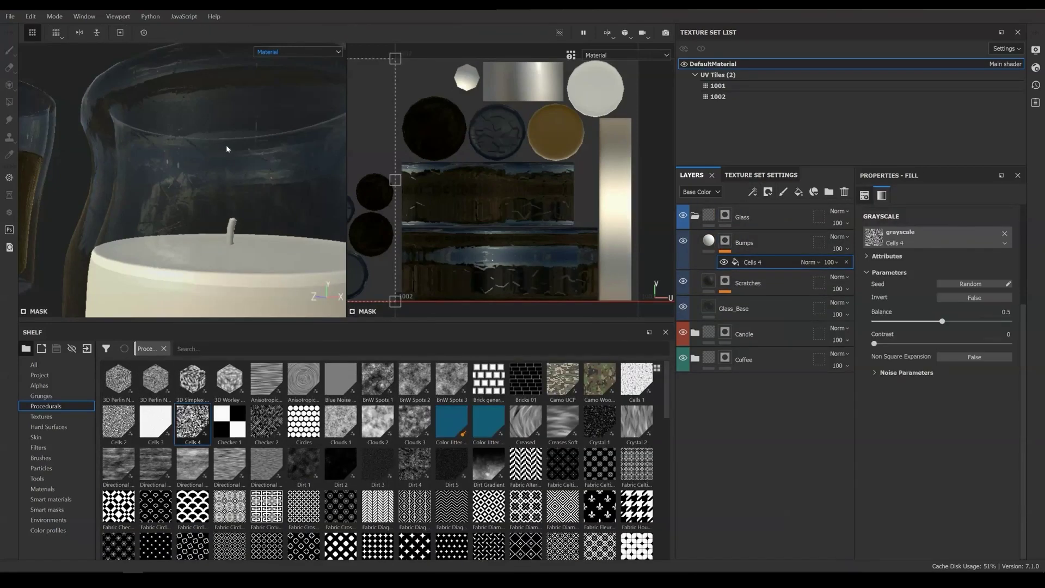
Step: Display the Normal+Height+Mesh channel in the 3D view and switch the Cells 4 fill to tri-planar projection
left_click_drag(227, 149, 231, 130, "alt")
scroll(231, 131, "down", 3)
left_click(278, 52)
left_click(293, 87)
scroll(231, 164, "up", 1)
scroll(934, 321, "up", 5)
left_click(925, 233)
left_click(919, 255)
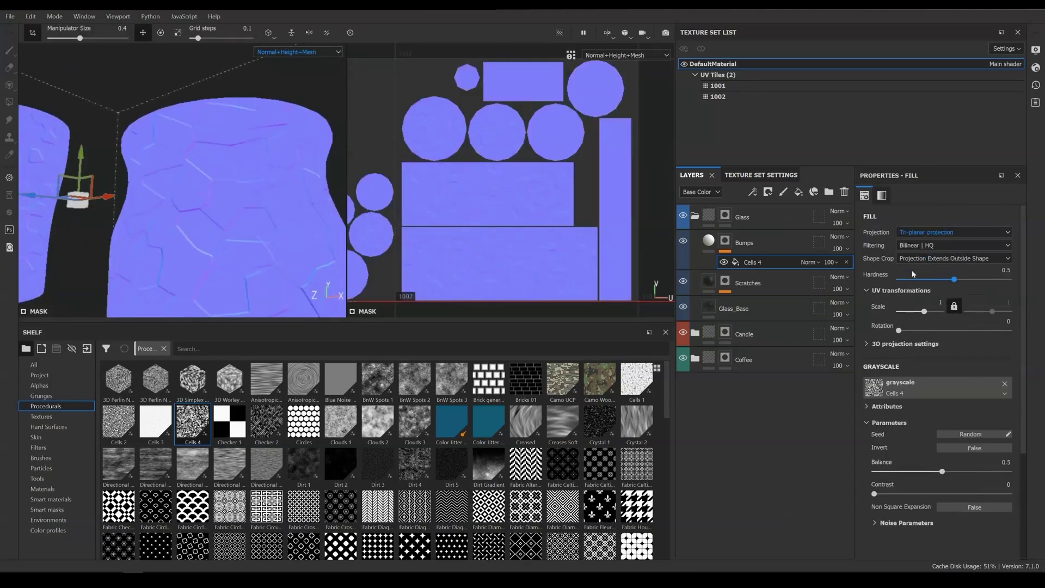
Step: Rotate the Cells 4 pattern by 92.67 and raise its scale to slightly under 46.65
mouse_move(924, 311)
left_mouse_down()
mouse_move(934, 311)
mouse_move(927, 330)
left_mouse_up()
left_click(886, 344)
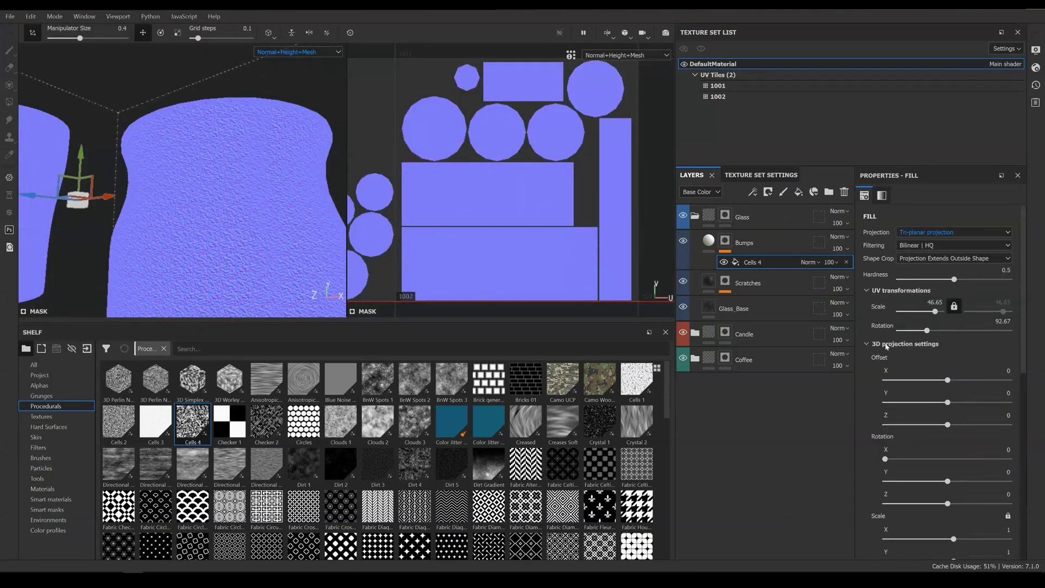
left_click(885, 345)
left_click_drag(231, 179, 220, 173, "alt")
left_click_drag(935, 312, 931, 312)
Step: Set the Bumps layer's height to -0.001
left_click(708, 240)
left_click_drag(927, 453, 933, 454)
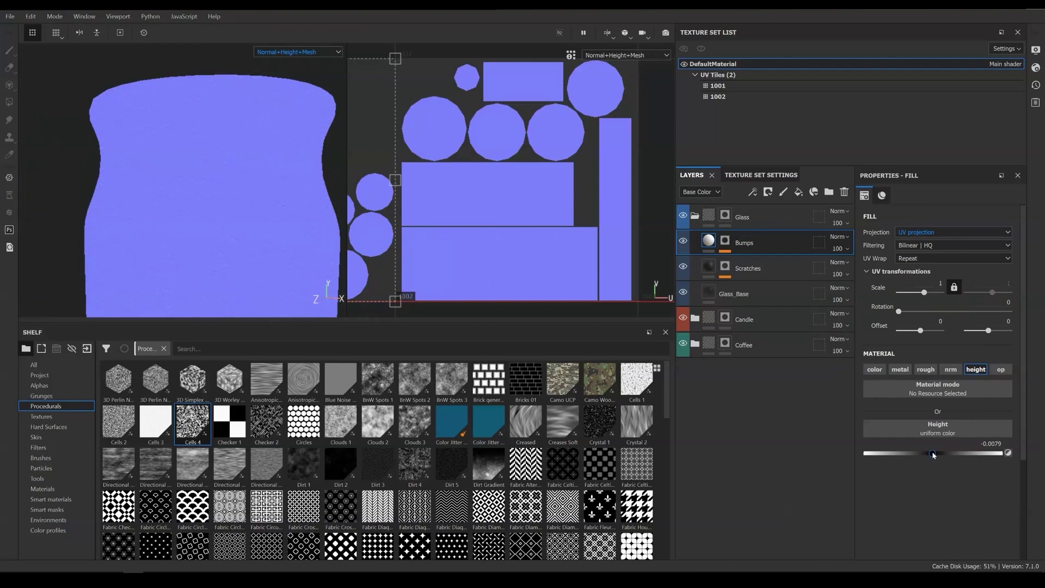
scroll(206, 158, "up", 3)
left_click_drag(213, 163, 254, 230, "alt")
scroll(230, 182, "down", 6)
key("m")
scroll(221, 129, "up", 6)
type("1")
key("Return")
Step: Examine the glass bumps in the Normal+Height+Mesh and Material views, and compare the glass with the Glass folder hidden and shown
left_click_drag(207, 174, 175, 147, "alt")
left_click(298, 52)
left_click(294, 77)
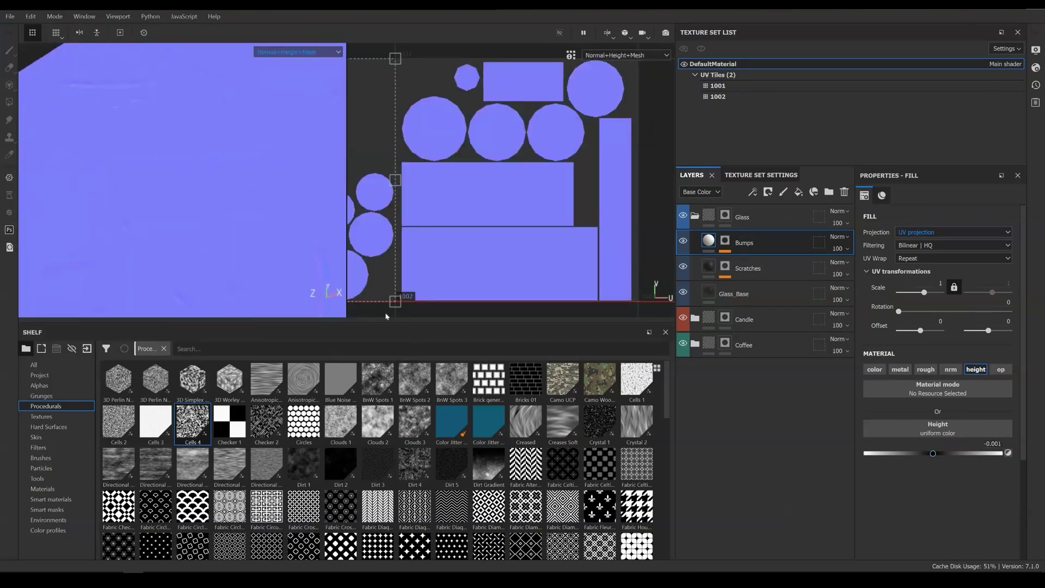
left_click(293, 52)
left_click(283, 59)
left_click_drag(229, 185, 252, 219, "alt")
scroll(252, 219, "up", 3)
left_click(694, 216)
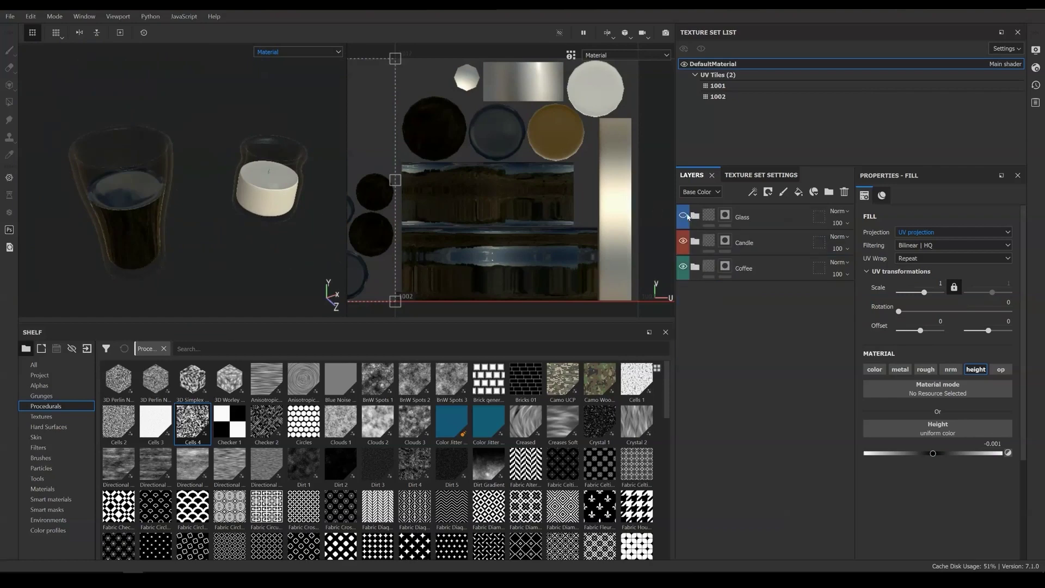
left_click(683, 216)
left_click(683, 216)
left_click(694, 216)
Step: Set the Glass_Base fill layer's base color to near white
left_click(734, 294)
left_click(890, 444)
left_click_drag(914, 490, 880, 468)
Step: Examine the surfaces of the drinking glass and candle jar up close from several angles
right_click_drag(46, 131, 263, 159, "alt")
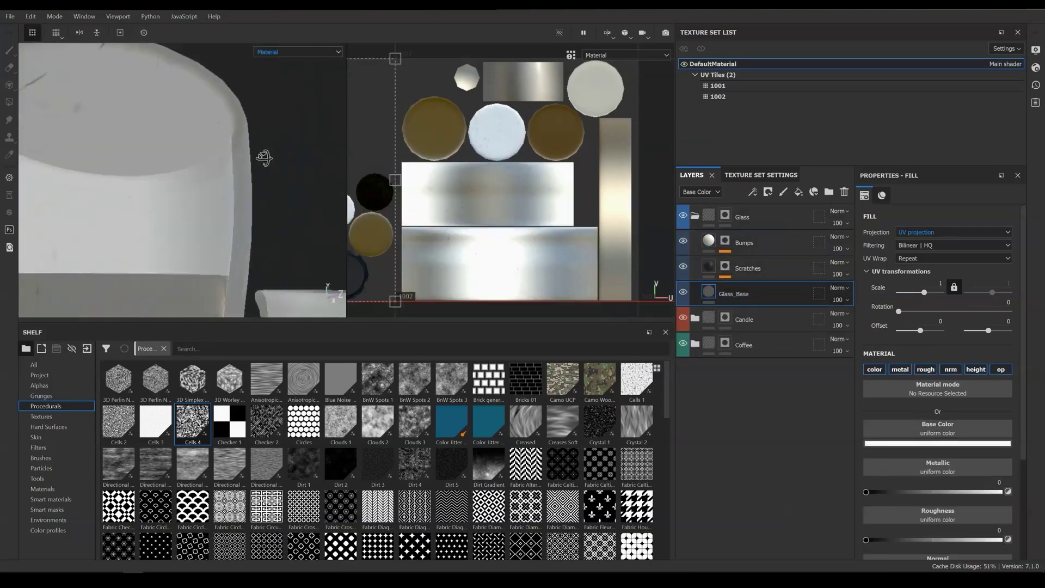
middle_click_drag(263, 158, 187, 187, "alt")
right_click_drag(186, 186, 87, 117, "alt")
left_click_drag(240, 214, 261, 207, "alt")
middle_click_drag(261, 206, 81, 179, "alt")
right_click_drag(81, 179, 98, 113, "alt")
left_click_drag(98, 112, 218, 229, "alt")
right_click_drag(218, 229, 180, 163, "alt")
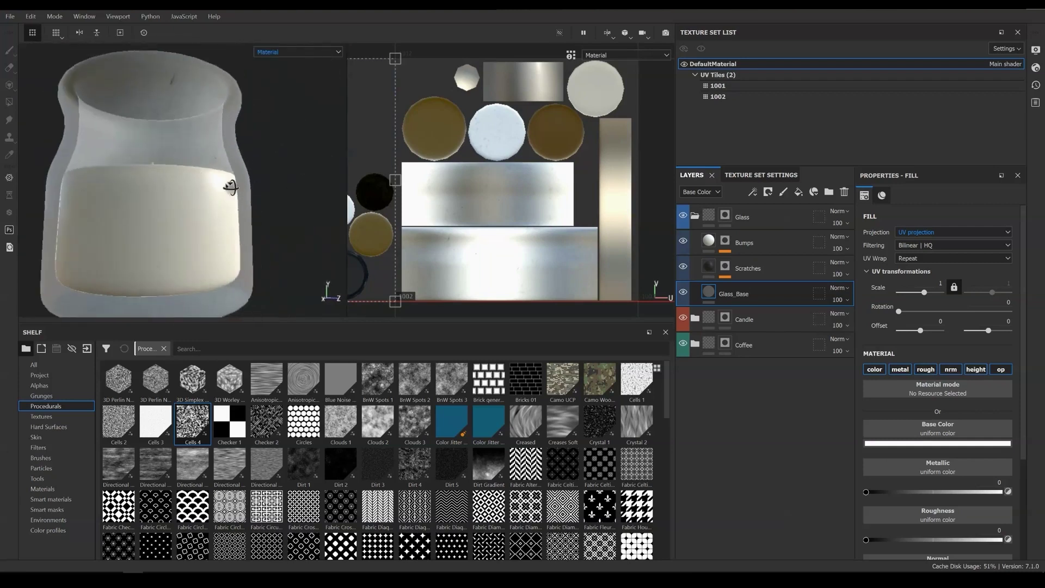
left_click_drag(230, 185, 217, 163, "alt")
middle_click_drag(114, 191, 165, 210, "alt")
right_click_drag(166, 211, 229, 227, "alt")
Step: Enable the roughness channel on the Scratches layer and set its roughness to 0.5
left_click(784, 269)
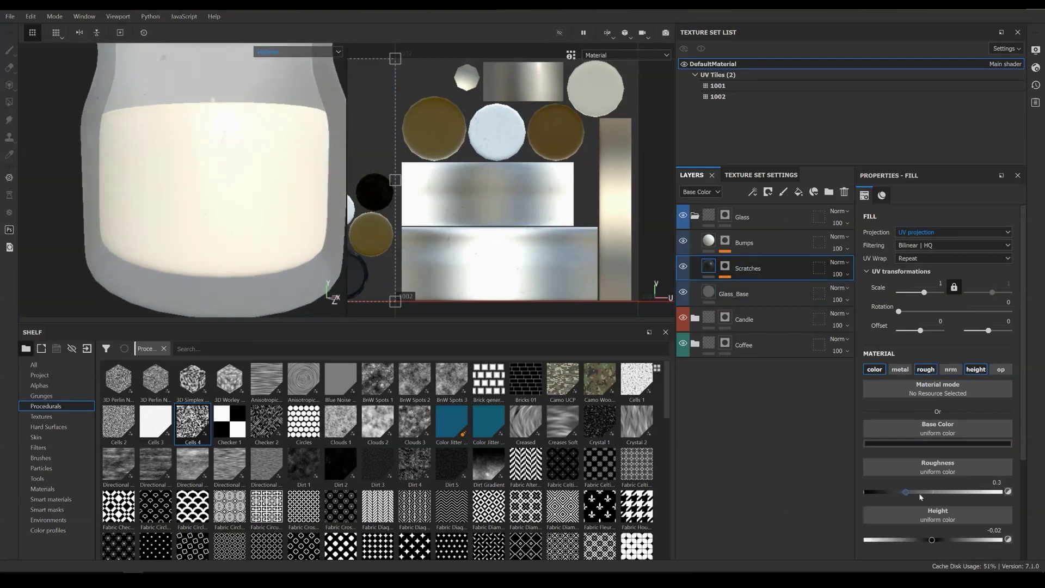
mouse_move(229, 174)
left_mouse_down("alt")
mouse_move(259, 116)
mouse_move(296, 144)
mouse_move(240, 180)
left_mouse_up("alt")
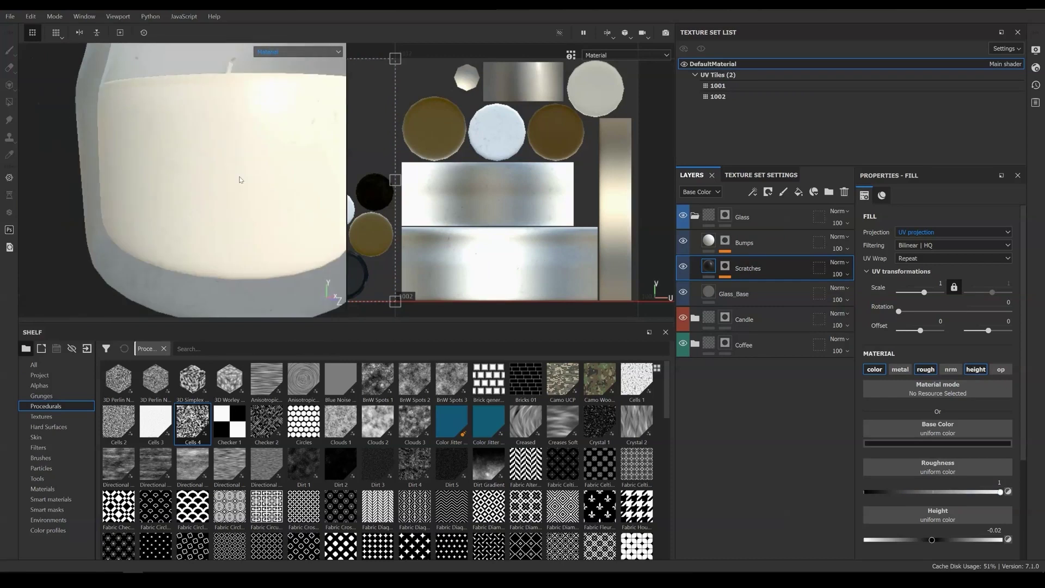
right_click_drag(240, 180, 217, 157, "alt")
left_click_drag(262, 174, 310, 187, "alt")
left_click_drag(262, 163, 265, 201, "alt")
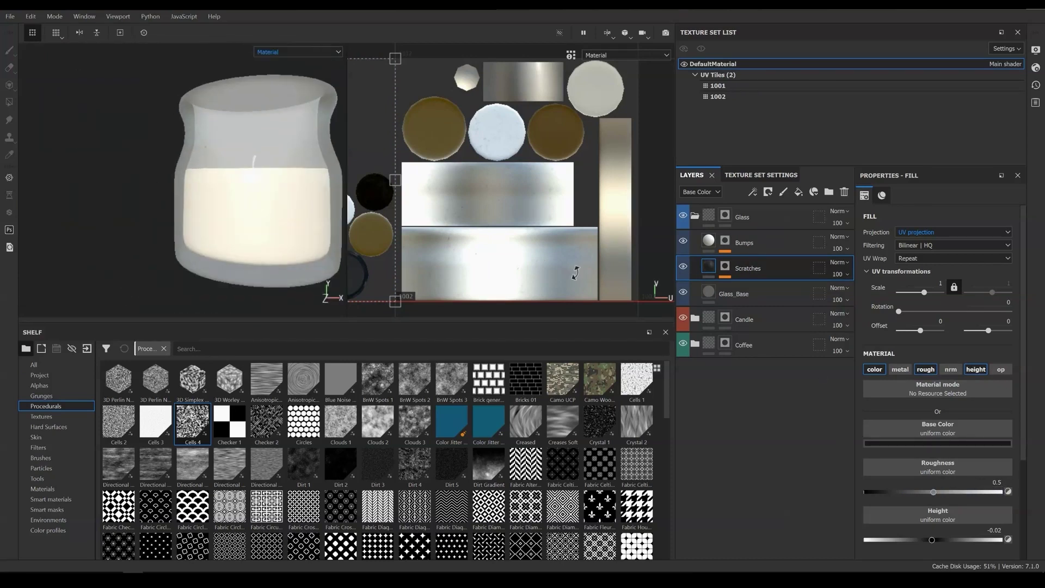
Step: Set the Glass_Base fill layer's base color to black and collapse the Glass folder
left_click(762, 294)
left_click(920, 443)
left_click_drag(920, 517, 874, 568)
left_click(695, 216)
left_click_drag(163, 32, 186, 180, "alt")
right_click_drag(186, 180, 279, 210, "alt")
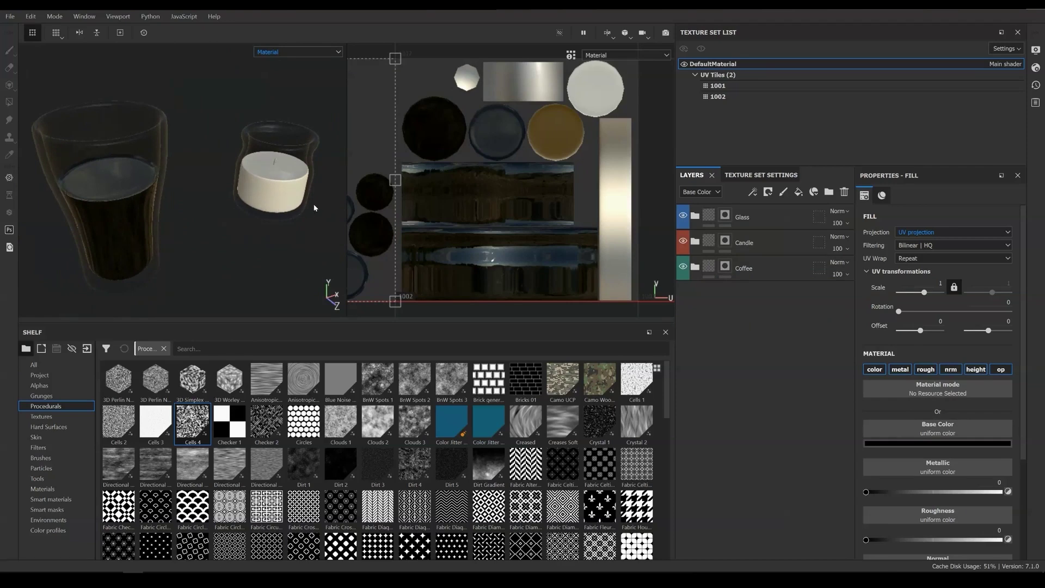
Step: Save the project as Coffee and Candle in a new Substance Painter folder inside Env_Project
key("ctrl+s")
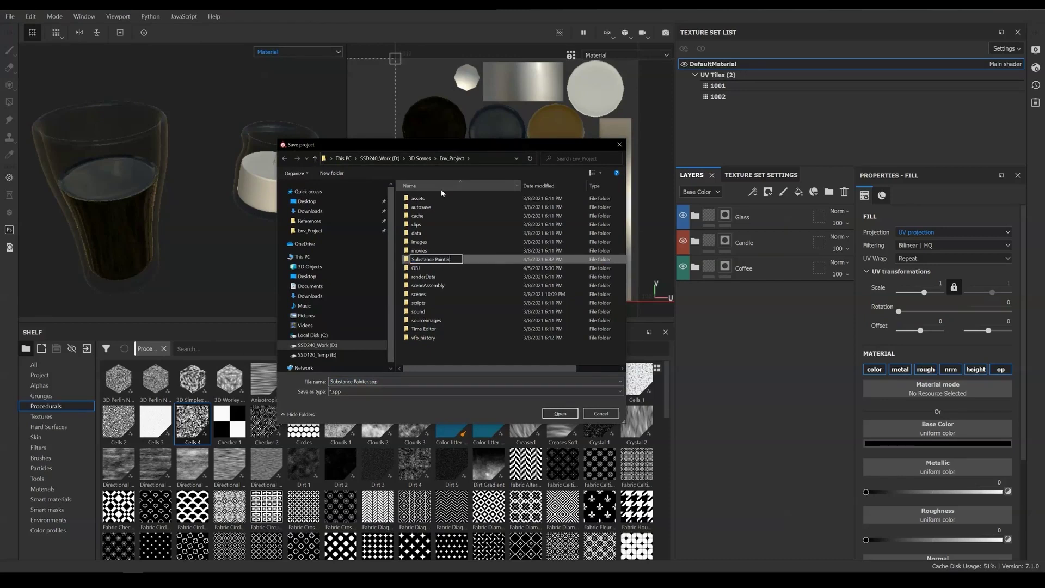
key("Return")
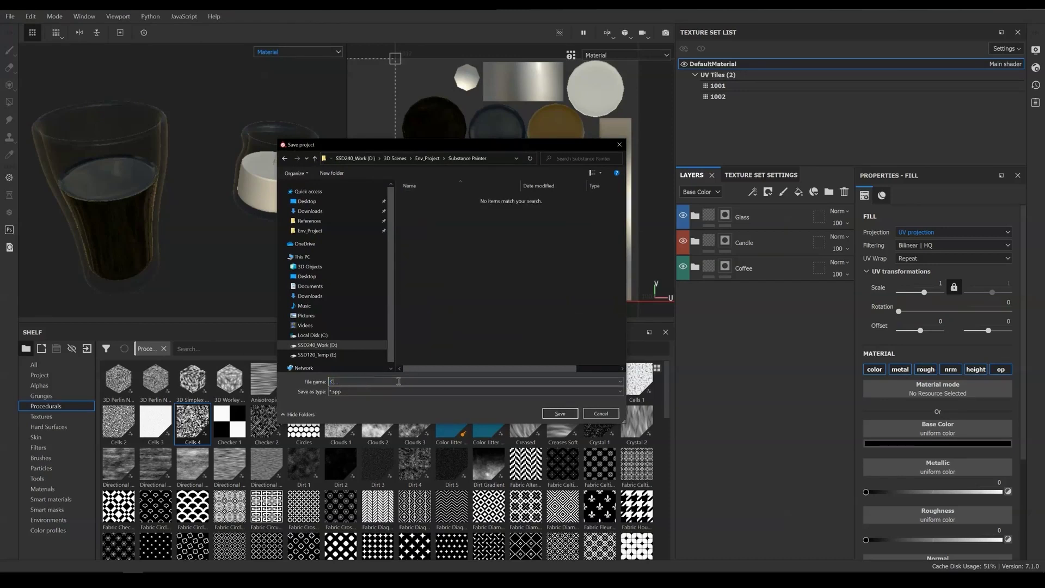
type("Coffee and Candle")
key("Return")
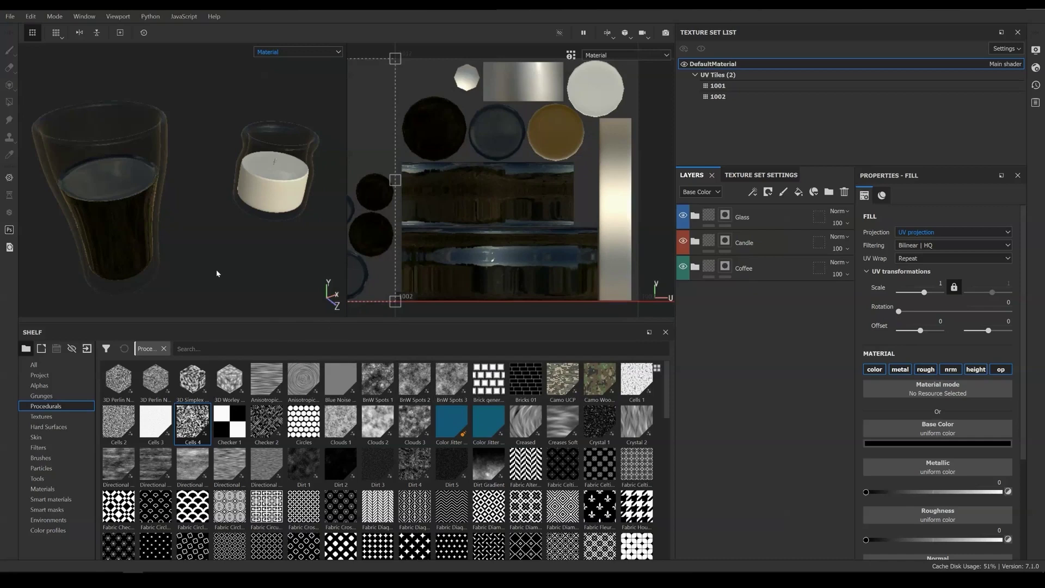
Step: Add a fill layer with only the height channel above the existing fill in the candle's String folder
left_click_drag(216, 273, 164, 266, "alt")
middle_click_drag(272, 256, 215, 331, "alt")
mouse_move(215, 305)
right_mouse_down("alt")
mouse_move(157, 217)
mouse_move(215, 303)
right_mouse_up("alt")
middle_click_drag(204, 244, 216, 133, "alt")
left_click_drag(216, 133, 196, 254, "alt")
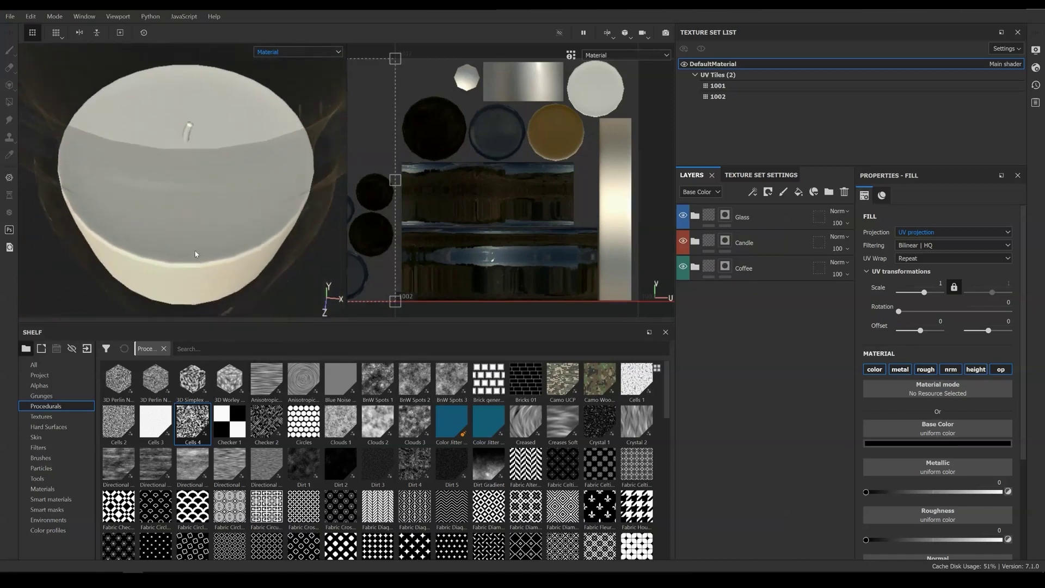
middle_click_drag(189, 130, 180, 161, "alt")
right_click_drag(180, 161, 493, 439, "alt")
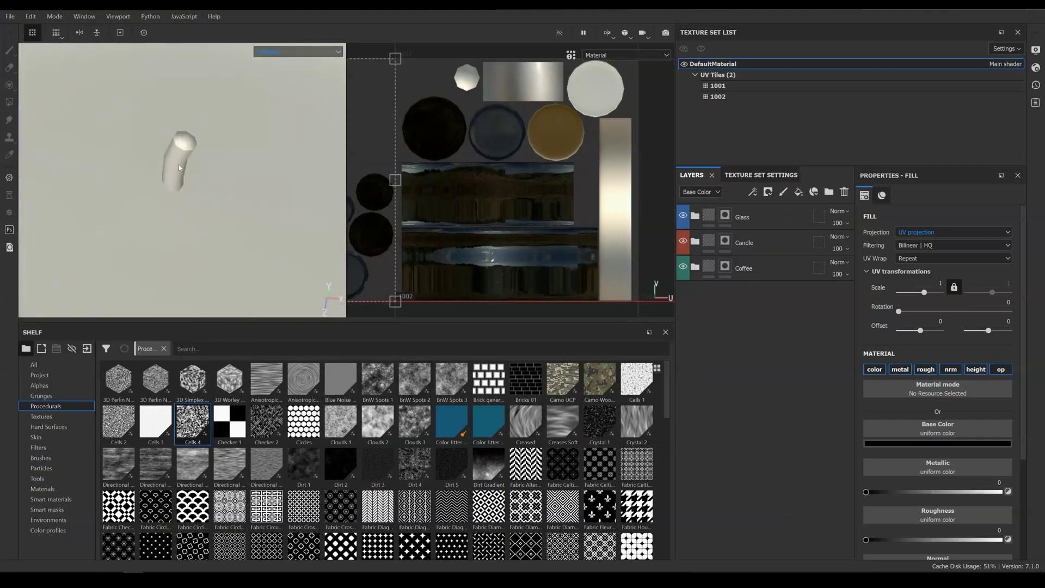
left_click_drag(208, 254, 184, 103, "alt")
left_click(695, 242)
left_click(706, 266)
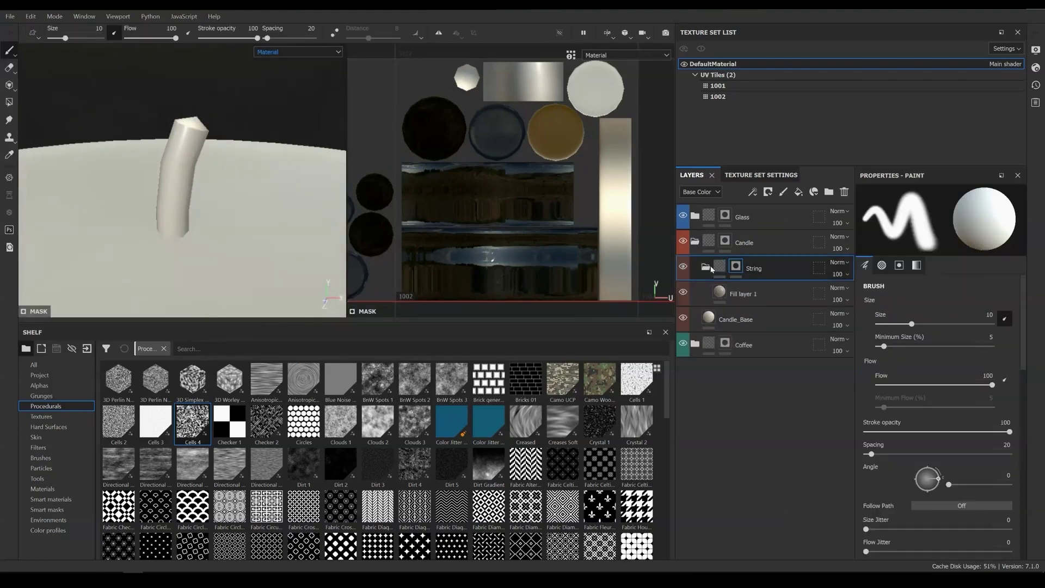
left_click(747, 294)
left_click(813, 192)
left_click(975, 369)
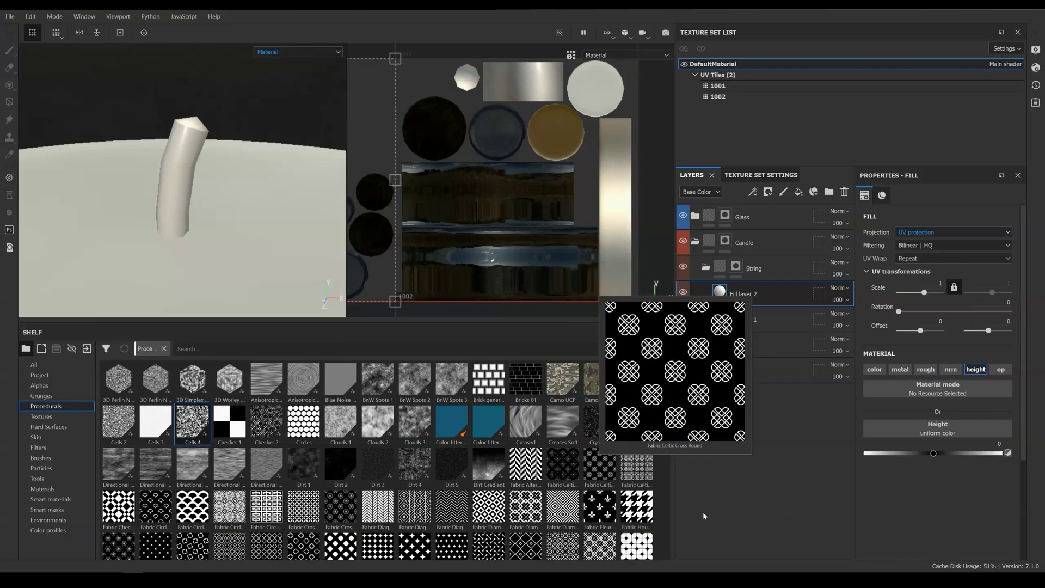
Step: Rename the wick's two fill layers String_Base and String_Pattern, and add a black mask to String_Pattern
scroll(479, 479, "down", 3)
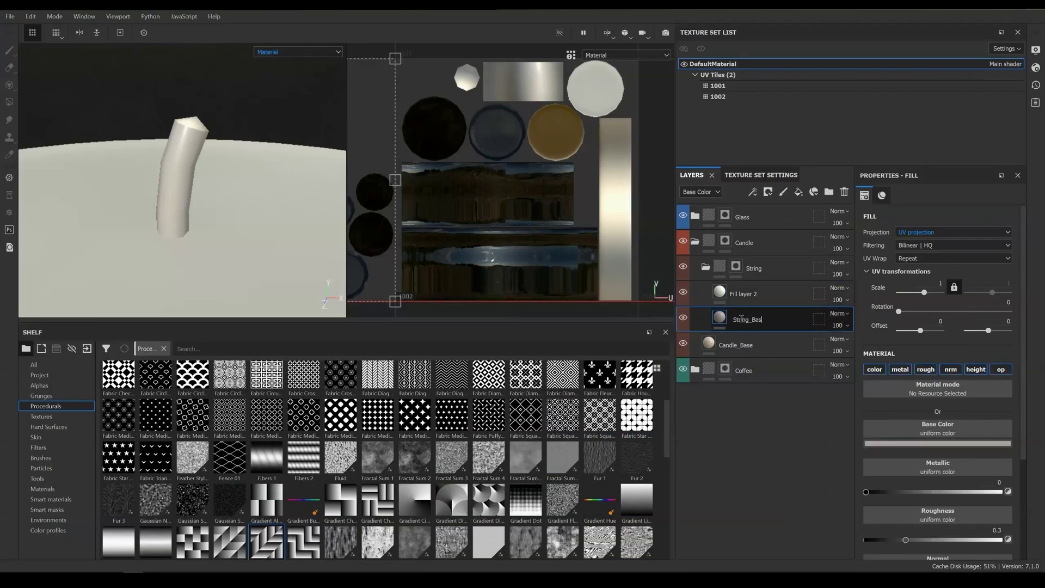
double_click(743, 294)
type("String_Pattern")
left_click(767, 192)
left_click(787, 216)
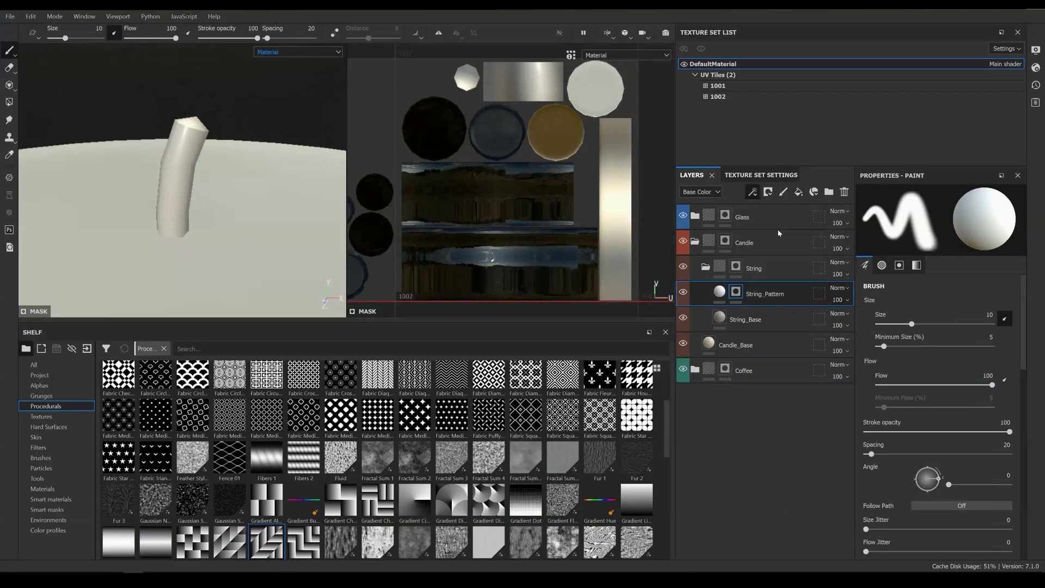
Step: Apply the Gradient Weave Angle Rotated pattern to the String_Pattern mask and push the layer's height further negative
left_click(720, 291)
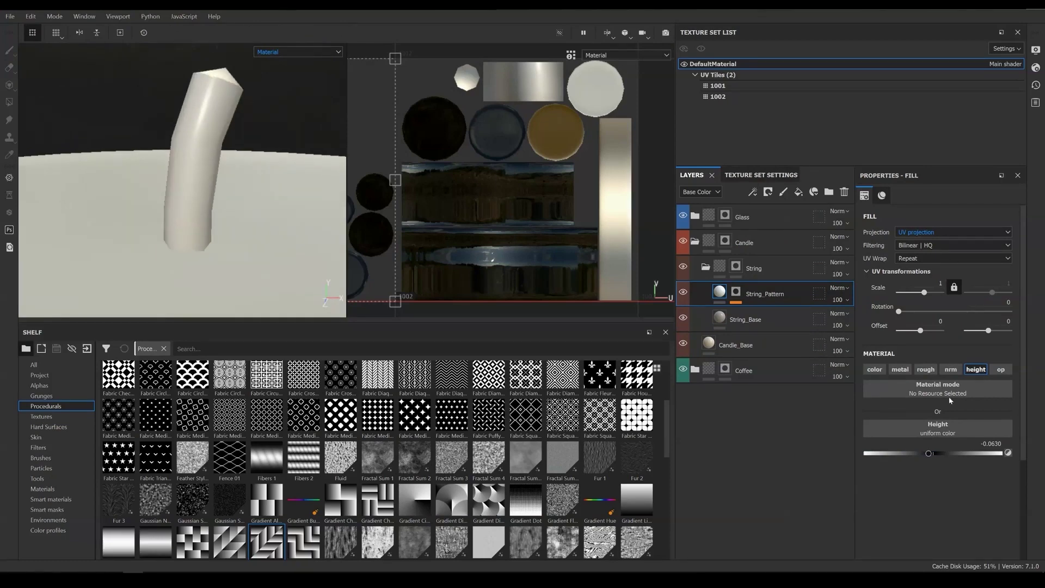
left_click(736, 293)
left_click(773, 313)
left_click_drag(231, 159, 222, 191, "alt")
left_click(719, 291)
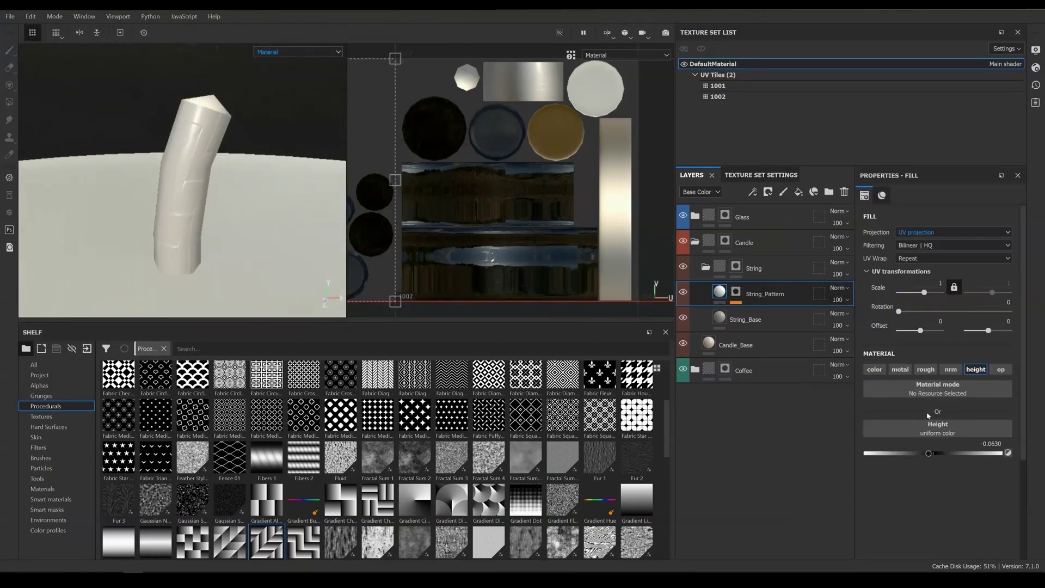
left_click_drag(933, 452, 897, 453)
left_click_drag(234, 223, 230, 192, "alt")
scroll(209, 198, "down", 5)
scroll(207, 193, "up", 6)
Step: Duplicate the weave fill in the String_Pattern mask, blend the upper copy in Multiply mode and set its UV scale to 41.74
left_click(732, 320)
scroll(925, 403, "down", 4)
left_click(736, 292)
left_click(763, 316)
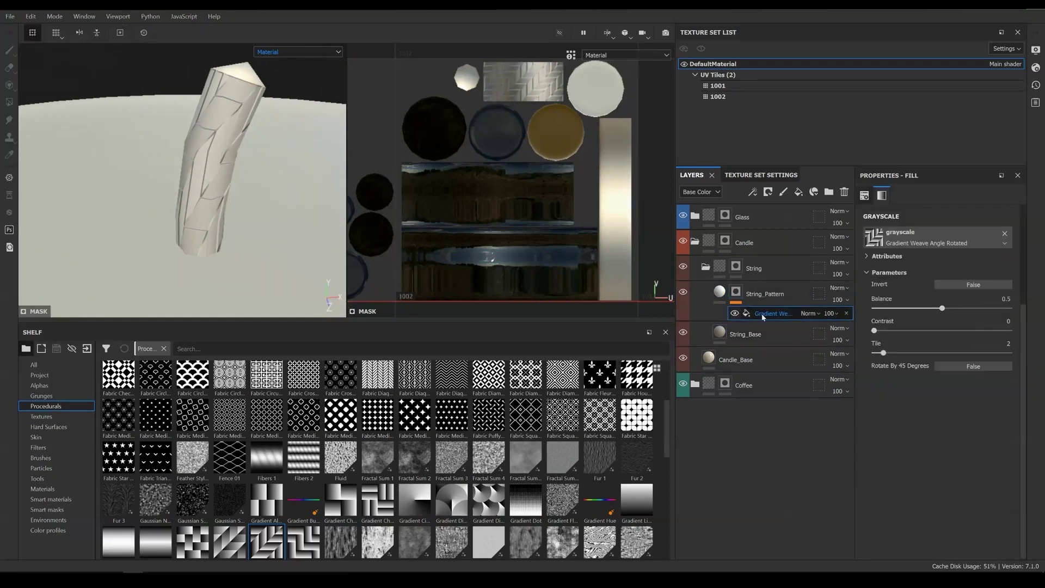
left_click(810, 314)
left_click(818, 55)
scroll(925, 294, "up", 4)
left_click_drag(921, 293, 933, 294)
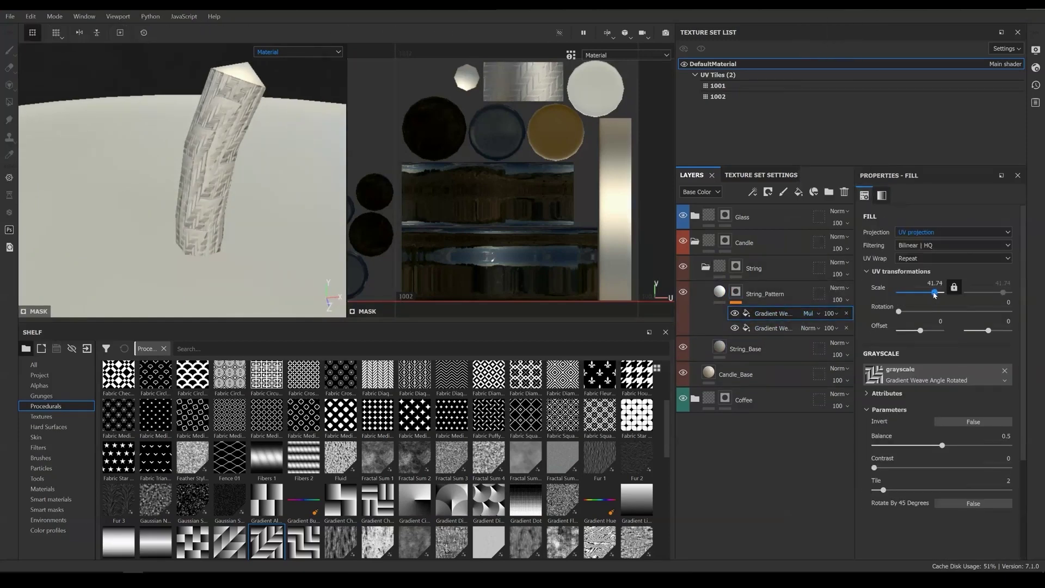
Step: Set the UV scale of the weave fill in the String_Pattern mask to 10
mouse_move(231, 158)
left_mouse_down("alt")
mouse_move(207, 187)
mouse_move(229, 164)
mouse_move(236, 254)
mouse_move(247, 226)
left_mouse_up("alt")
left_click(736, 294)
left_click(736, 266)
left_click(767, 314)
left_click(931, 284)
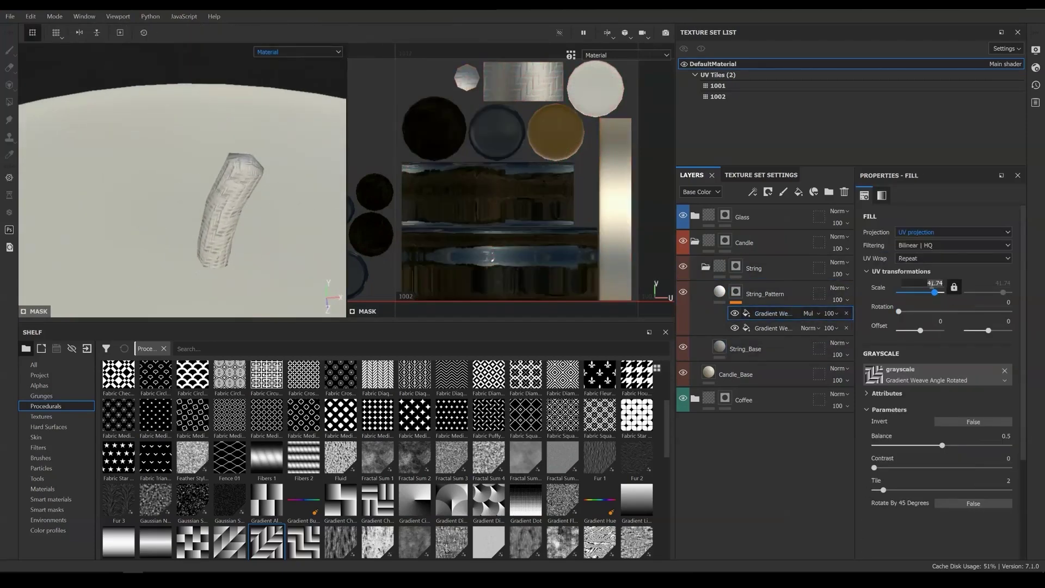
type("10")
key("Return")
Step: Add a fill layer above Coffee_Base in the Coffee folder and place it in its own group
scroll(263, 236, "down", 10)
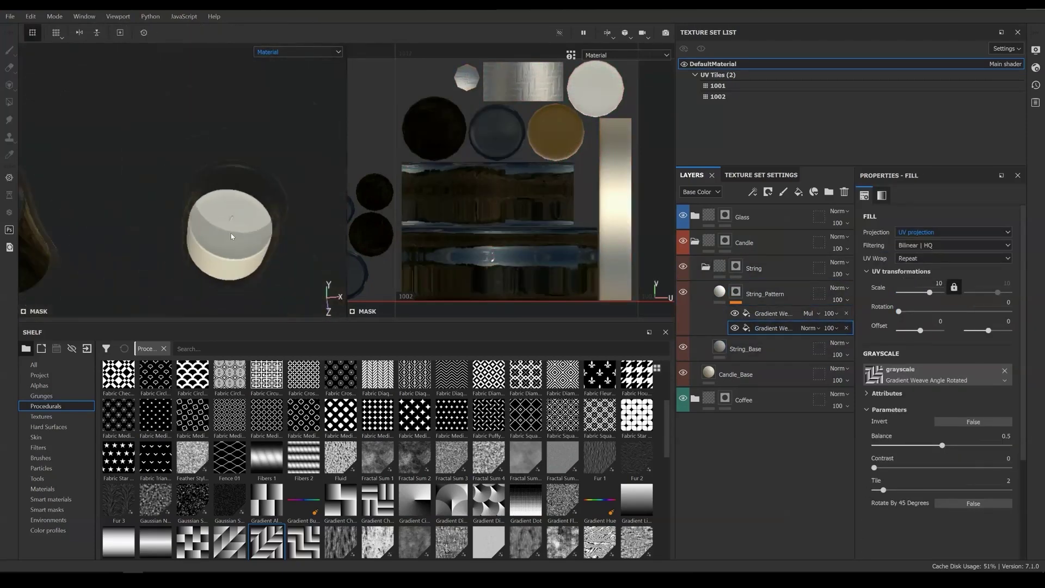
left_click_drag(233, 236, 214, 214, "alt")
scroll(222, 170, "up", 2)
left_click(695, 242)
left_click(695, 268)
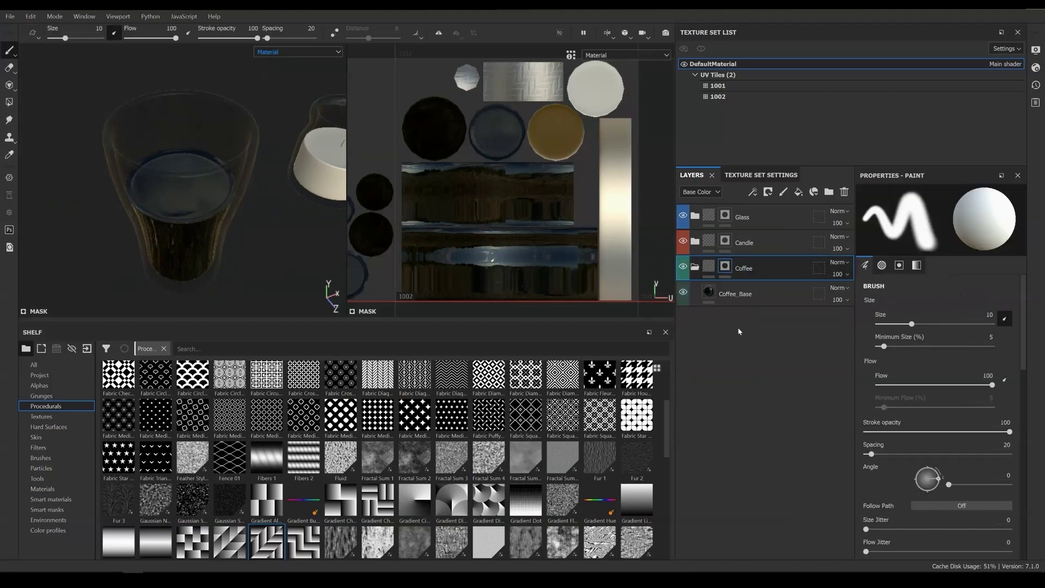
left_click(798, 191)
key("ctrl+g")
Step: Name the new group Foam and its fill layer Foam_Base
double_click(727, 294)
type("Foam")
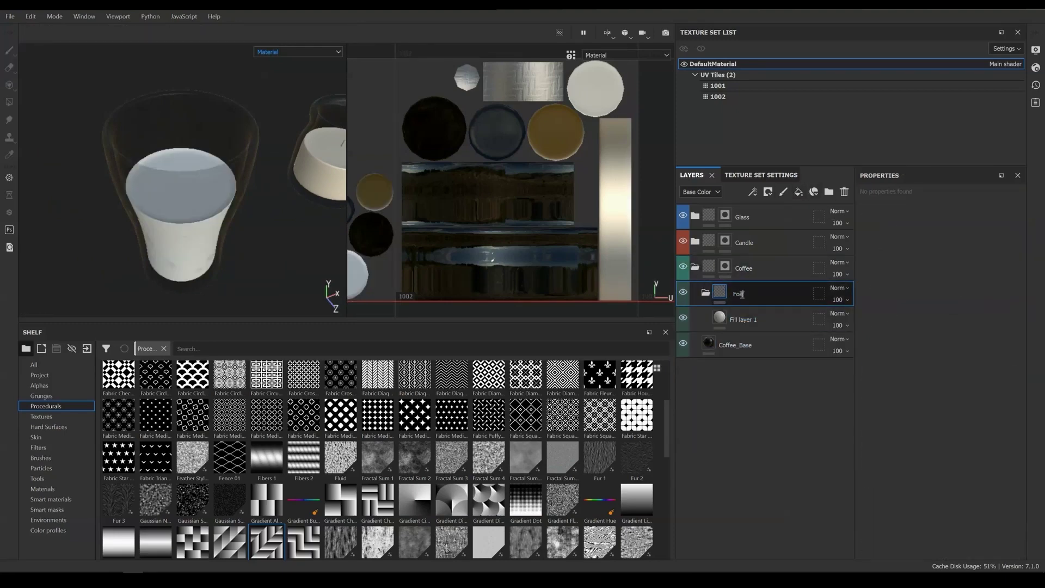
key("Return")
double_click(740, 319)
type("Foam_Base")
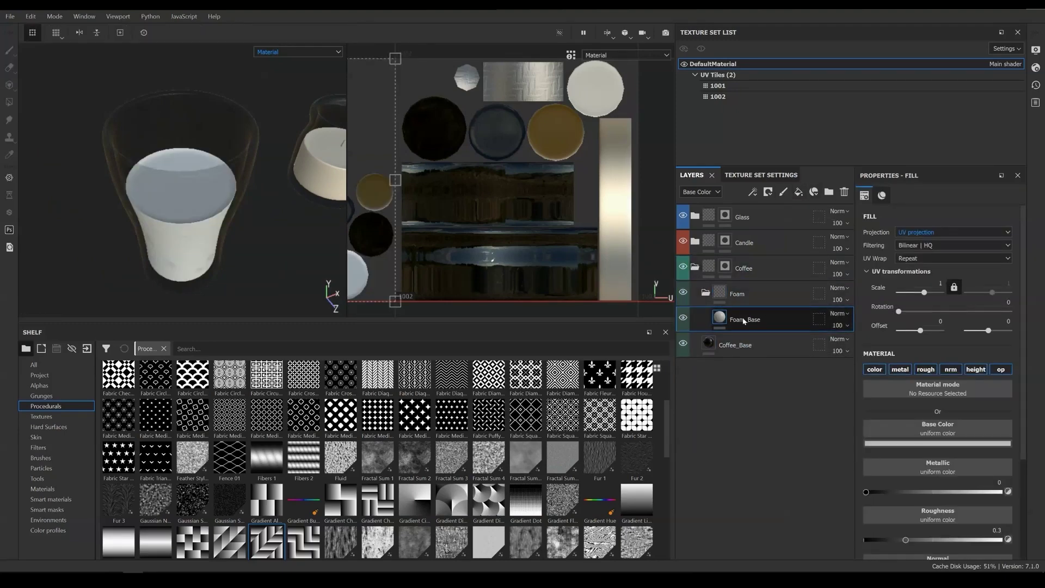
Step: Set the Foam_Base layer's base color to a milky brown and raise its roughness
left_click(934, 443)
left_click(917, 514)
left_click(986, 545)
left_click(915, 513)
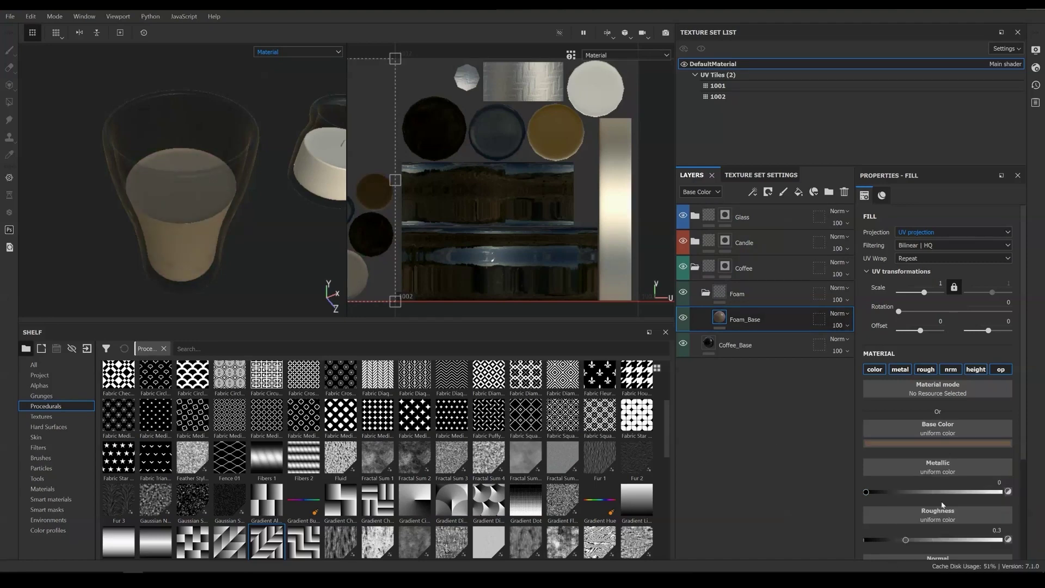
scroll(937, 508, "down", 1)
left_click(936, 507)
left_click(981, 498)
key("Return")
Step: Add a black mask to the Foam folder and polygon-fill the coffee's top surface and the upper edge of its side
left_click(741, 294)
left_click(813, 192)
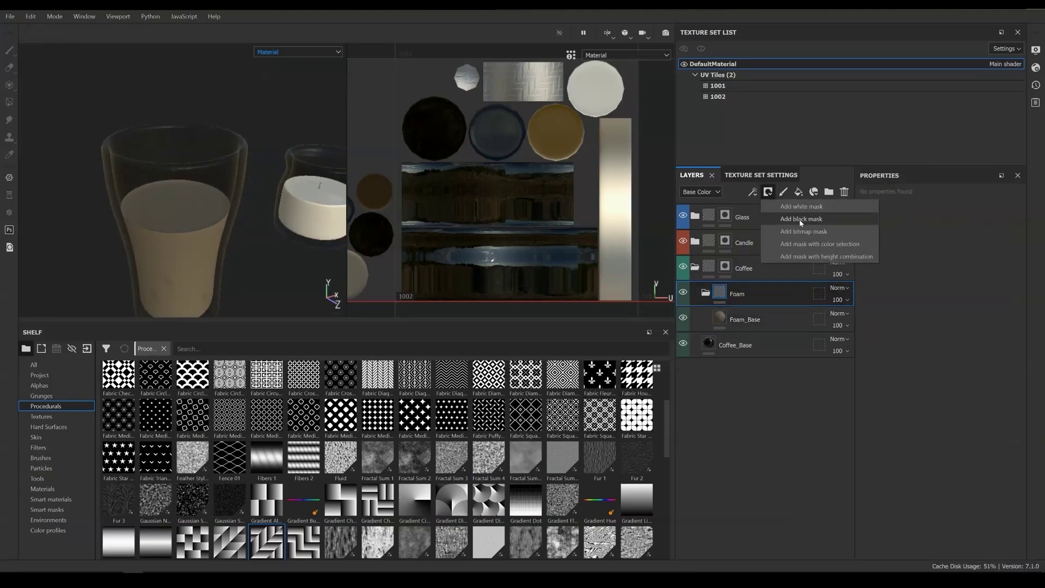
left_click(797, 218)
key("4")
scroll(525, 228, "up", 5)
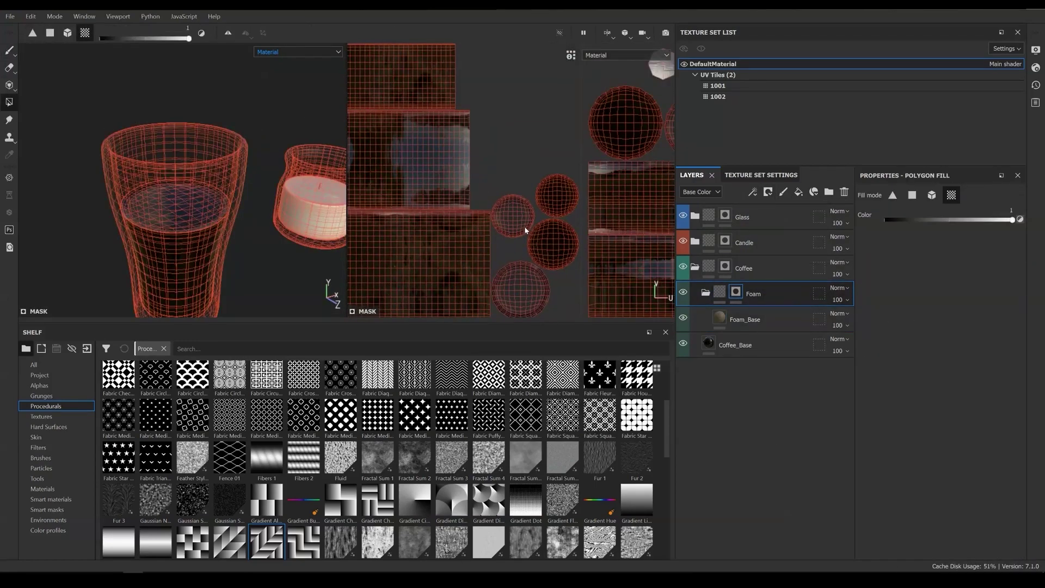
middle_click_drag(228, 218, 240, 209, "alt")
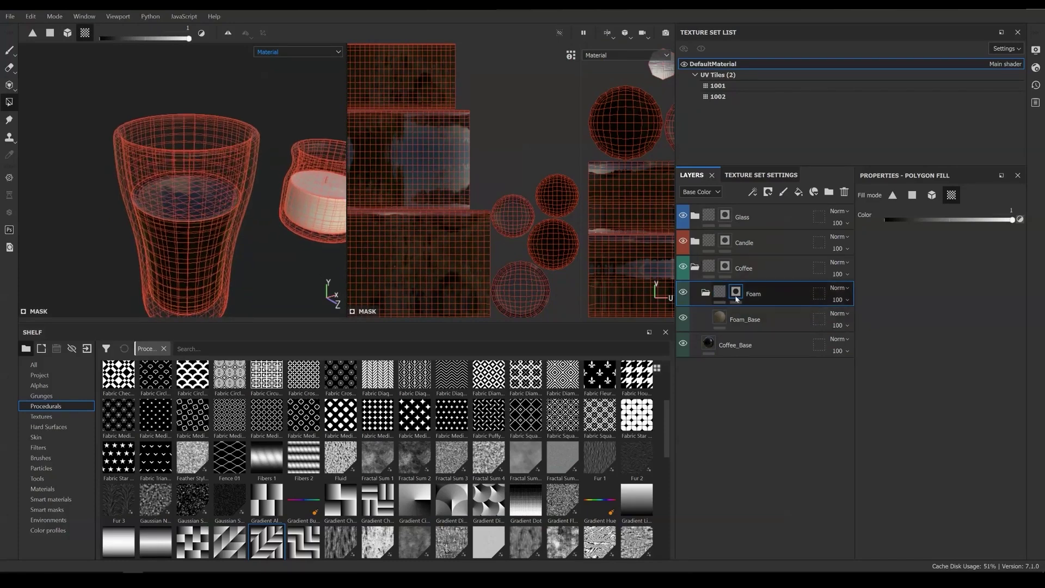
left_click_drag(192, 150, 187, 193, "alt")
left_click(187, 193)
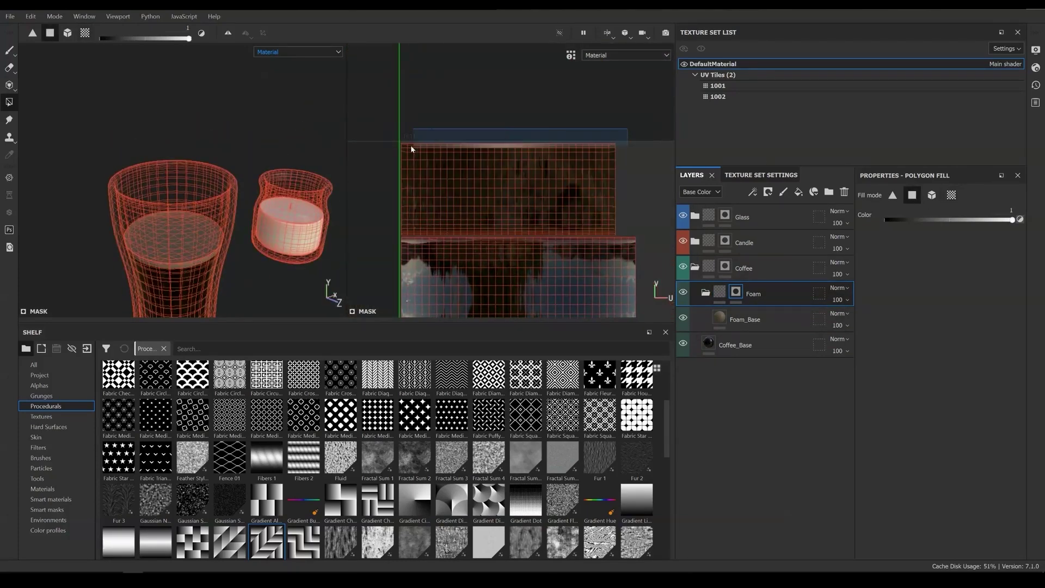
left_click_drag(411, 145, 410, 144)
Step: Set the balance to 0.82 and contrast to 0.36 for the Dirt 3 mask on the foam's Fill layer 1
left_click_drag(159, 239, 166, 228, "alt")
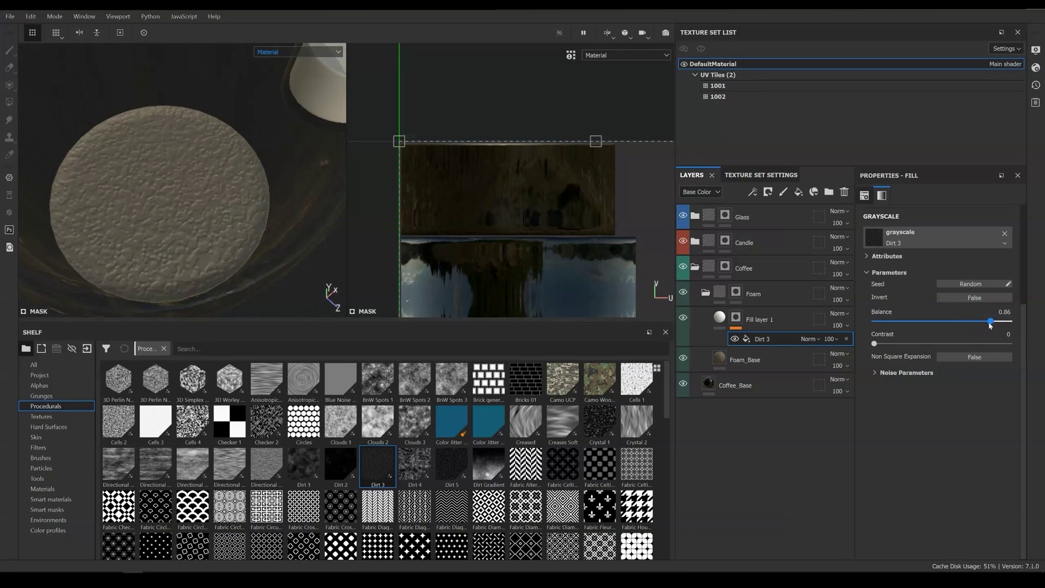
left_click_drag(990, 321, 985, 322)
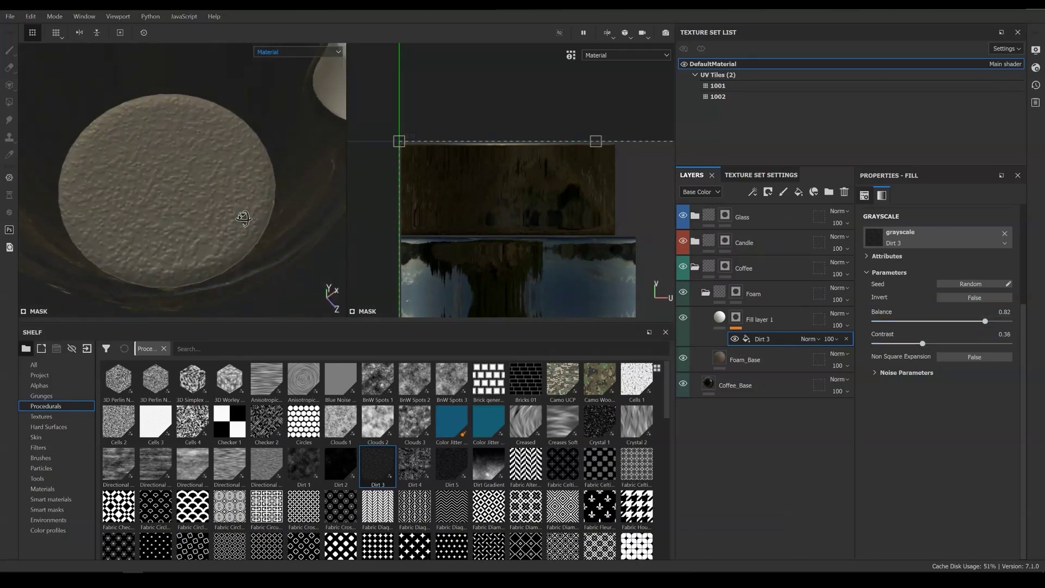
left_click_drag(244, 219, 249, 226, "alt")
Step: Enable color and roughness on the foam's Fill layer 1, with a near-black base color and roughness 0
left_click(719, 317)
left_click(874, 232)
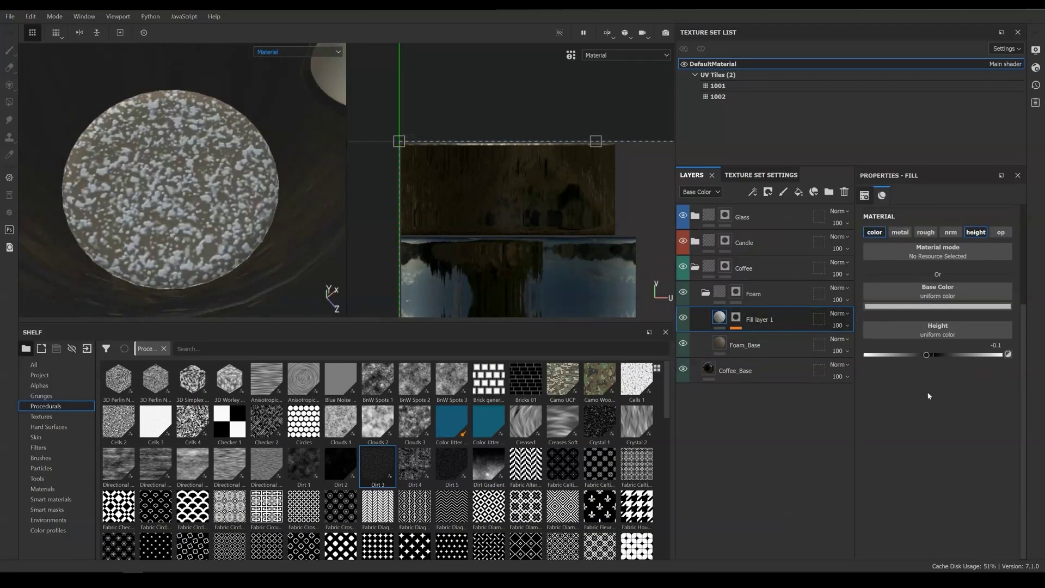
left_click(920, 306)
left_click_drag(905, 396, 863, 410)
left_click(863, 411)
scroll(243, 226, "down", 4)
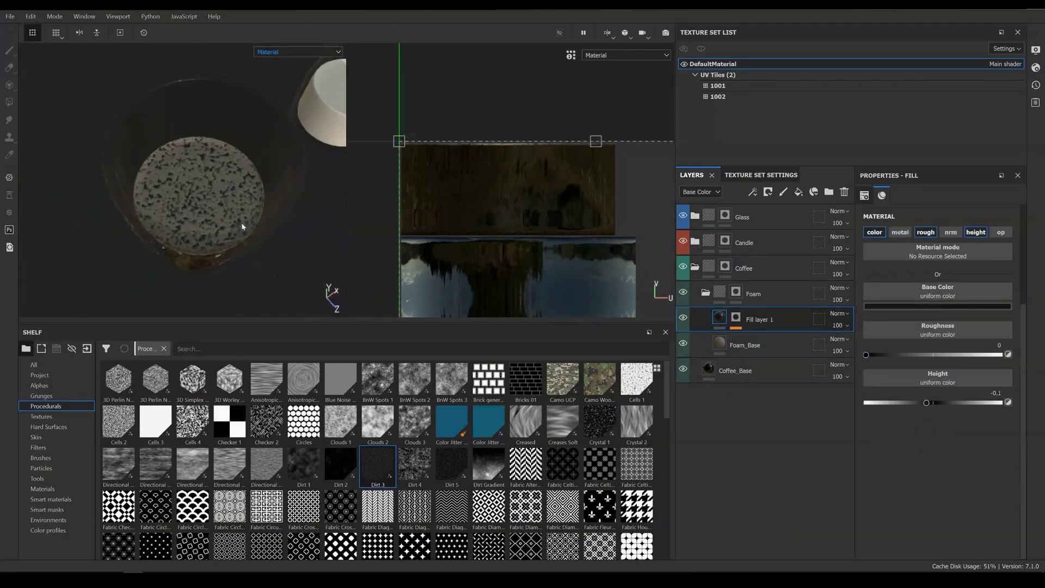
Step: Set the UV scale of the Dirt 3 fill in the foam layer's mask to 5
left_click(736, 317)
left_click_drag(921, 292, 924, 292)
left_click_drag(226, 253, 219, 219, "alt")
scroll(220, 219, "down", 3)
scroll(220, 219, "up", 5)
left_click_drag(924, 293, 929, 292)
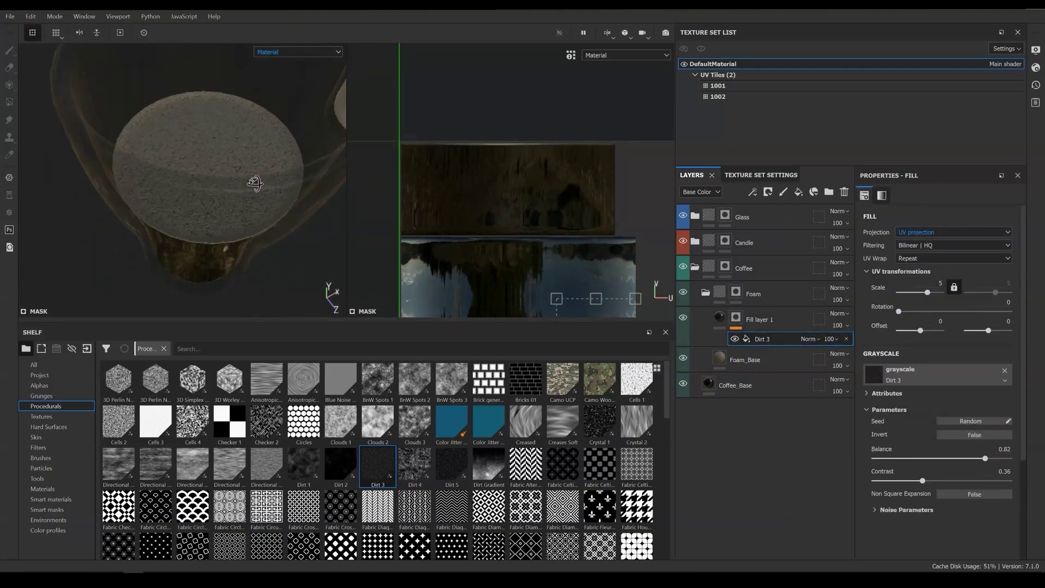
Step: Duplicate the Dirt 3 fill in the foam layer's mask and blend the upper copy in Screen mode
left_click_drag(255, 183, 240, 251, "alt")
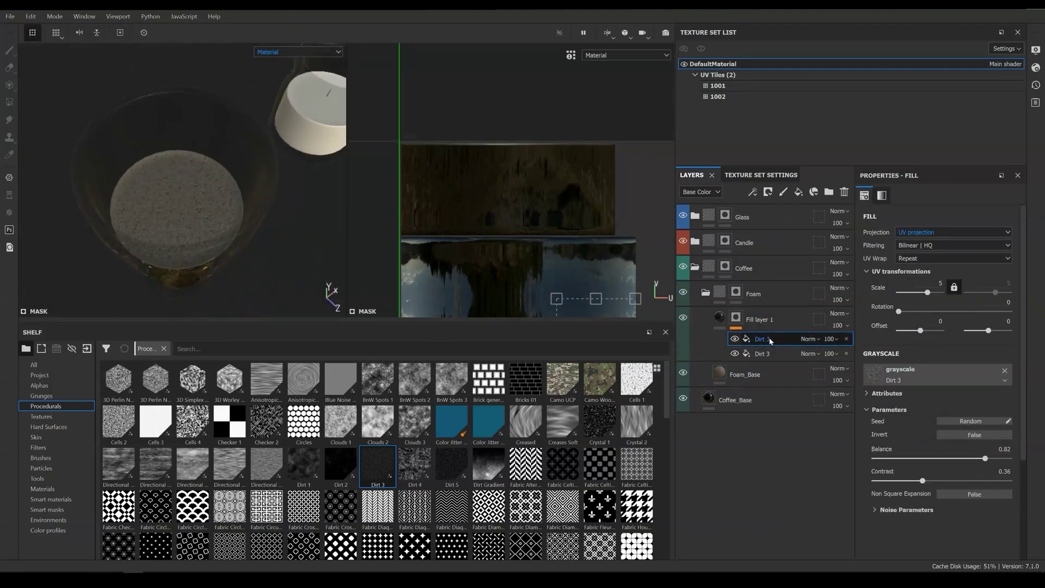
left_click(815, 340)
left_click(828, 62)
scroll(219, 196, "up", 3)
left_click(811, 339)
left_click(827, 194)
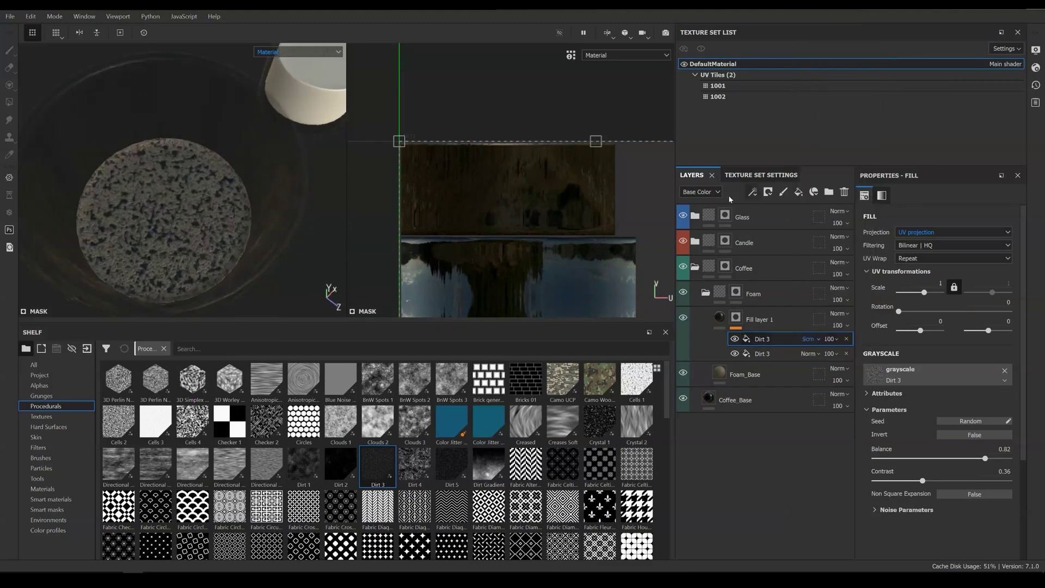
Step: Set the upper Dirt 3 fill's UV scale to -0.62 and its balance to 0.48
left_click_drag(223, 218, 220, 203, "alt")
left_click_drag(924, 293, 921, 295)
left_click_drag(222, 202, 224, 214, "alt")
left_click_drag(921, 292, 916, 294)
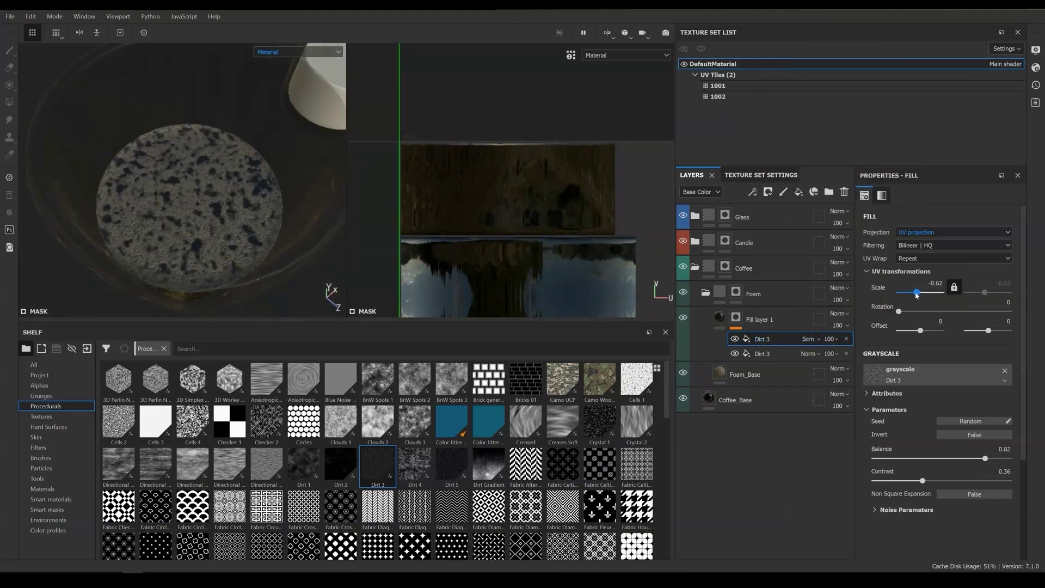
left_click_drag(985, 458, 938, 459)
Step: Save the project
scroll(238, 229, "down", 5)
left_click_drag(240, 245, 238, 216, "alt")
scroll(238, 216, "up", 3)
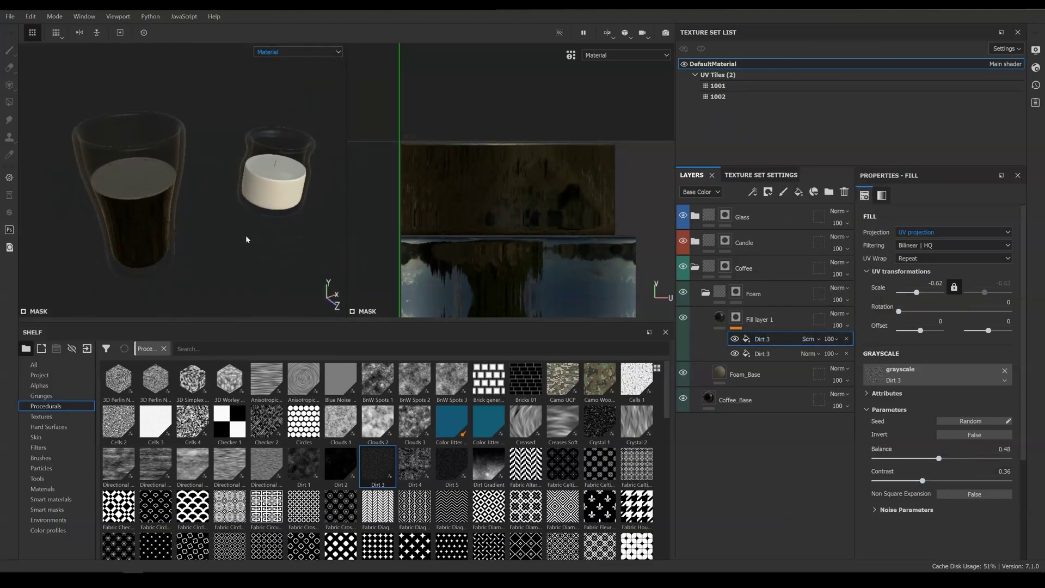
left_click(10, 17)
left_click(32, 118)
Step: Raise the Candle_Base fill layer's roughness to about 0.5
scroll(191, 188, "up", 6)
left_click_drag(232, 203, 114, 188, "alt")
left_click(695, 241)
left_click(695, 318)
left_click(710, 294)
scroll(993, 466, "down", 2)
scroll(115, 188, "up", 2)
left_click_drag(906, 475, 935, 478)
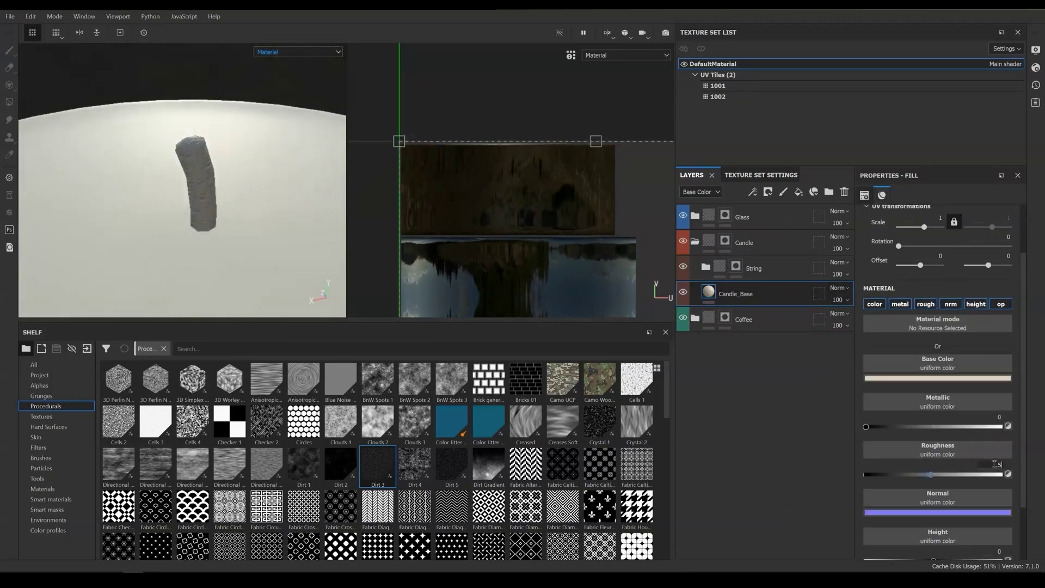
Step: Add a fill layer above Candle_Base with only the roughness channel and set its roughness to 0.1063
left_click(798, 192)
left_click(1000, 304)
left_click(975, 304)
left_click(950, 304)
left_click(900, 304)
left_click(875, 304)
left_click_drag(906, 388, 876, 393)
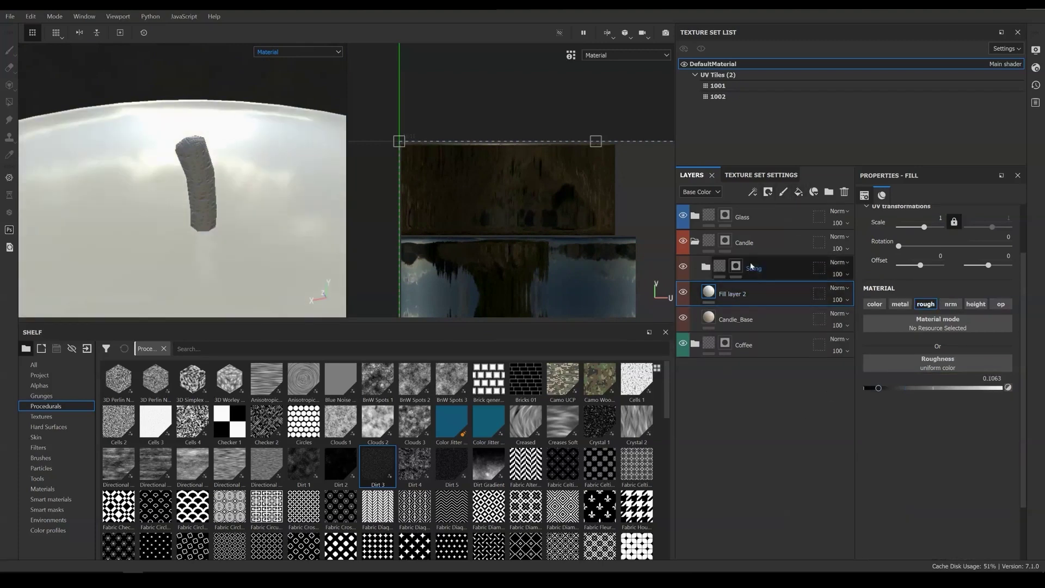
Step: Rename the new roughness fill layer above Candle_Base as "Roughness Variation"
left_click(767, 192)
double_click(769, 298)
type("Roughness Variatio")
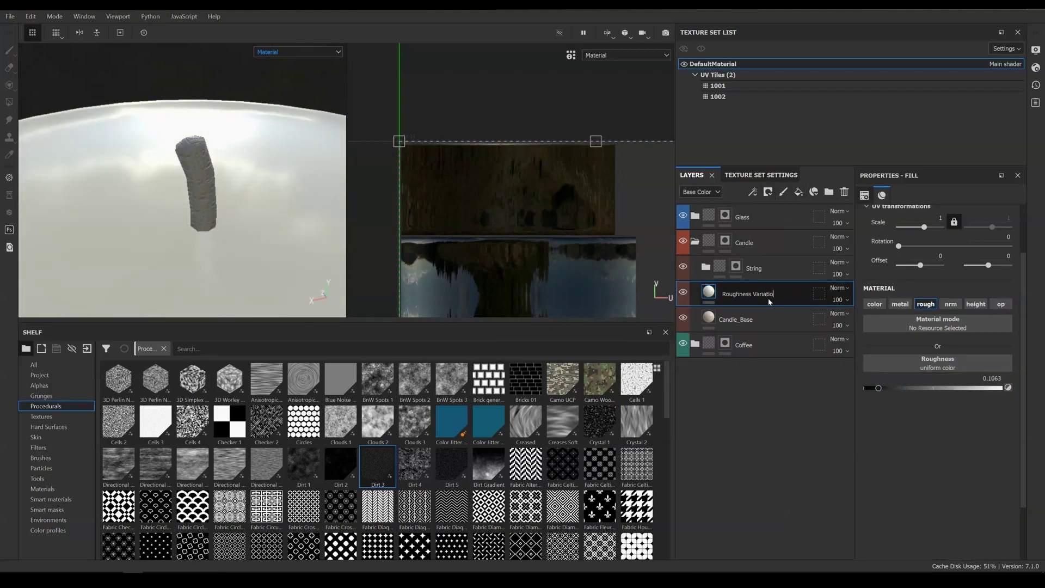
type("n")
key("Return")
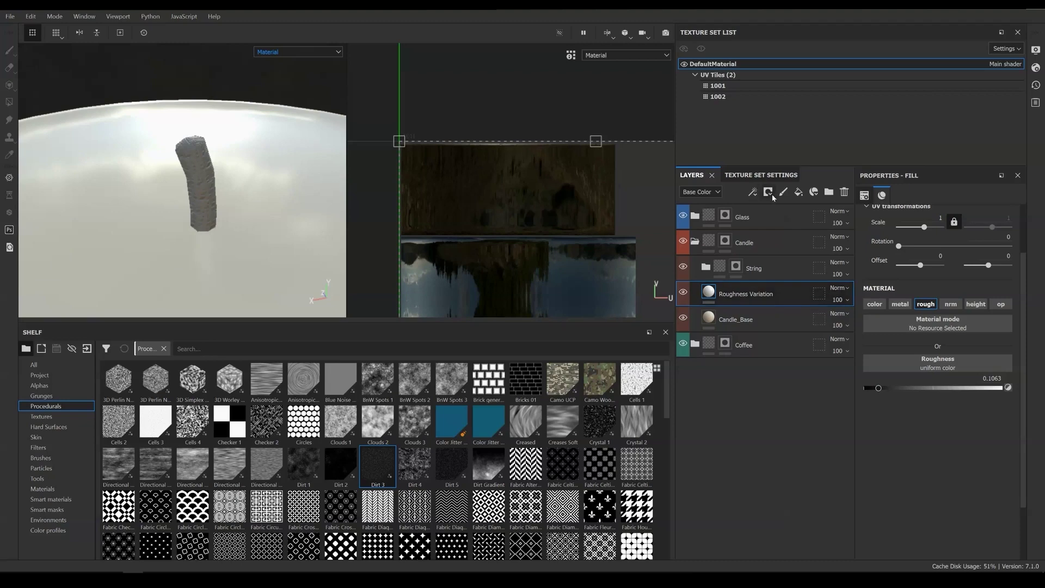
Step: Add a mask to the candle's Roughness Variation layer and fill it with Grunge Map 008
left_click(796, 219)
left_click(753, 192)
left_click(772, 232)
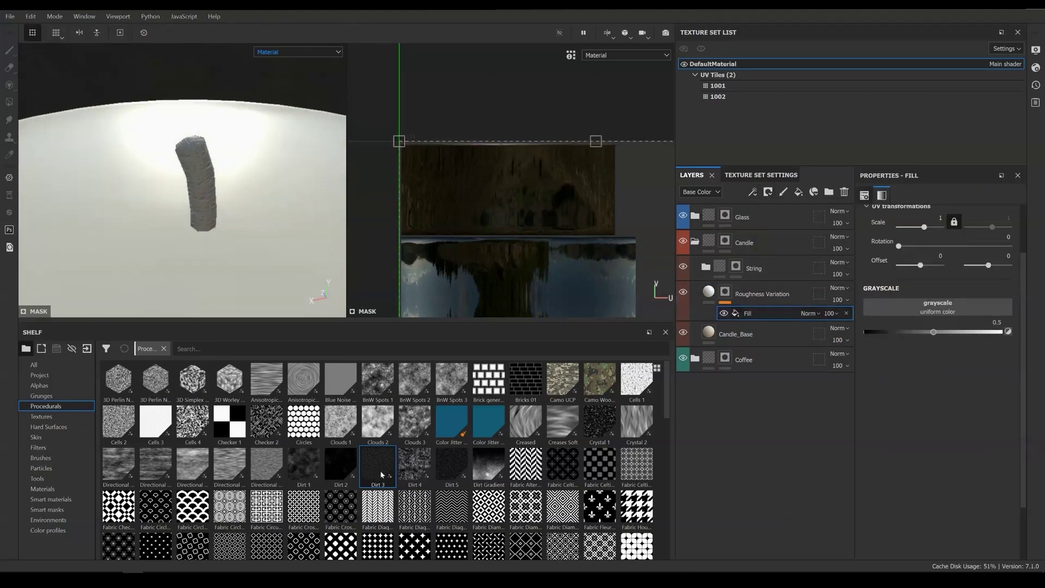
mouse_move(340, 472)
scroll(452, 463, "down", 5)
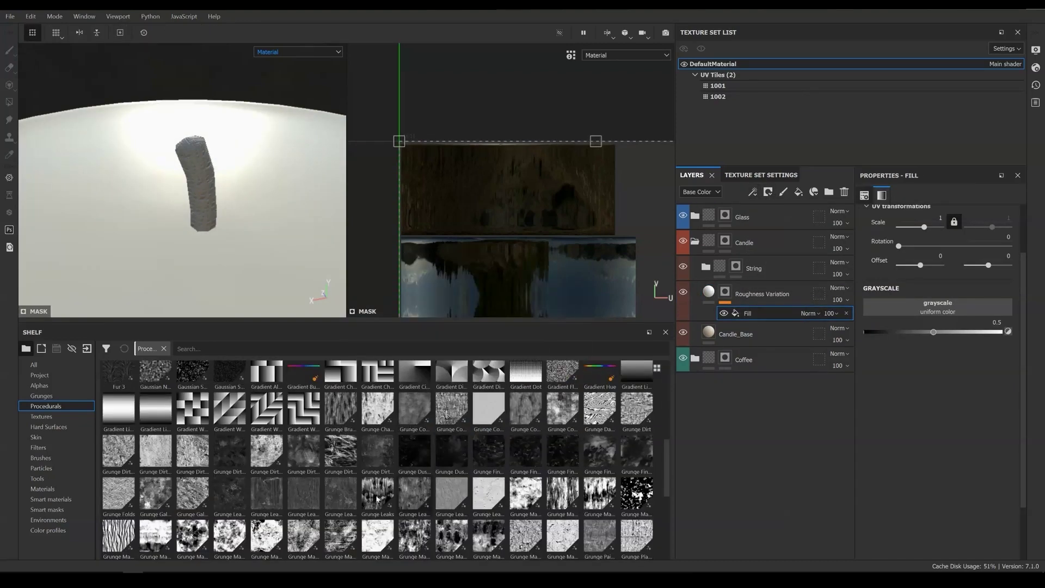
left_click_drag(918, 311, 919, 311)
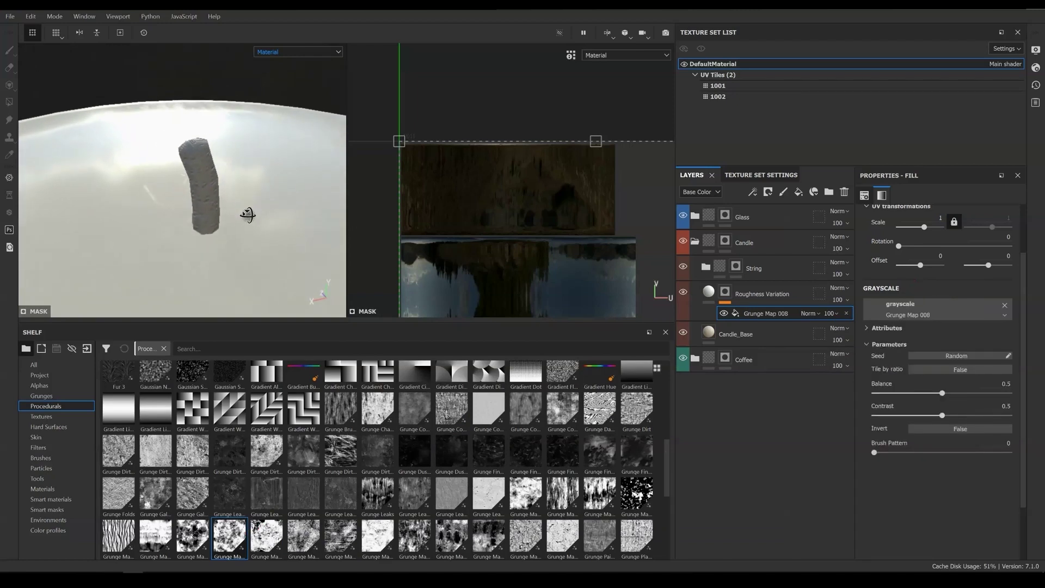
Step: Enable the color channel on the candle's Roughness Variation layer and set its blending mode to Multiply
left_click(708, 291)
left_click(940, 379)
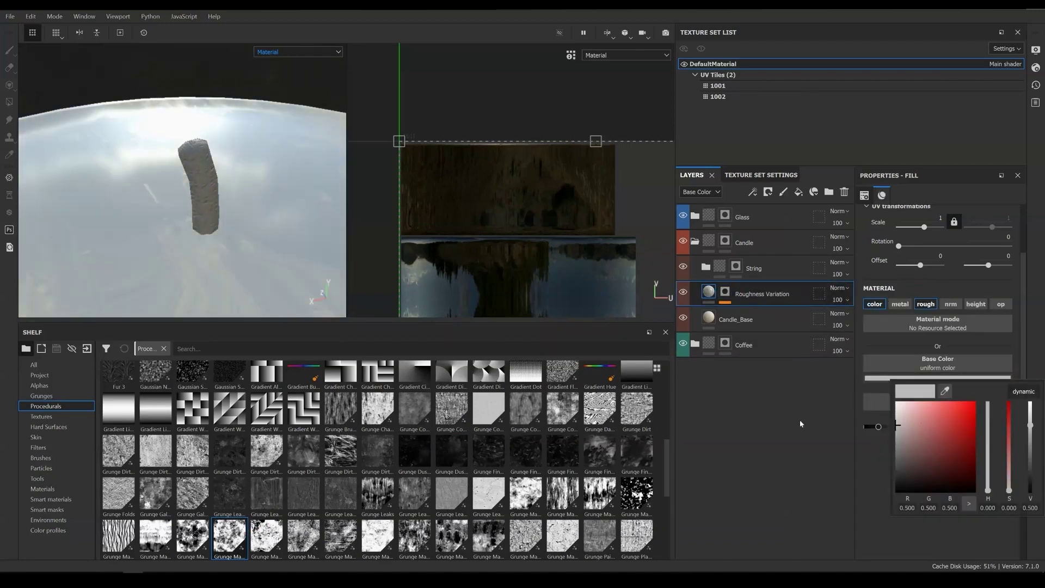
left_click(800, 423)
left_click(838, 288)
left_click(848, 52)
left_click_drag(171, 136, 265, 271, "alt")
mouse_move(521, 222)
right_mouse_down("alt")
mouse_move(463, 199)
mouse_move(523, 210)
right_mouse_up("alt")
right_click_drag(217, 231, 185, 205, "alt")
left_click_drag(185, 204, 305, 210, "alt")
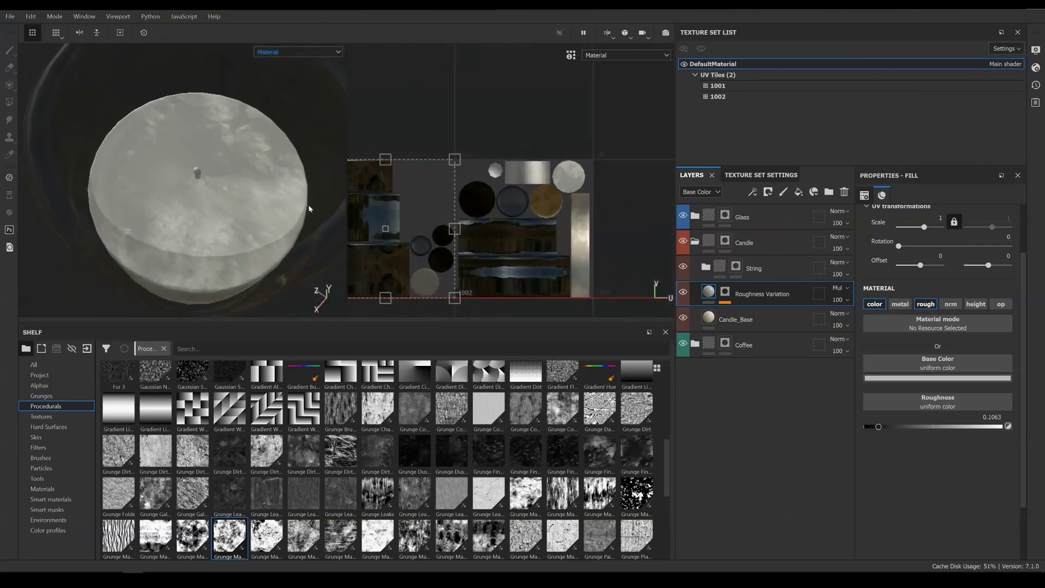
Step: Set the UV scale of the Grunge Map 008 fill in the candle's Roughness Variation mask to 0.1
scroll(930, 333, "up", 3)
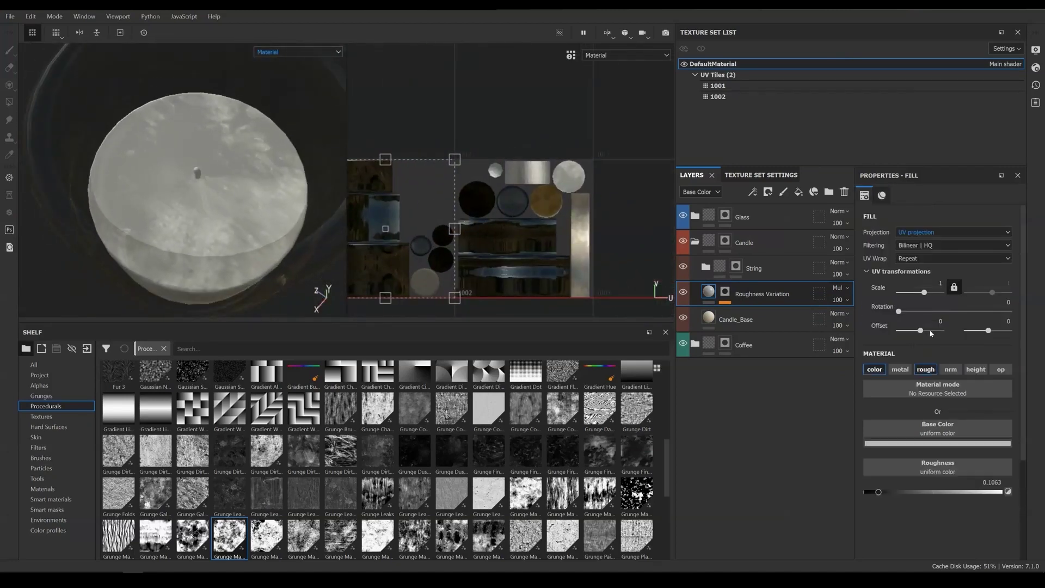
left_click(726, 301)
left_click(765, 313)
left_click_drag(924, 293, 922, 292)
left_click_drag(218, 187, 217, 152, "alt")
right_click_drag(217, 152, 223, 165, "alt")
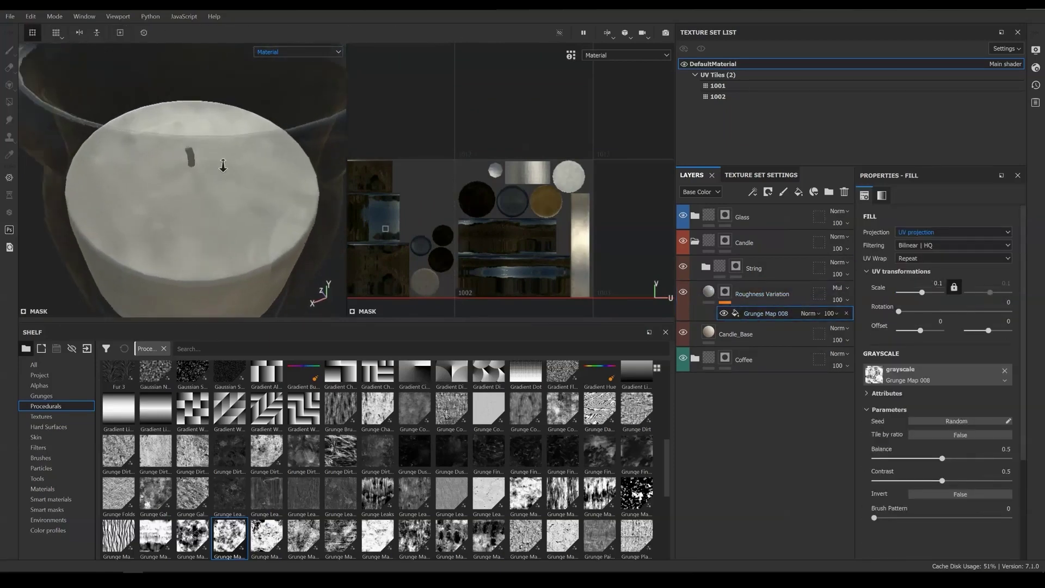
left_click_drag(223, 166, 257, 138, "alt")
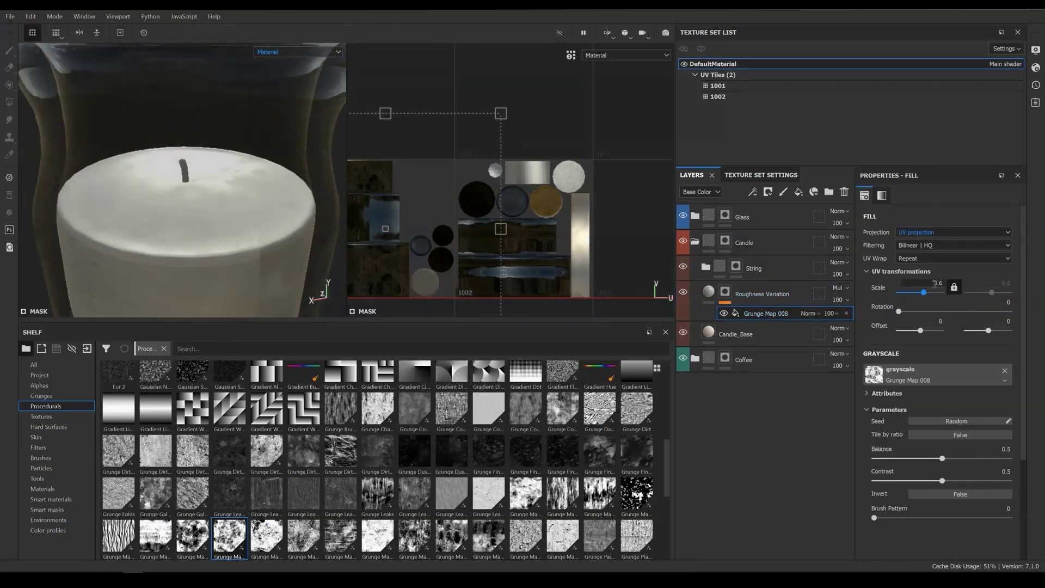
scroll(934, 283, "up", 5)
scroll(934, 284, "down", 9)
scroll(935, 283, "down", 1)
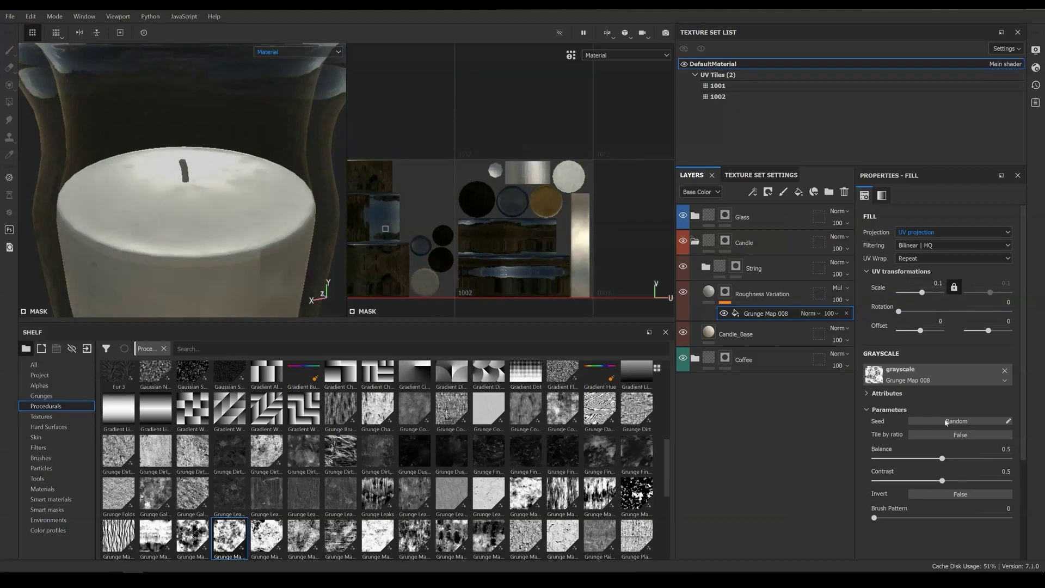
Step: Switch the Grunge Map 008 fill to tri-planar projection with balance 0.3 and contrast 0.71
left_click(926, 253)
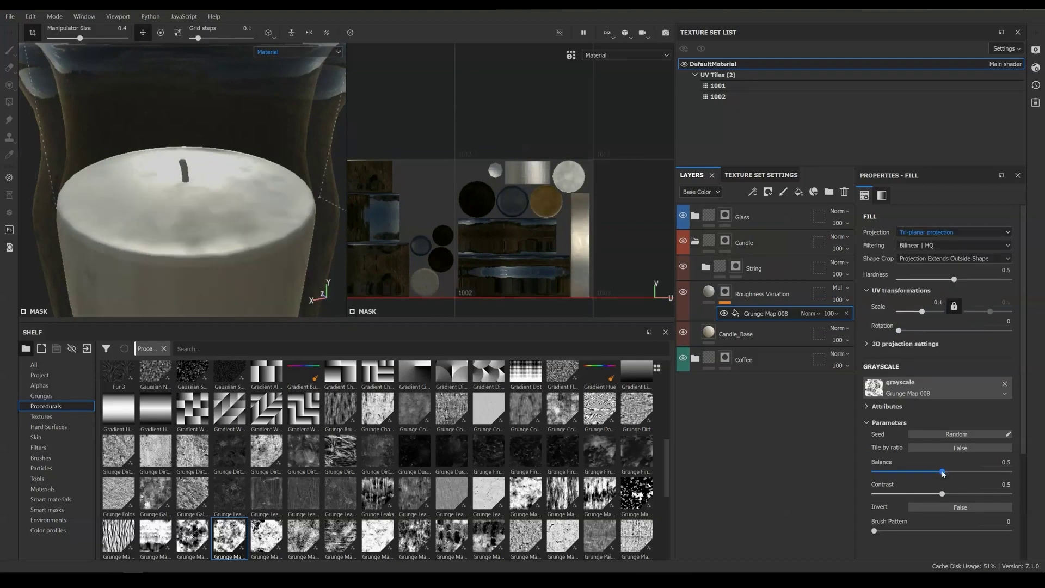
left_click_drag(942, 471, 914, 473)
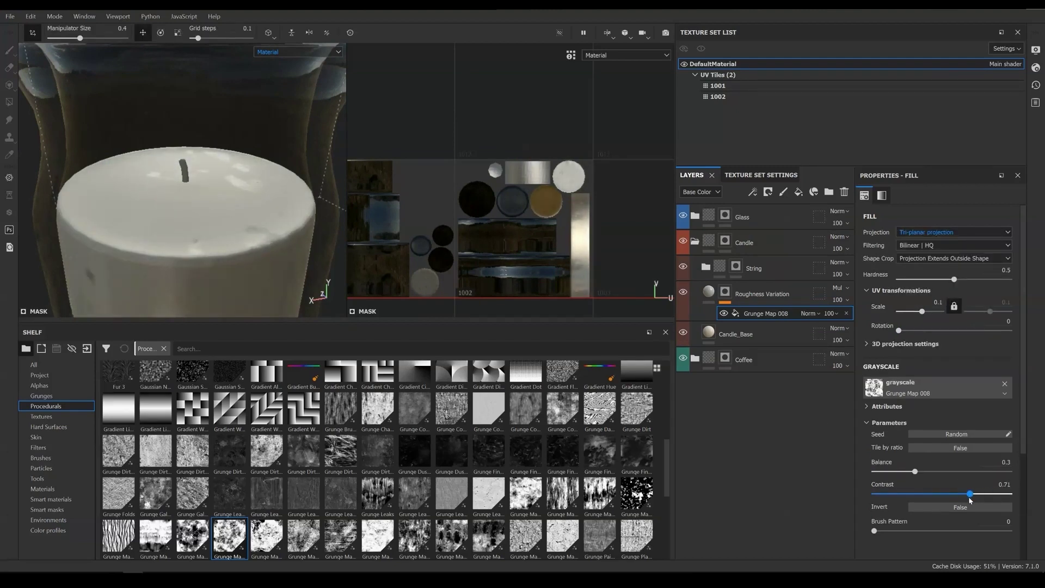
left_click_drag(217, 169, 256, 240, "alt")
Step: Lower the candle's Roughness Variation layer opacity to 33 and enter 0.1 as its grunge mask's UV scale
left_click(838, 300)
left_click_drag(859, 320, 837, 320)
left_click_drag(179, 164, 158, 182, "alt")
middle_click_drag(159, 181, 43, 269, "alt")
left_click(932, 302)
type("0.1")
key("Return")
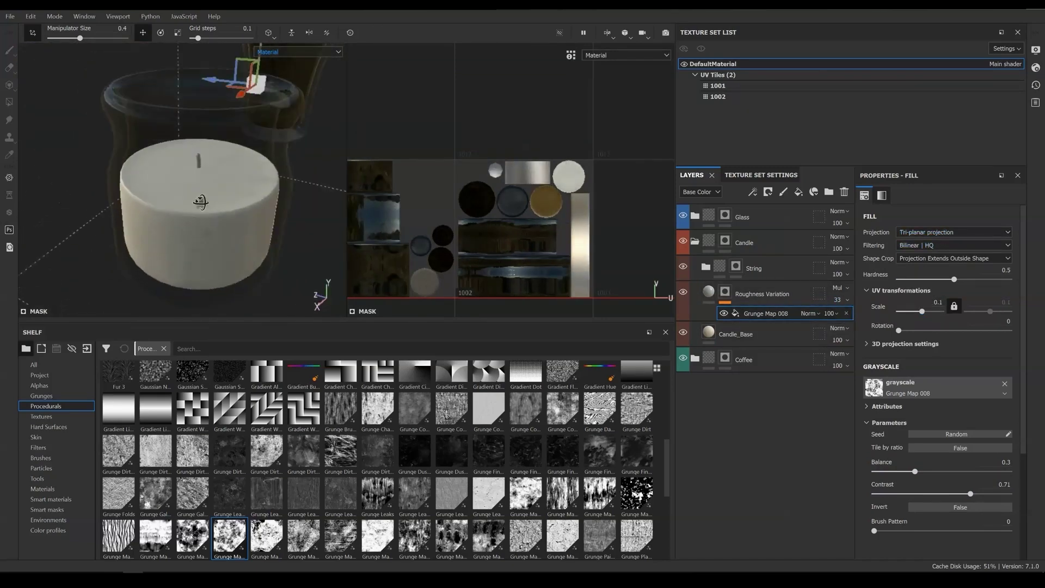
Step: Hide the projection manipulator and save the project
right_click_drag(201, 203, 163, 212, "alt")
left_click_drag(164, 212, 201, 232, "alt")
key("q")
key("ctrl+s")
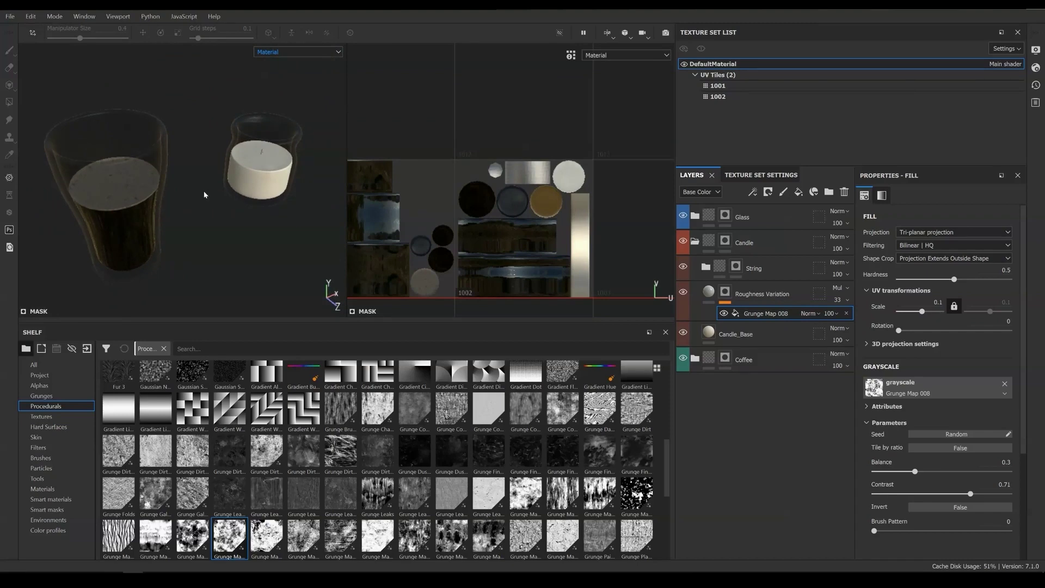
Step: In the Glass folder, set up a Multiply-blended top fill layer with only color and roughness, named "Roughness Variation"
left_click_drag(207, 191, 213, 179, "alt")
right_click_drag(213, 180, 198, 180, "alt")
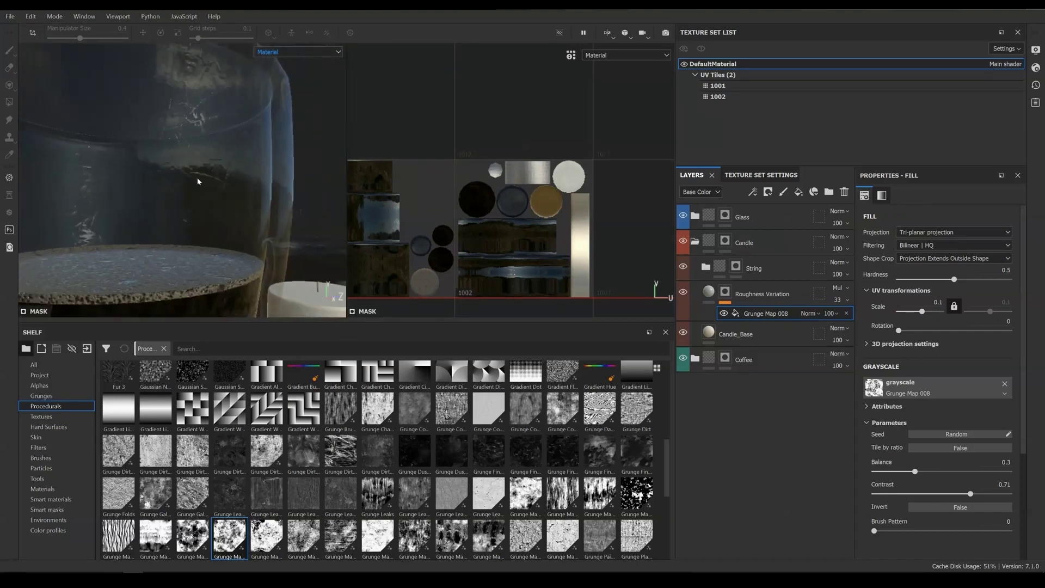
left_click_drag(198, 179, 277, 129, "alt")
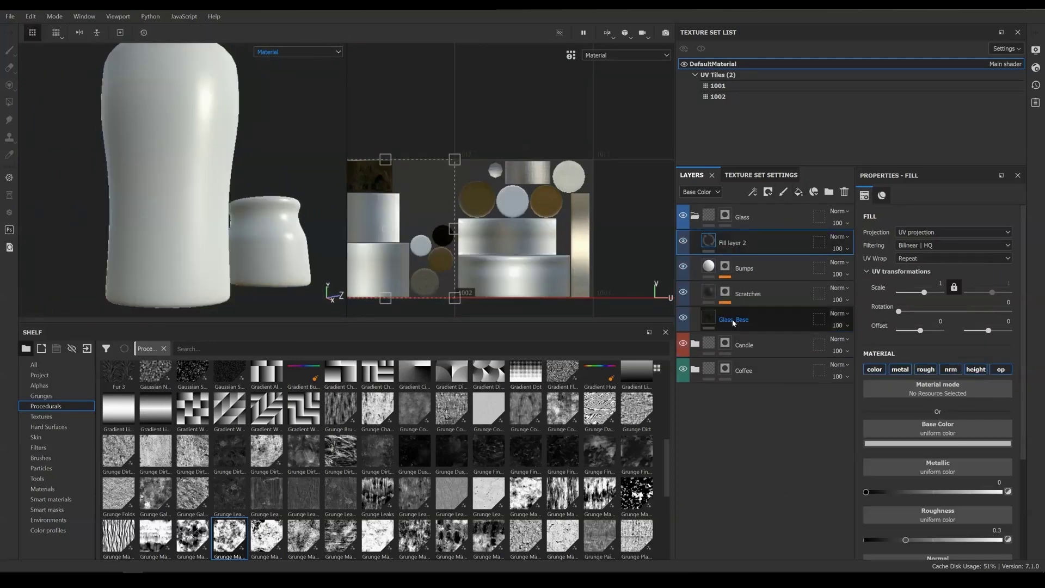
left_click(839, 237)
left_click(865, 53)
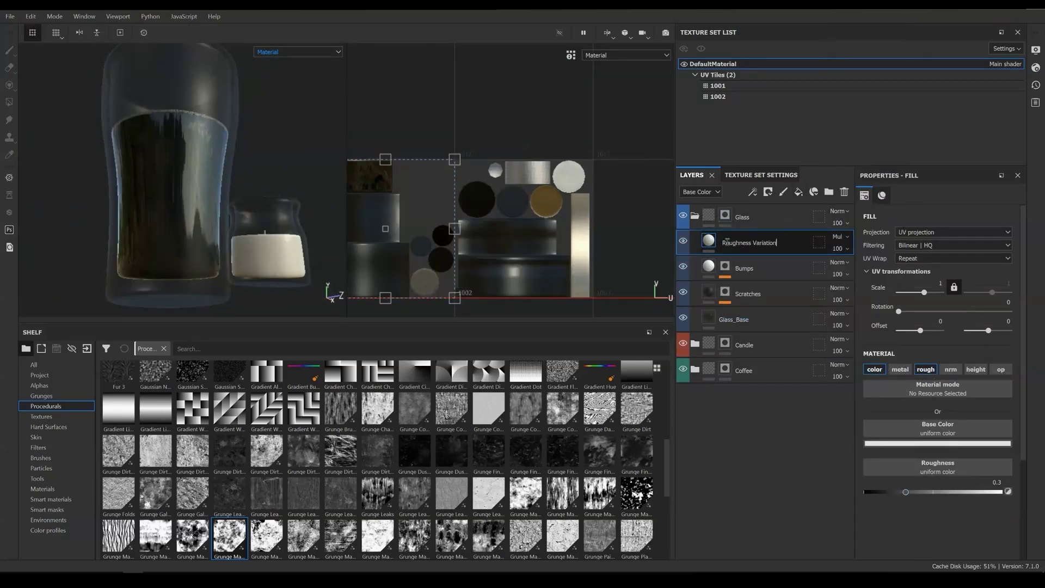
Step: Add a mask to the glass's Roughness Variation layer and fill it with Grunge Dirt Thin
left_click(783, 224)
left_click(753, 192)
left_click(769, 229)
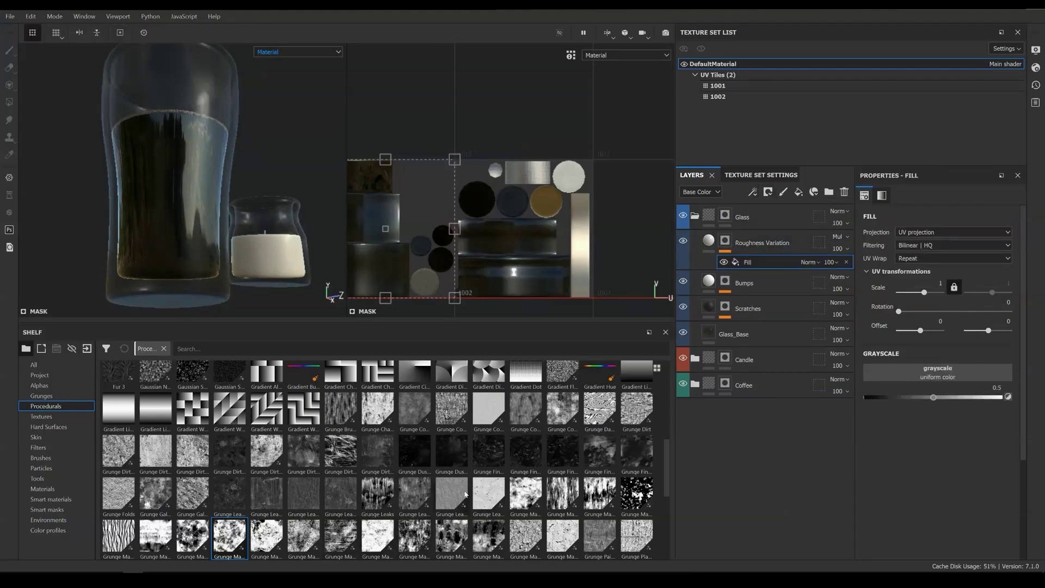
left_click_drag(906, 355, 919, 375)
Step: Preview the roughness channel, set the Grunge Dirt Thin contrast to 0.57 and balance to 0.71, and check the material view
left_click(294, 52)
left_click(261, 121)
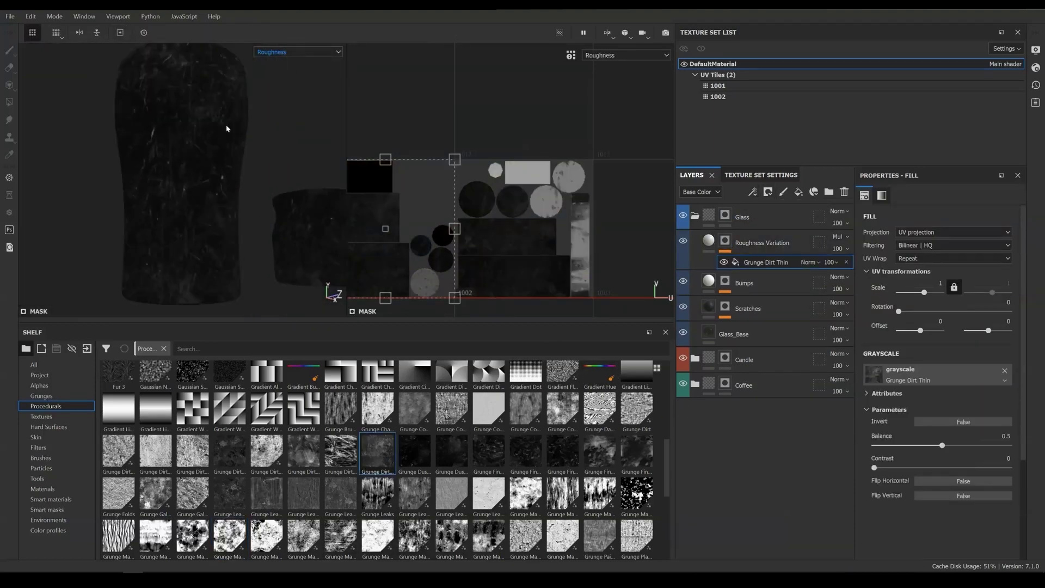
left_click_drag(966, 468, 951, 467)
left_click_drag(942, 446, 974, 445)
left_click(298, 52)
left_click(278, 70)
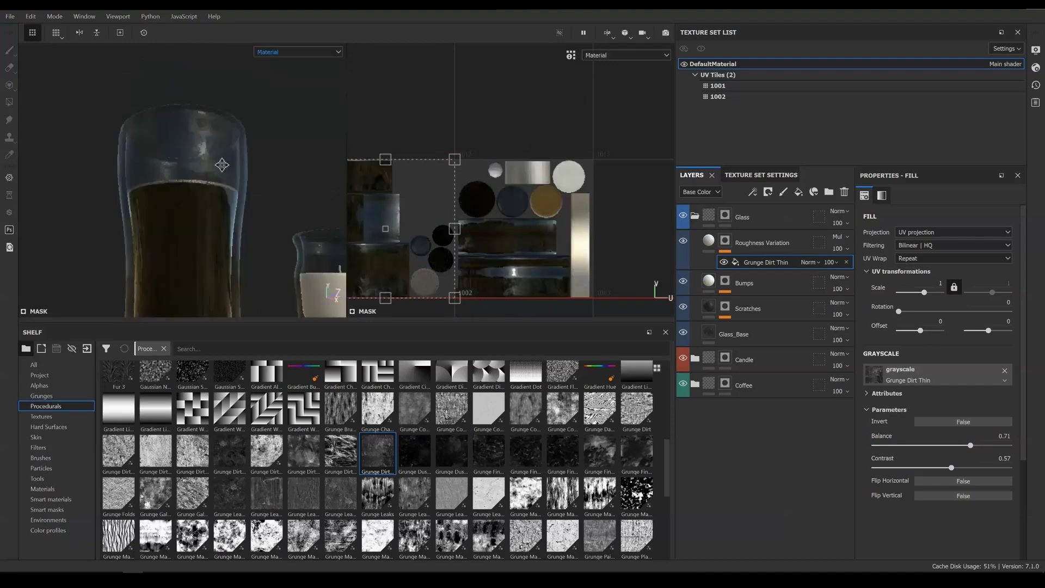
right_click_drag(222, 164, 277, 158, "alt")
left_click_drag(278, 158, 244, 175, "alt")
Step: Recheck the glass in roughness and material views and set the Grunge Dirt Thin balance to 0.74 and contrast to 1
left_click(294, 52)
left_click(286, 101)
left_click_drag(256, 217, 248, 183, "alt")
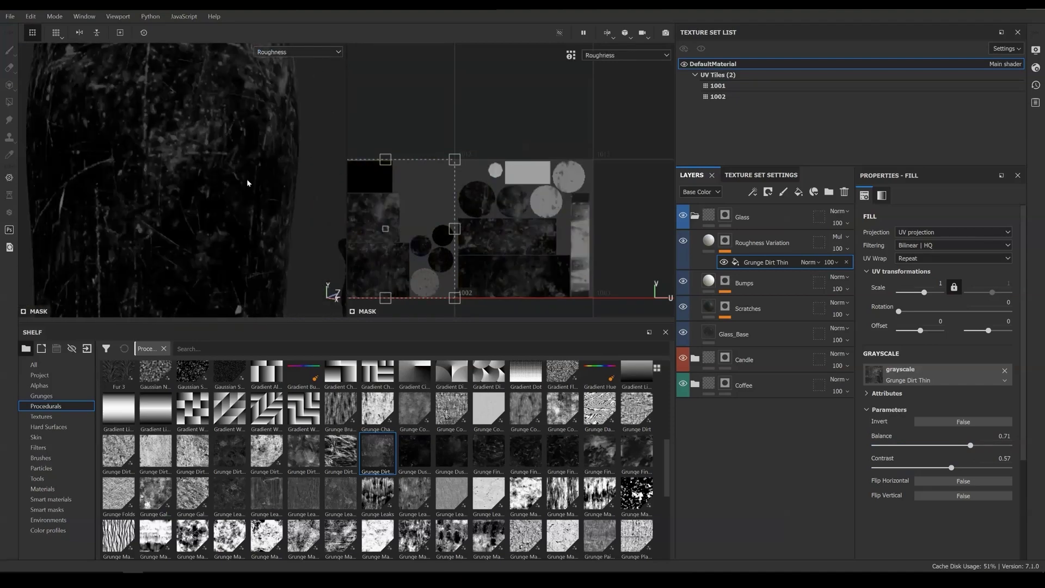
scroll(247, 184, "down", 4)
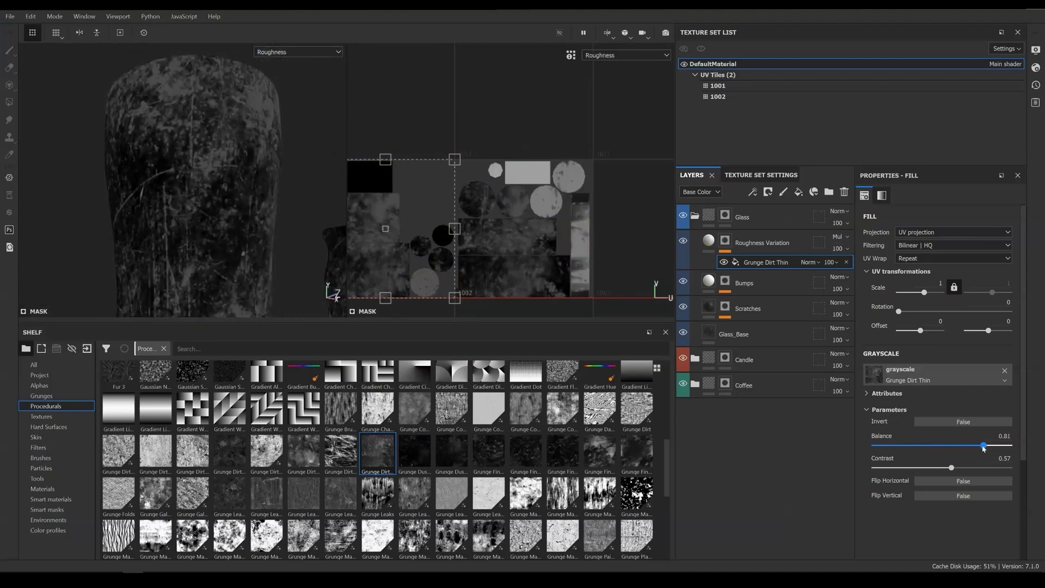
left_click(287, 54)
left_click(278, 70)
left_click_drag(245, 125, 218, 157, "alt")
scroll(213, 100, "up", 3)
middle_click_drag(212, 100, 213, 135, "alt")
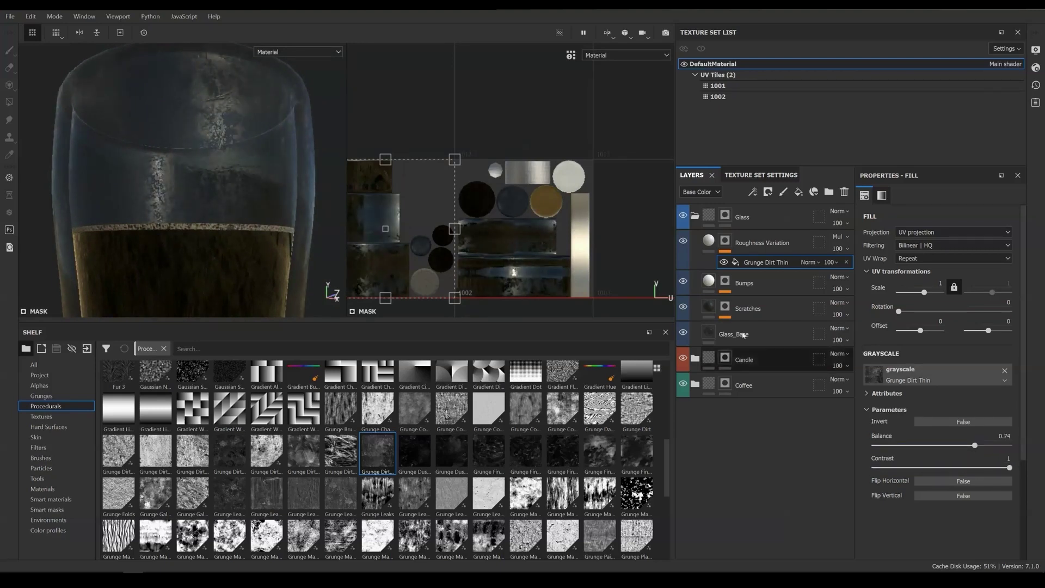
Step: Examine the glass smudges up close and lower the Grunge Dirt Thin balance to 0.68
left_click_drag(188, 143, 140, 165, "alt")
right_click_drag(140, 166, 226, 138, "alt")
left_click_drag(226, 138, 154, 155, "alt")
right_click_drag(154, 154, 229, 109, "alt")
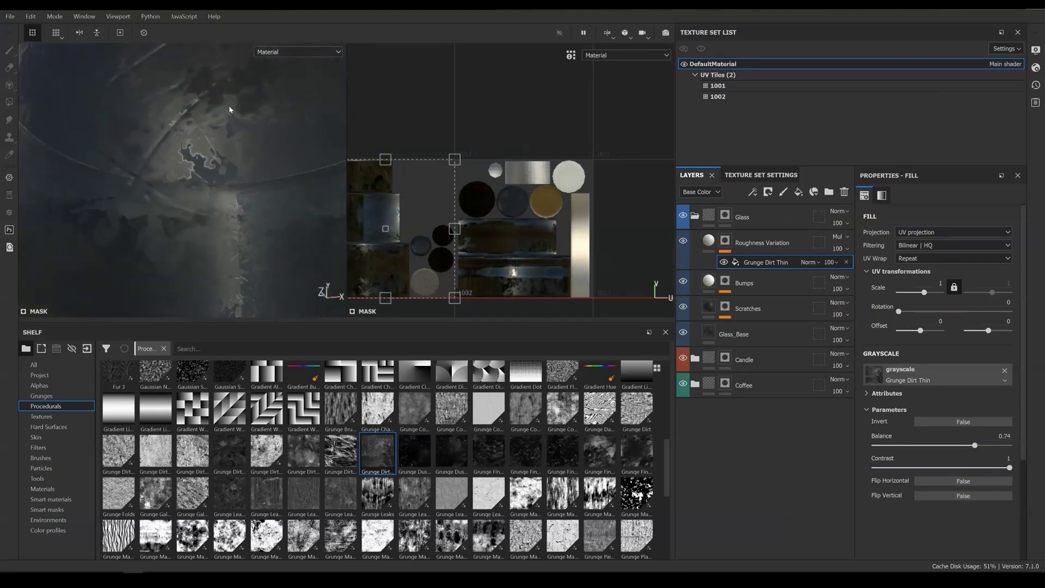
right_click_drag(288, 155, 259, 196, "alt")
middle_click_drag(259, 196, 243, 161, "alt")
mouse_move(218, 162)
left_mouse_down("alt")
mouse_move(242, 166)
mouse_move(225, 158)
left_mouse_up("alt")
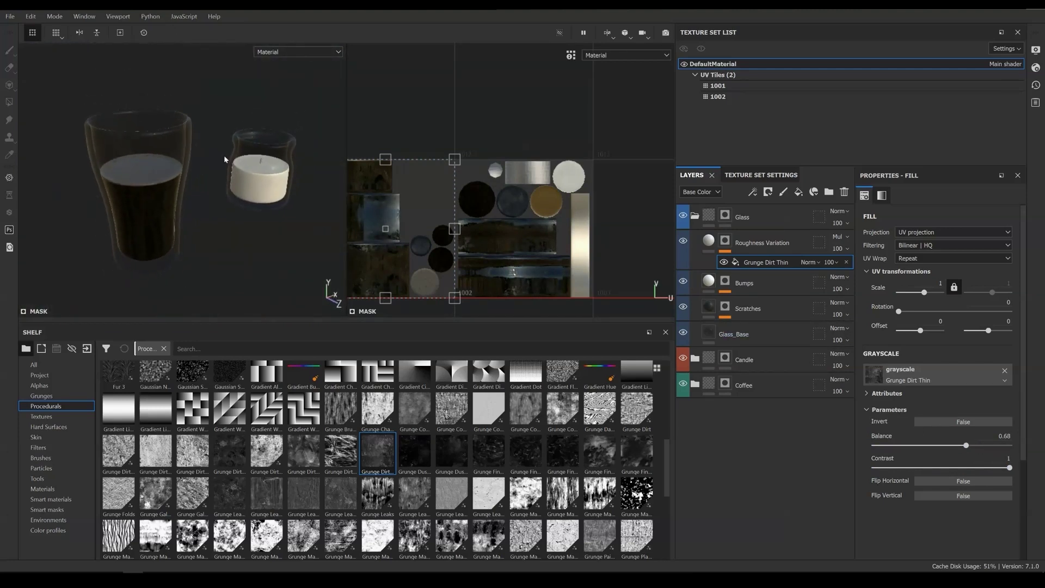
Step: Save the project with the glass roughness variation
left_click(10, 16)
left_click(27, 118)
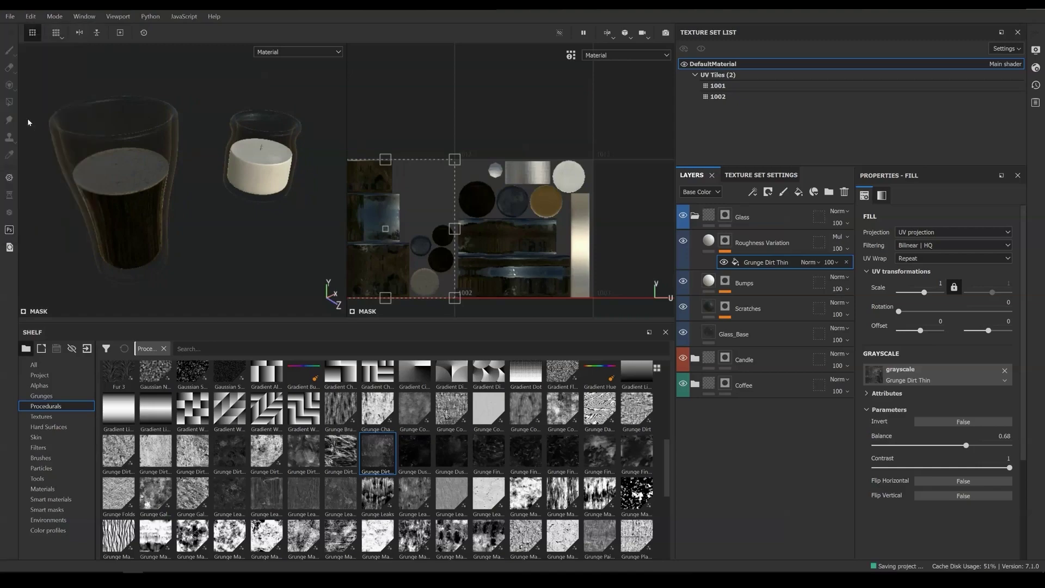